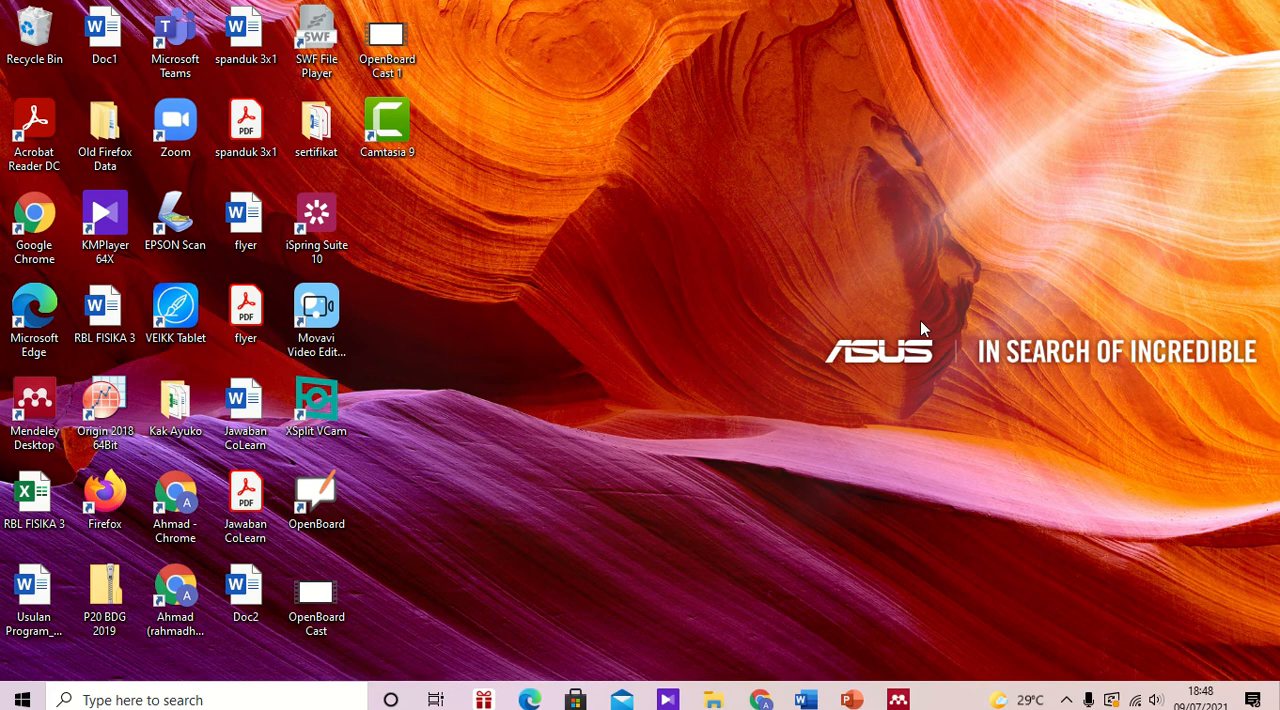
# Step: Switch to the revisi KPEJ document in Word and examine its DAFTAR PUSTAKA entries and the available Mendeley citation styles
pyautogui.click(807, 700)
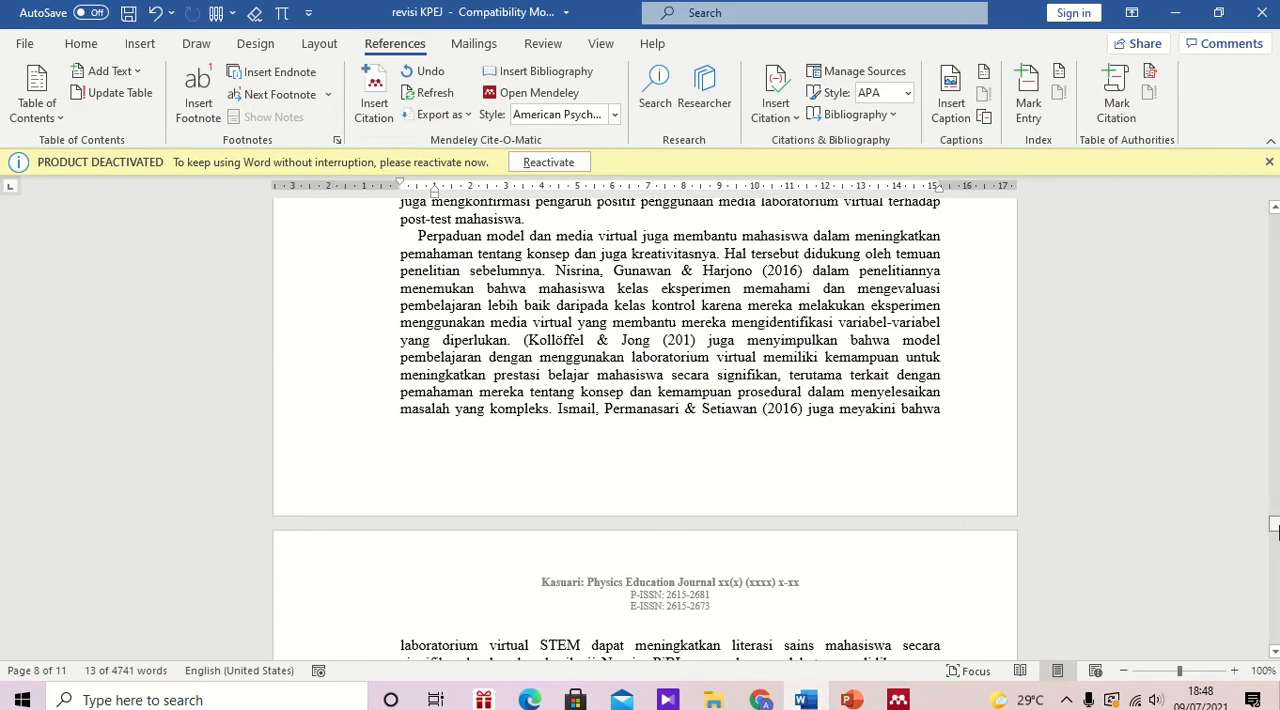
pyautogui.moveTo(1273, 530); pyautogui.dragTo(1275, 582)
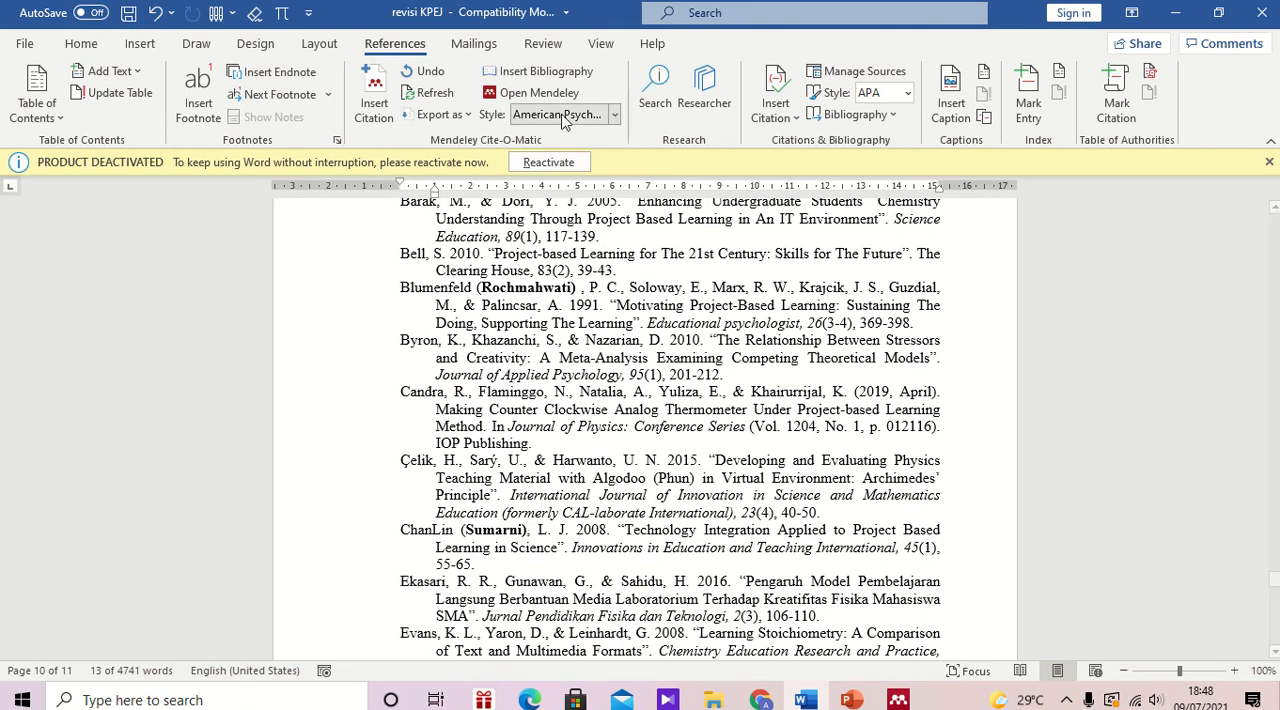
pyautogui.click(614, 117)
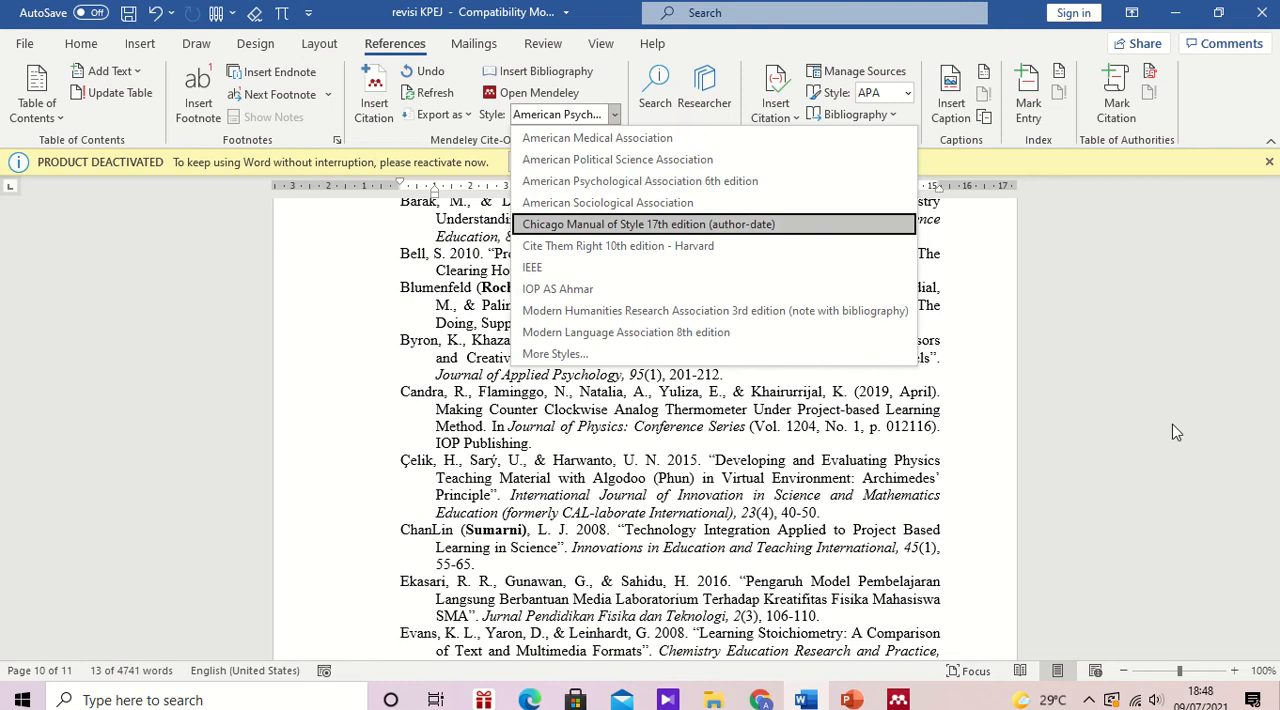
pyautogui.click(1180, 458)
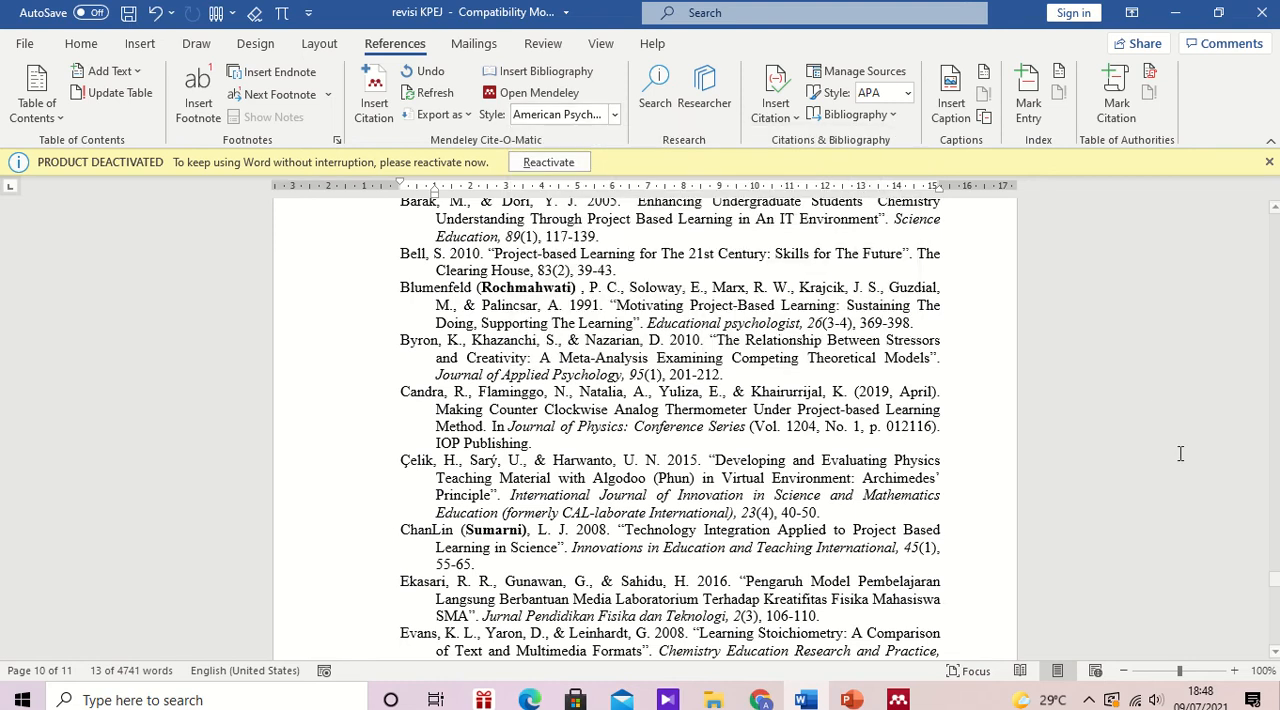
pyautogui.click(477, 406)
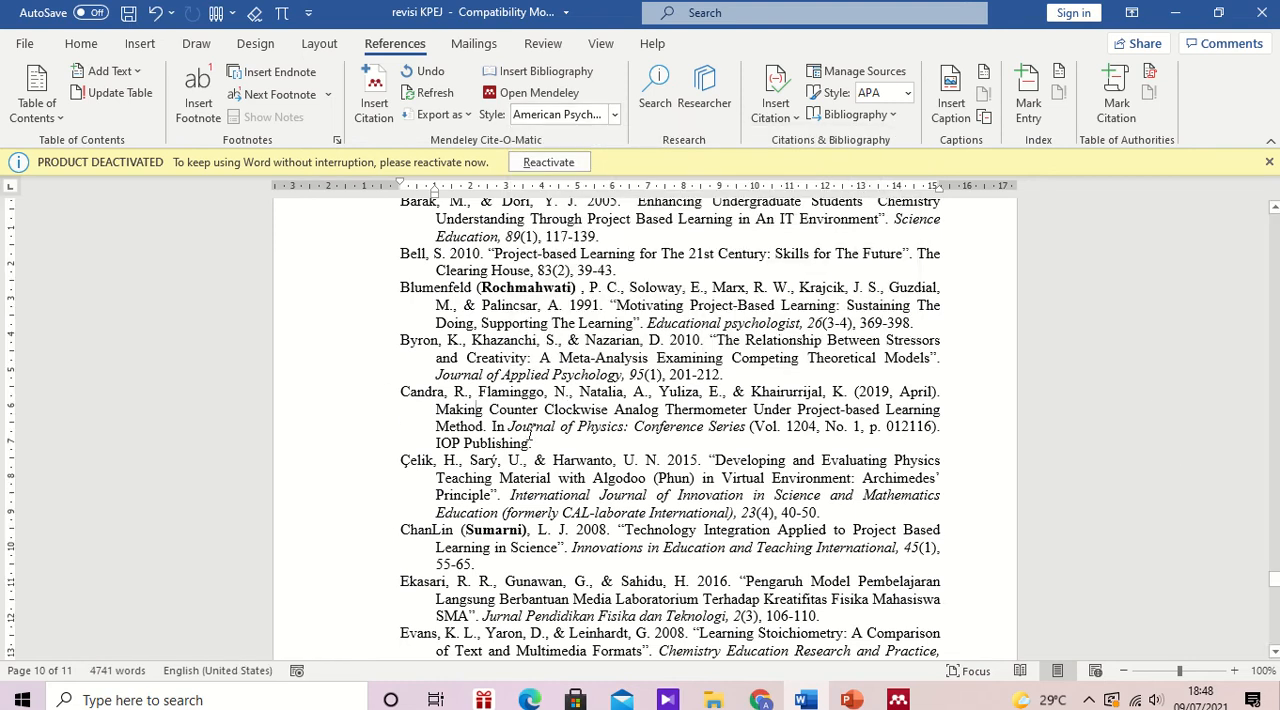
pyautogui.moveTo(538, 443); pyautogui.dragTo(400, 397)
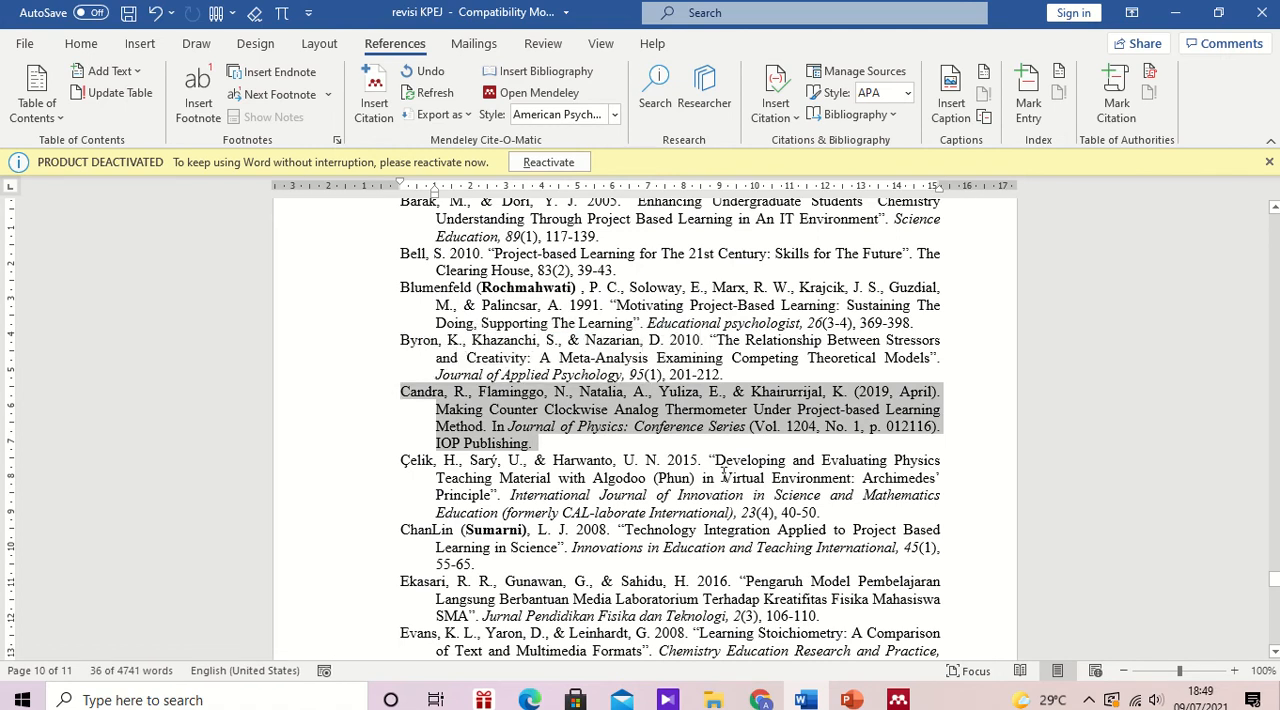
pyautogui.click(955, 490)
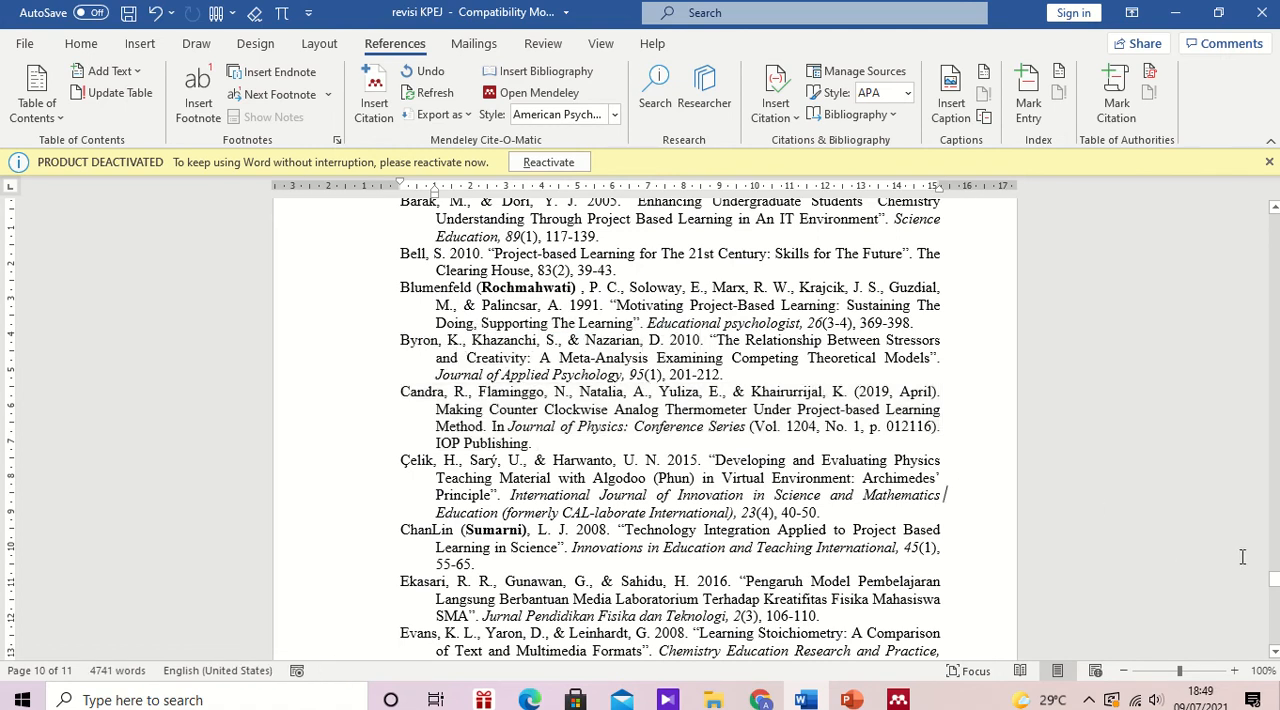
pyautogui.moveTo(1273, 579); pyautogui.dragTo(1273, 553)
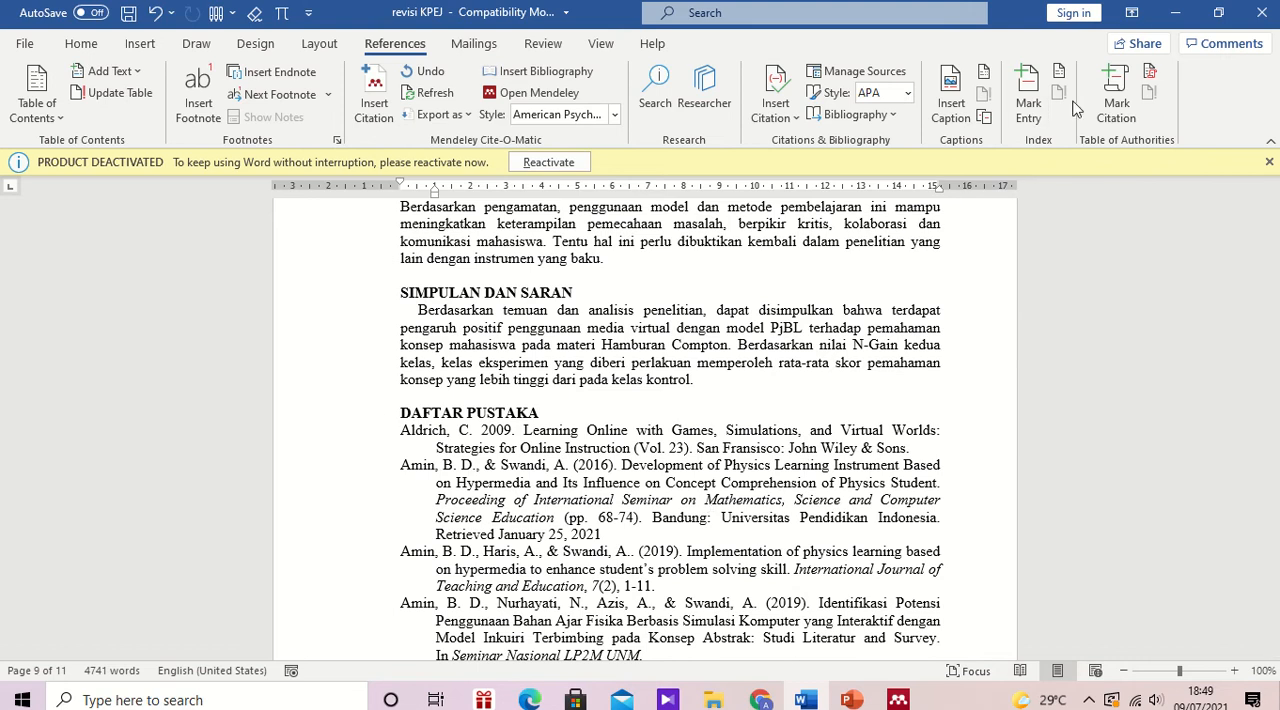
# Step: Switch to Mendeley Desktop and create a new library folder named PjBL
pyautogui.click(1175, 22)
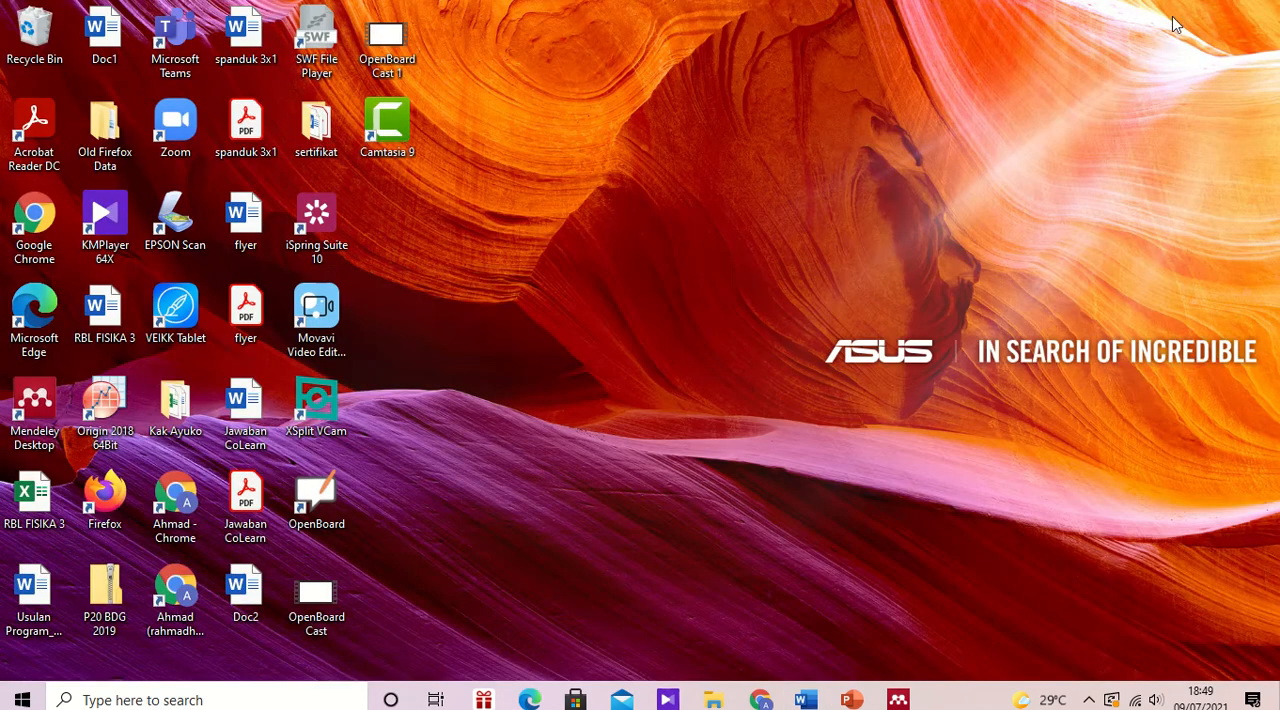
pyautogui.doubleClick(33, 420)
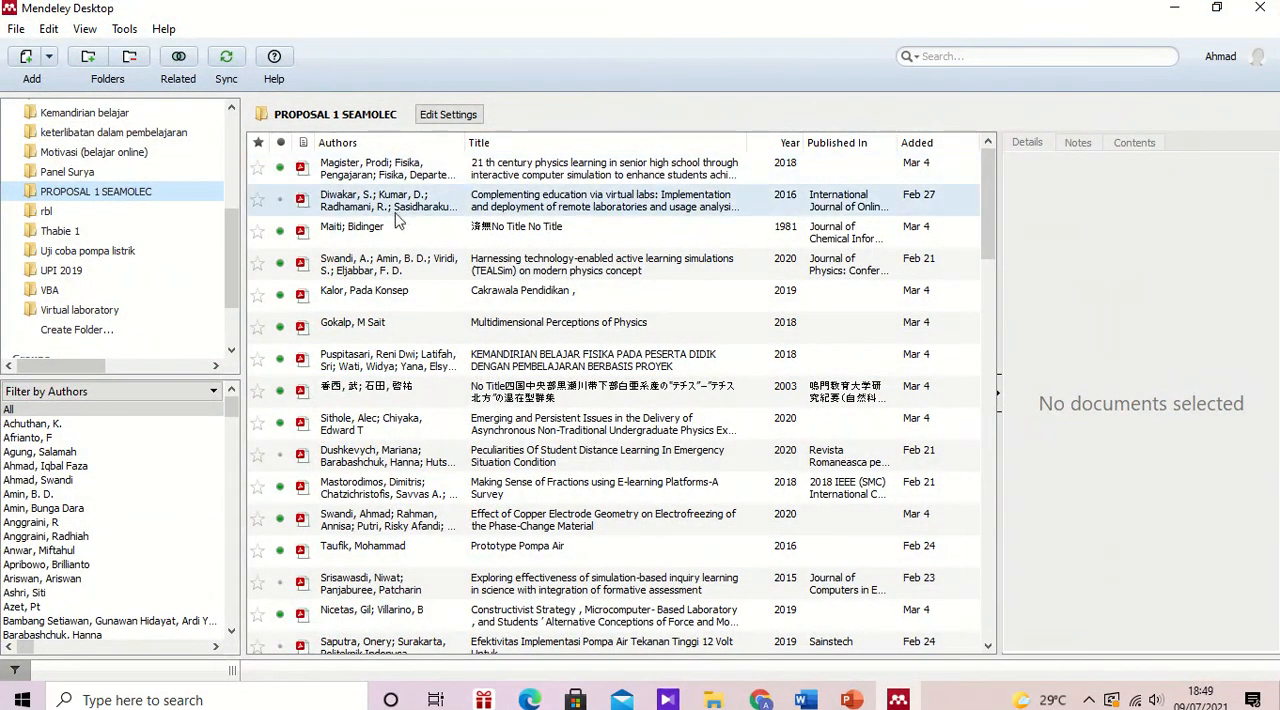
pyautogui.moveTo(233, 257); pyautogui.dragTo(231, 224)
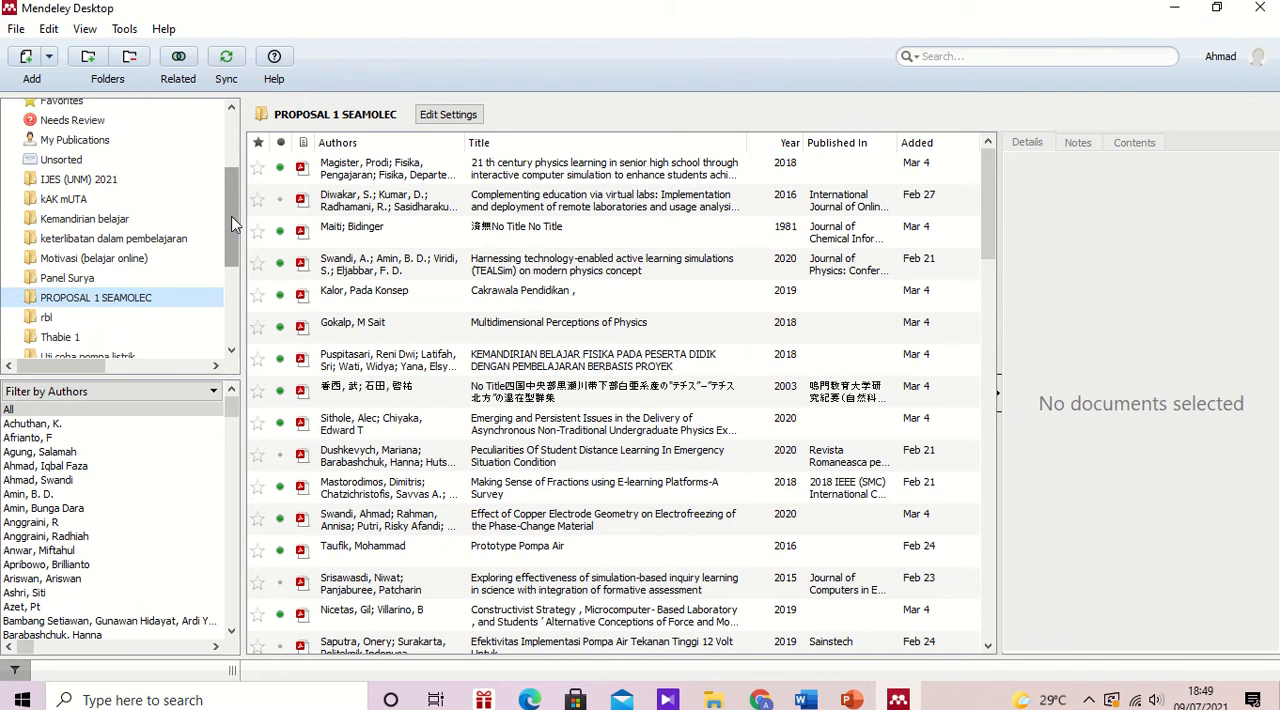
pyautogui.moveTo(231, 224); pyautogui.dragTo(231, 287)
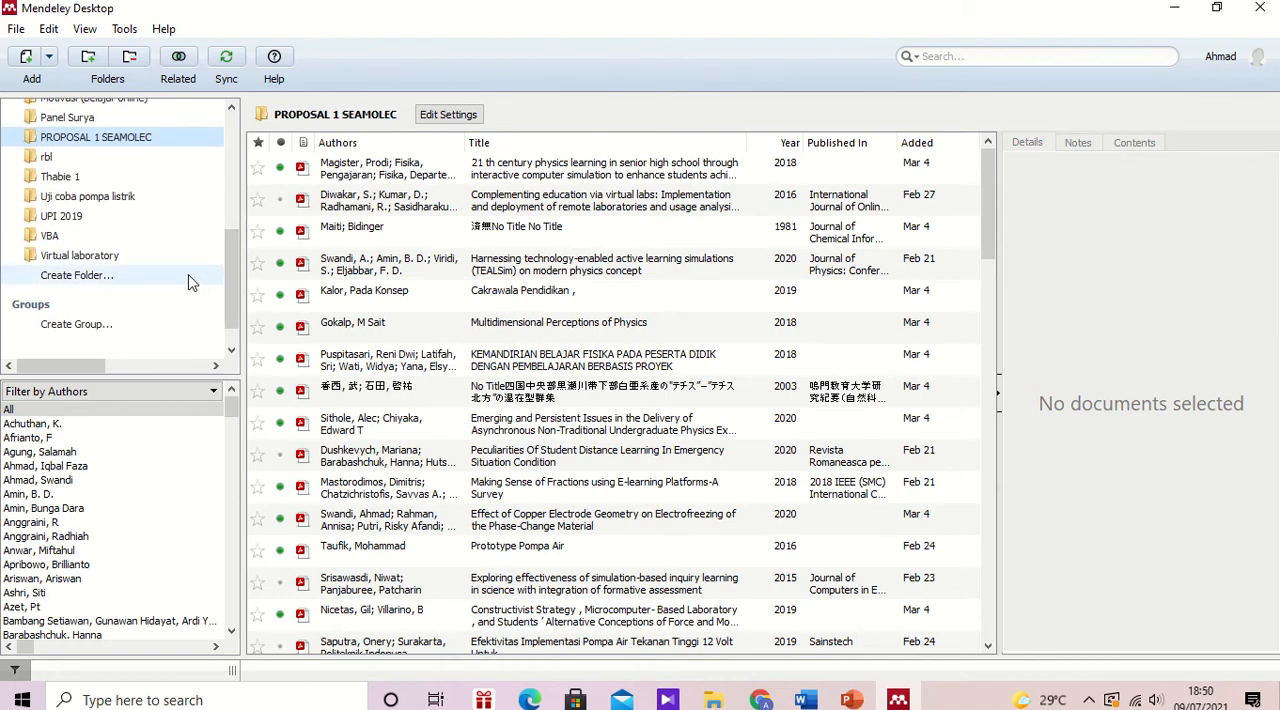
pyautogui.click(133, 282)
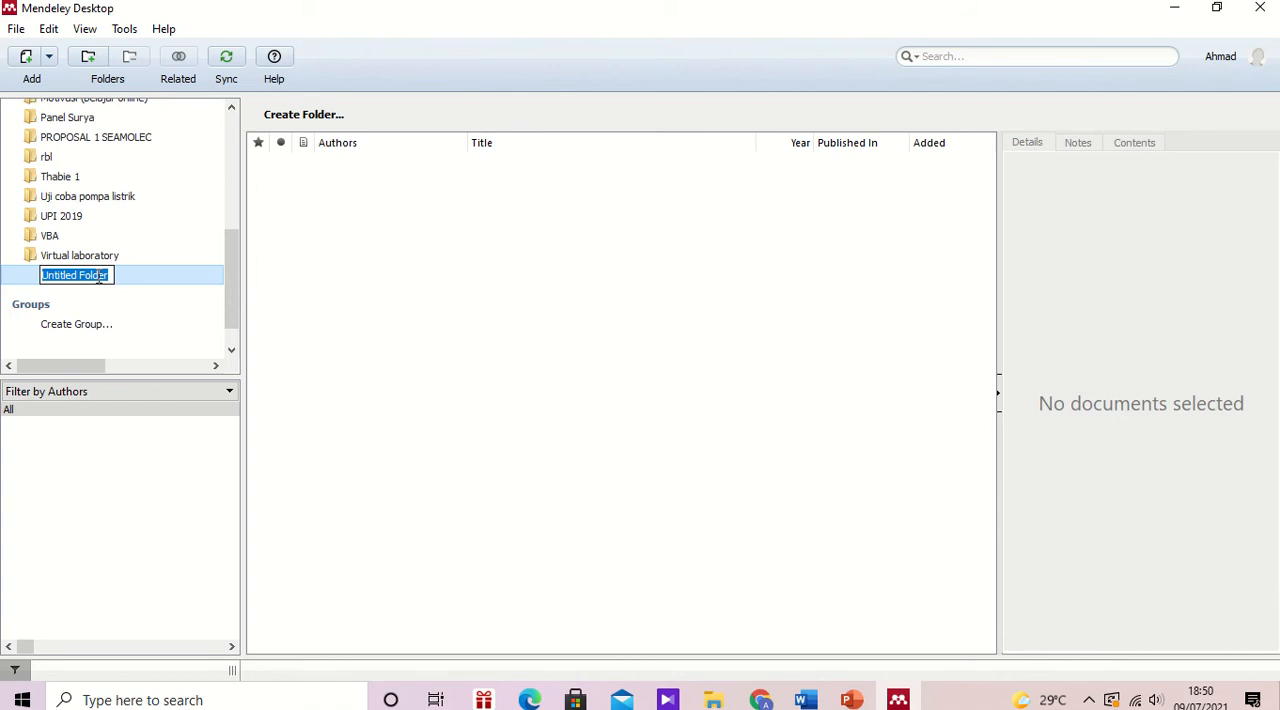
pyautogui.write('p')
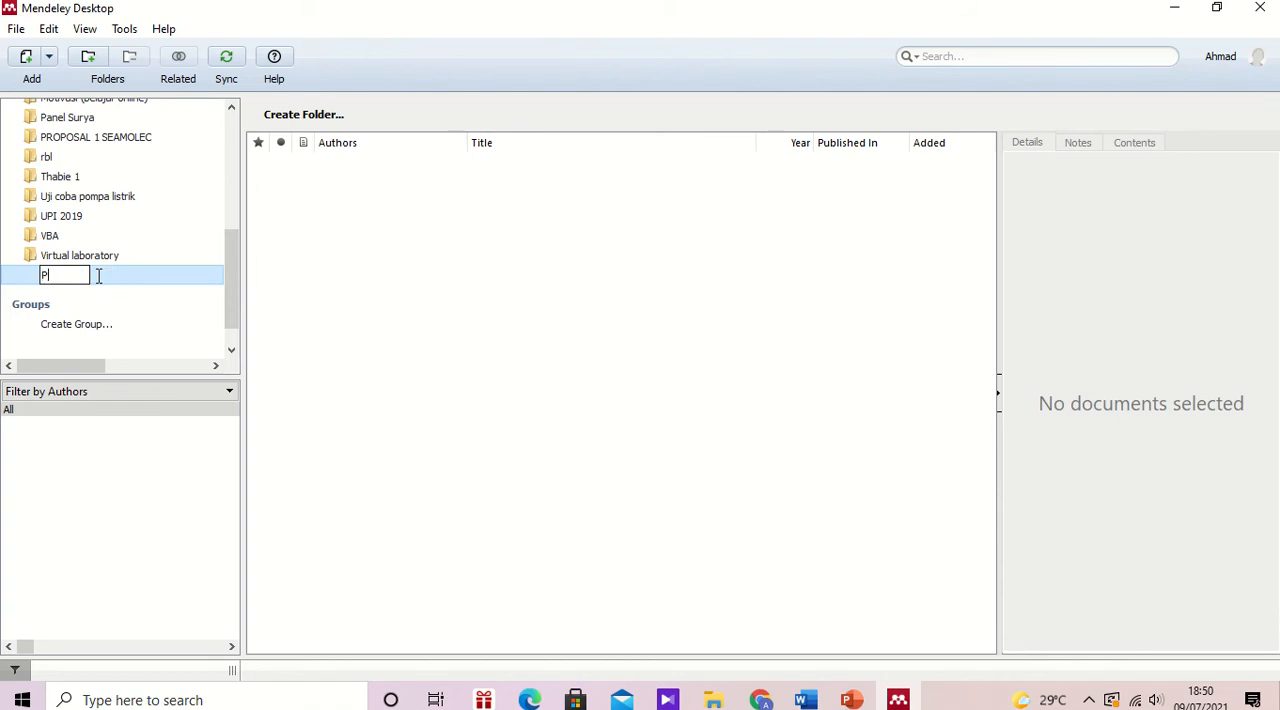
pyautogui.press('Return')
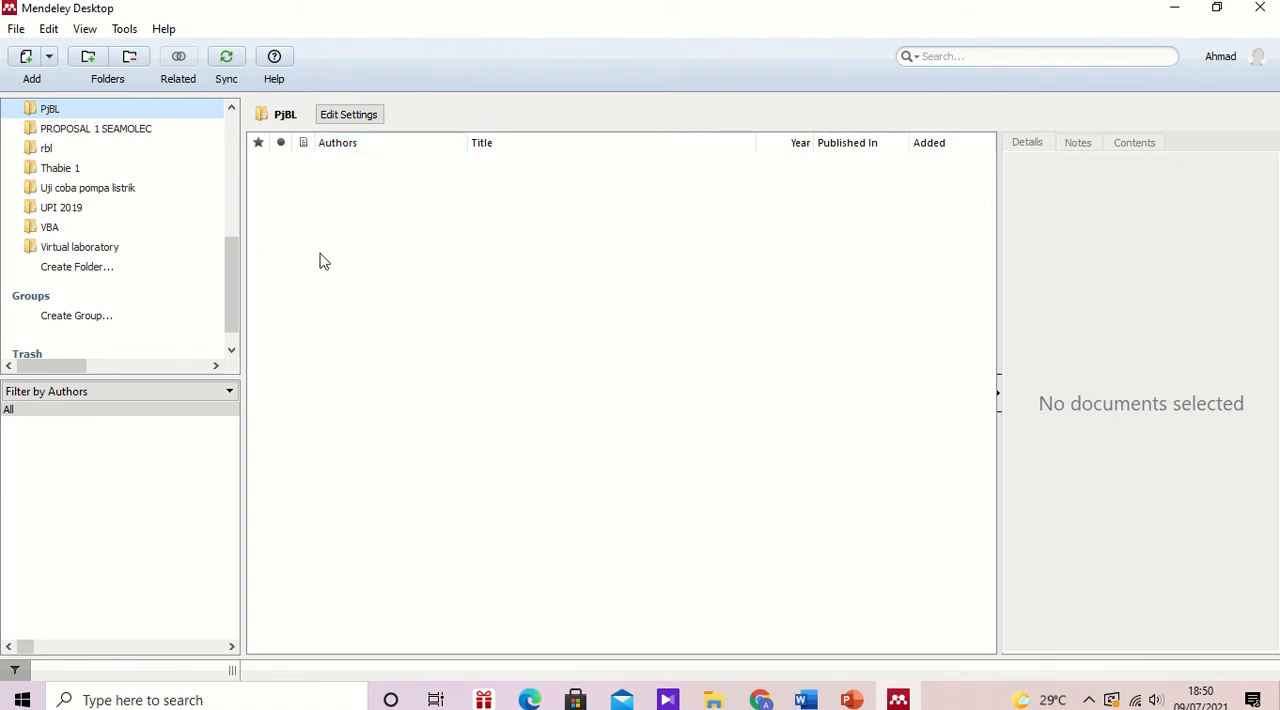
pyautogui.click(28, 64)
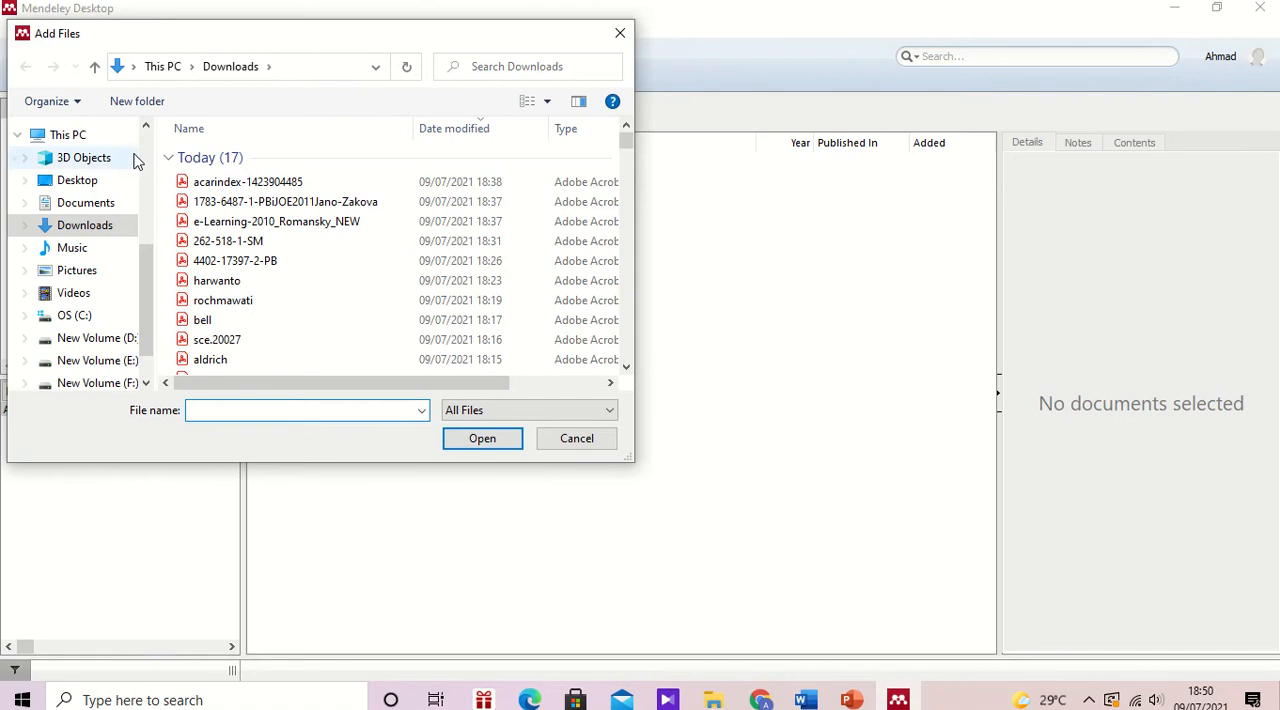
pyautogui.click(306, 182)
pyautogui.hotkey('shift', 'Down')
pyautogui.hotkey('shift', 'Down')
pyautogui.hotkey('shift', 'Down')
pyautogui.hotkey('shift', 'Down')
pyautogui.hotkey('shift', 'Down')
pyautogui.hotkey('shift', 'Down')
pyautogui.hotkey('shift', 'Down')
pyautogui.hotkey('shift', 'Down')
pyautogui.hotkey('shift', 'Down')
pyautogui.hotkey('shift', 'Down')
pyautogui.hotkey('shift', 'Down')
pyautogui.hotkey('shift', 'Down')
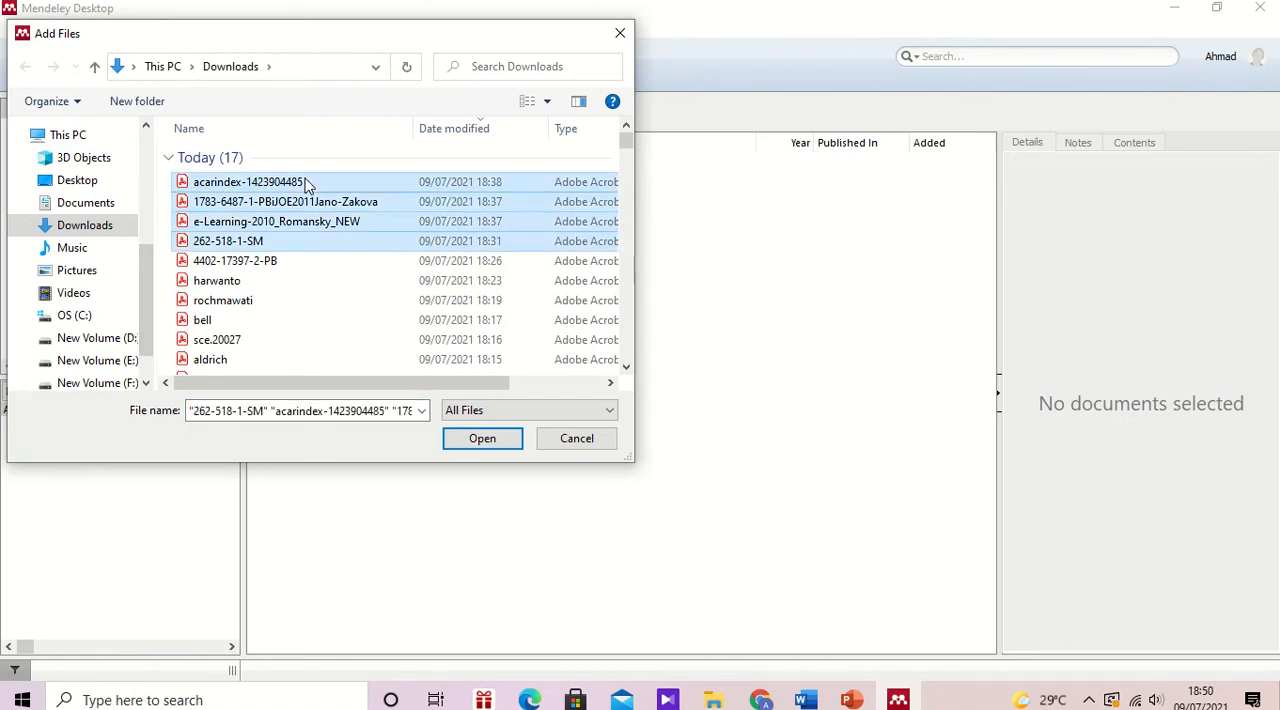
pyautogui.hotkey('shift', 'Up')
pyautogui.hotkey('shift', 'Up')
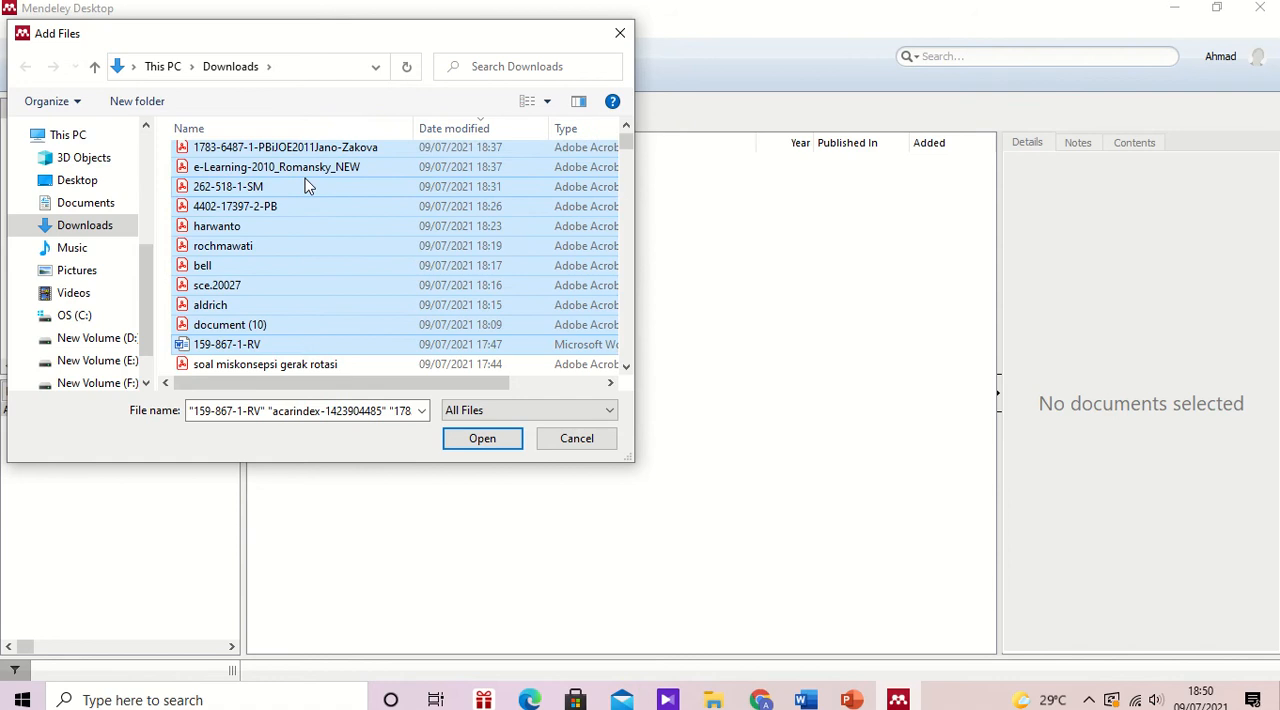
pyautogui.click(494, 442)
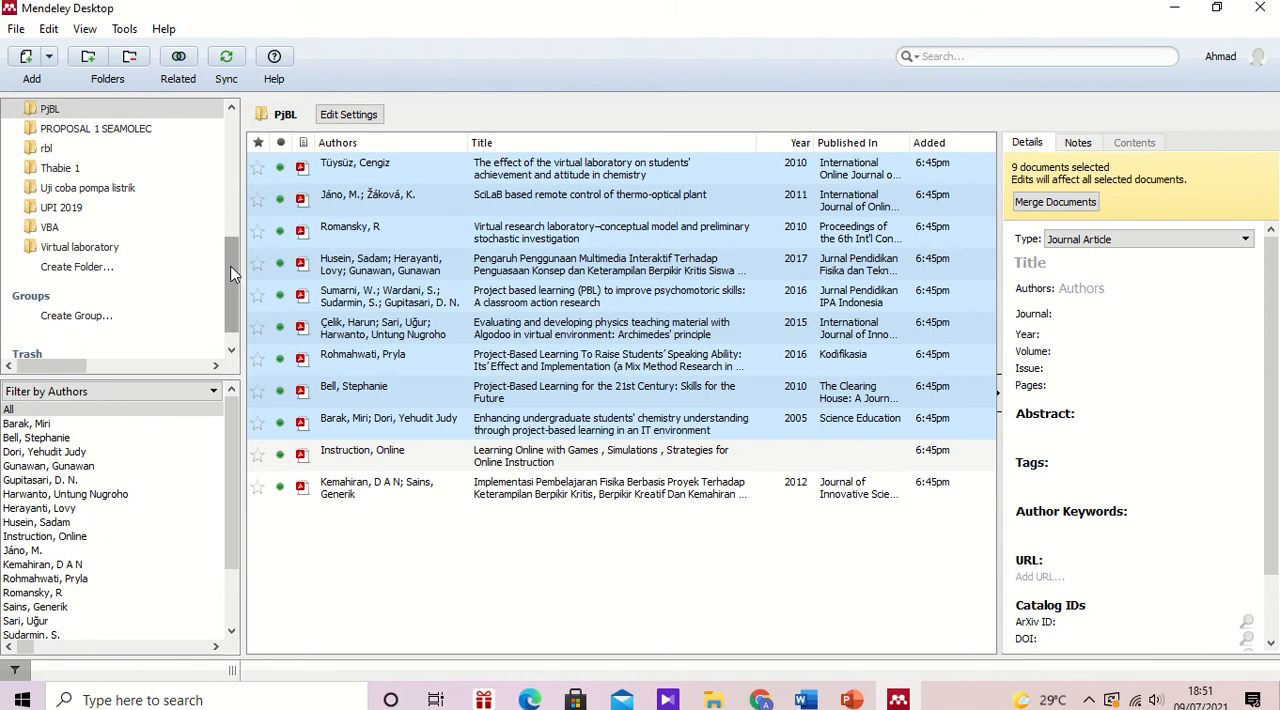
# Step: Return to the article in Word and set the Mendeley citation style to American Psychological Association 6th edition
pyautogui.moveTo(231, 273); pyautogui.dragTo(233, 257)
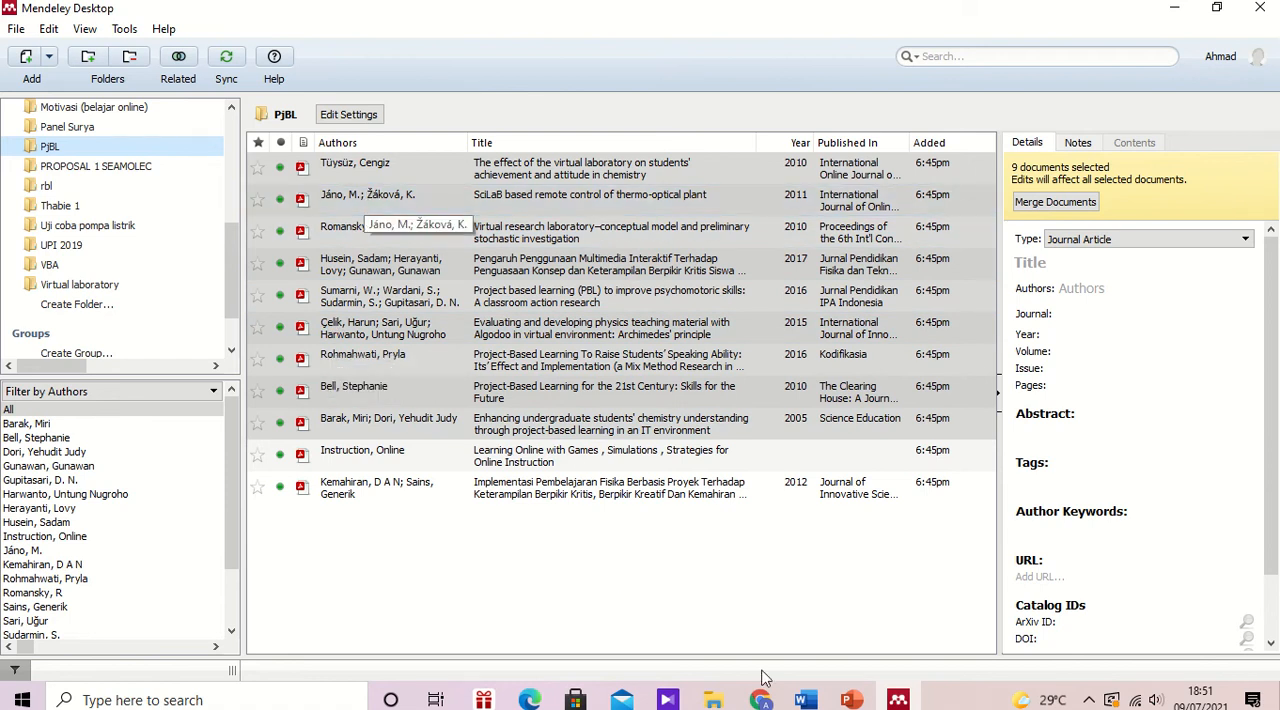
pyautogui.click(803, 701)
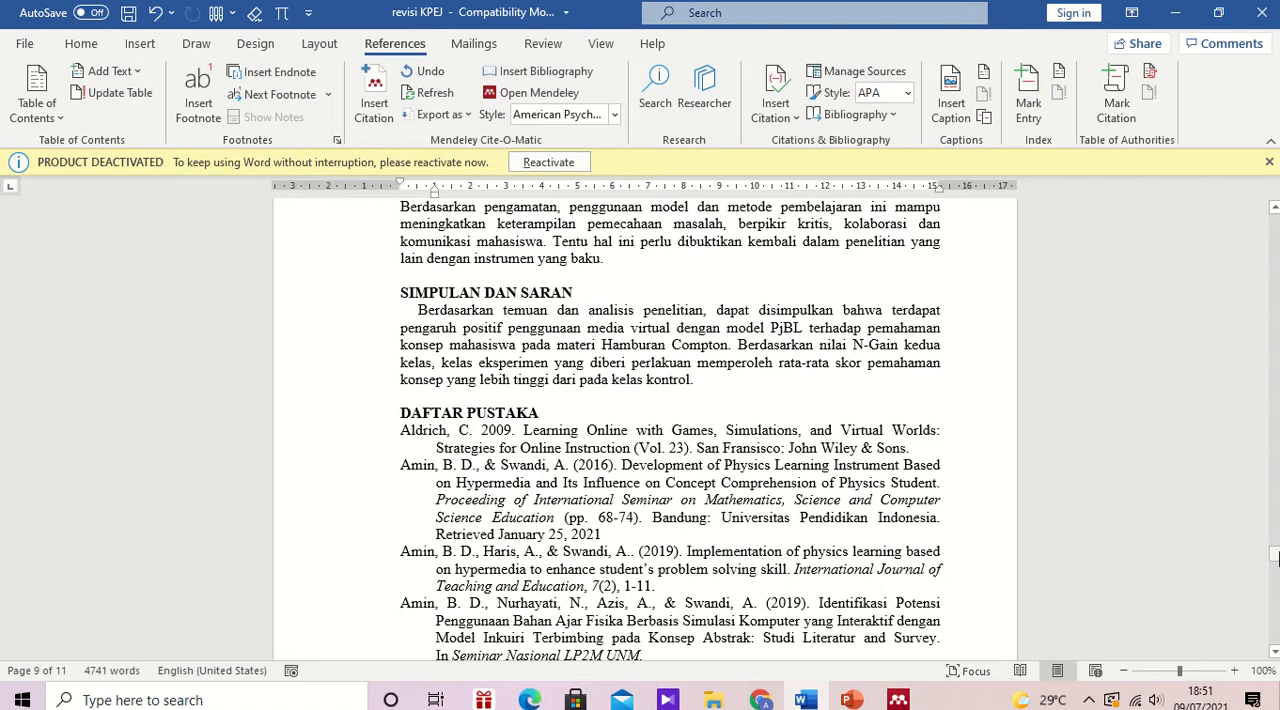
pyautogui.moveTo(1275, 557); pyautogui.dragTo(1274, 264)
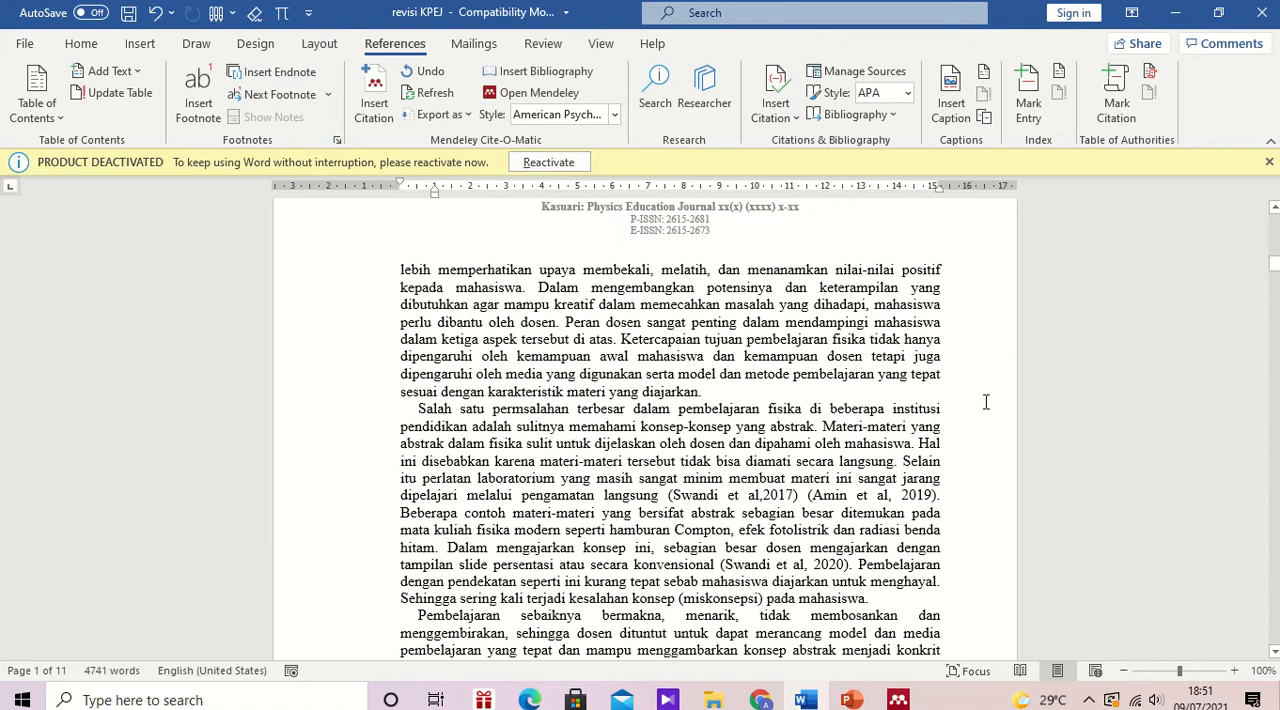
pyautogui.click(698, 495)
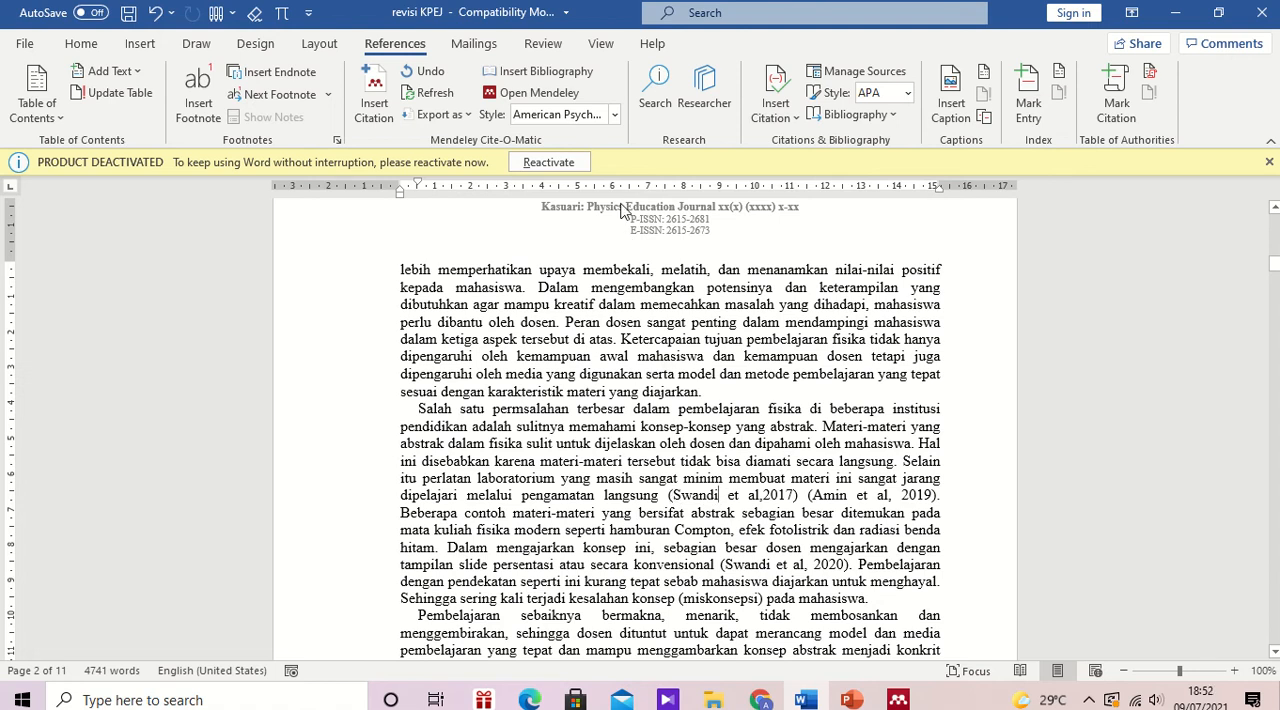
pyautogui.click(616, 116)
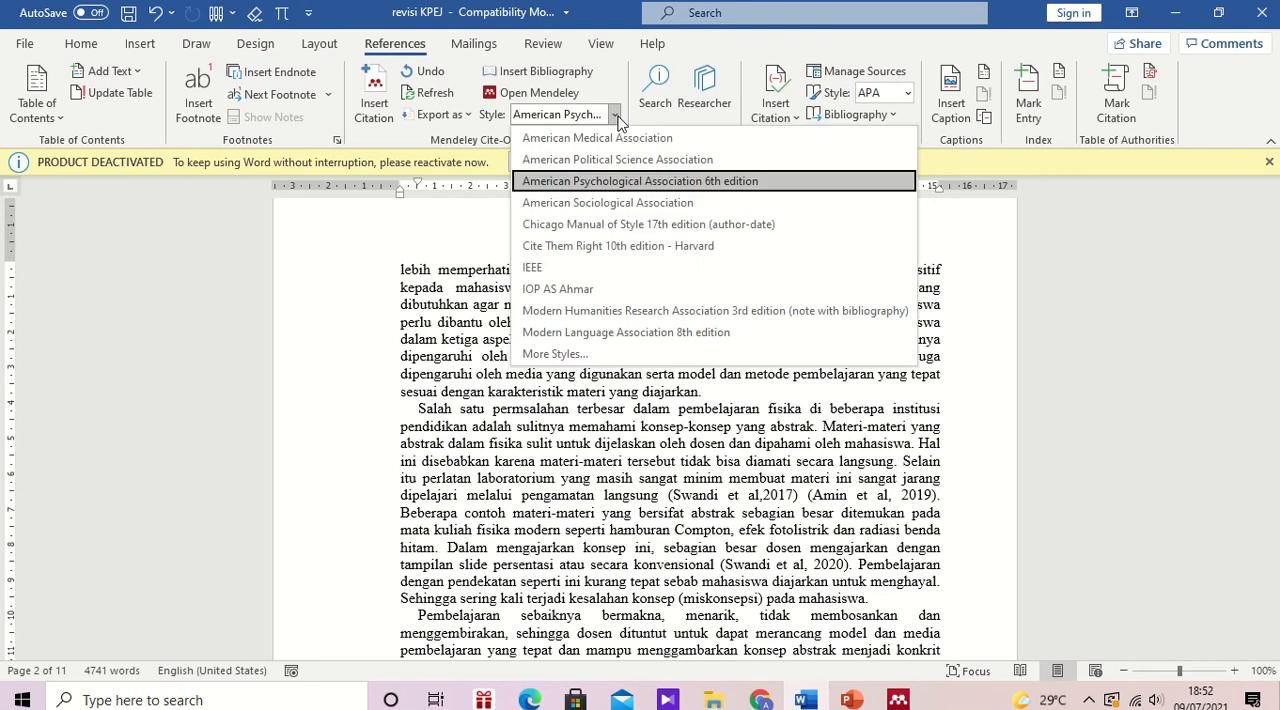
pyautogui.click(617, 182)
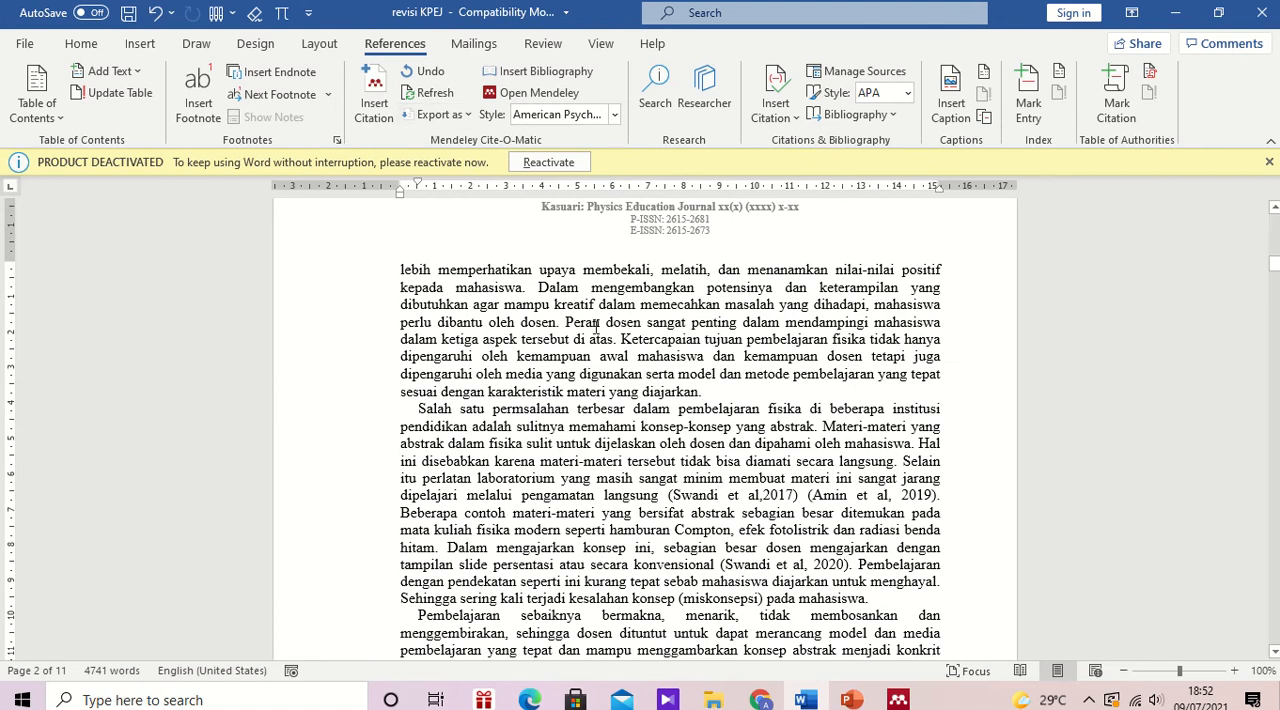
# Step: Start a Mendeley citation after "pengamatan langsung" on page 2 and search My Library for the author surname of the adjacent 2017 citation
pyautogui.click(665, 495)
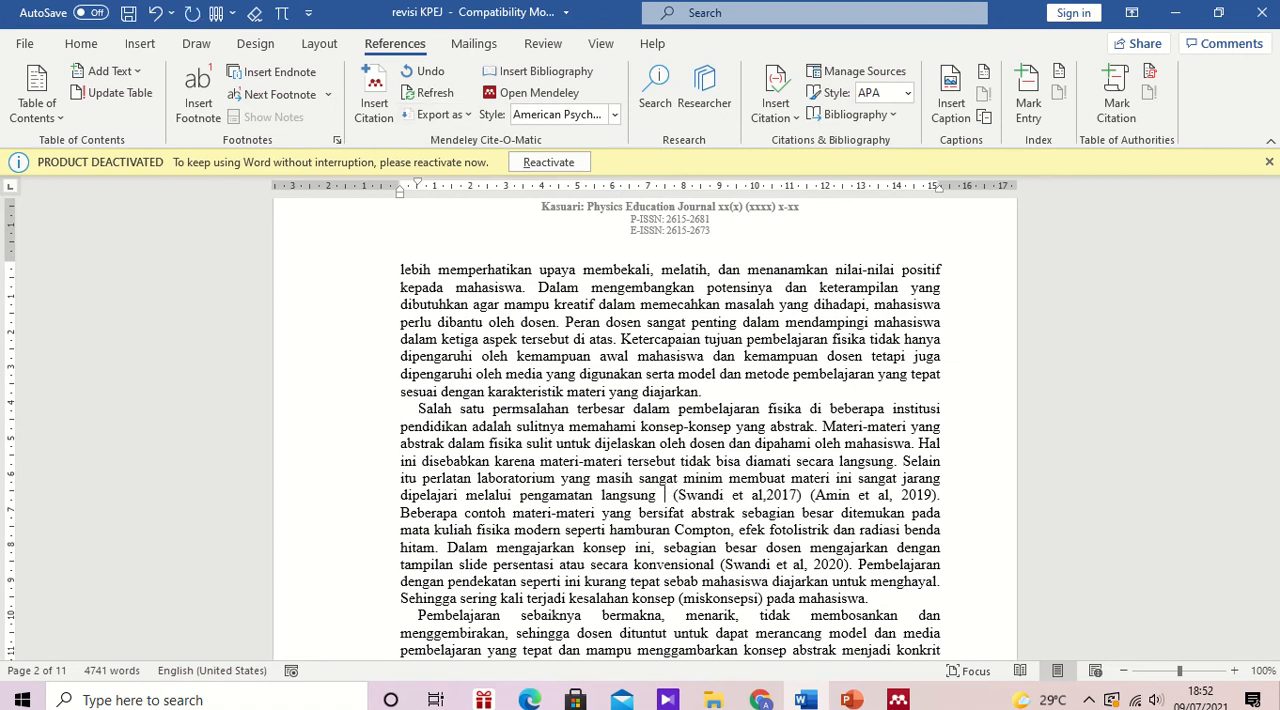
pyautogui.click(375, 110)
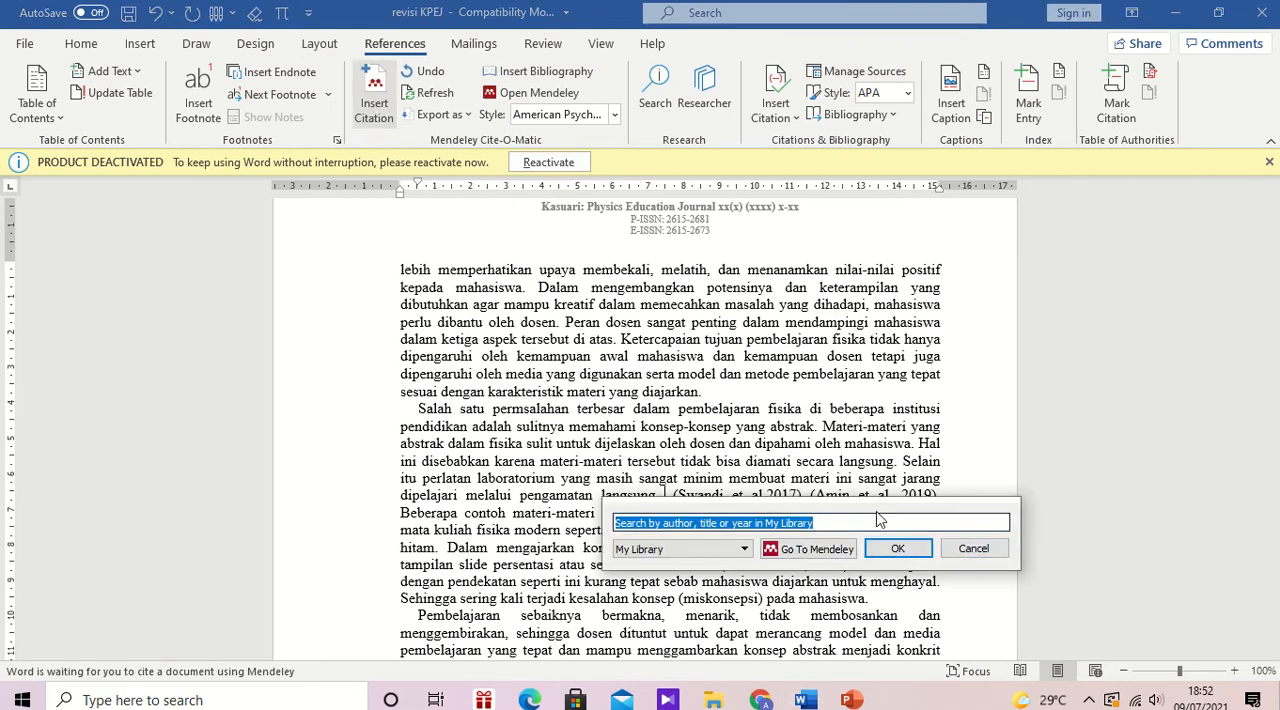
pyautogui.moveTo(875, 511); pyautogui.dragTo(785, 537)
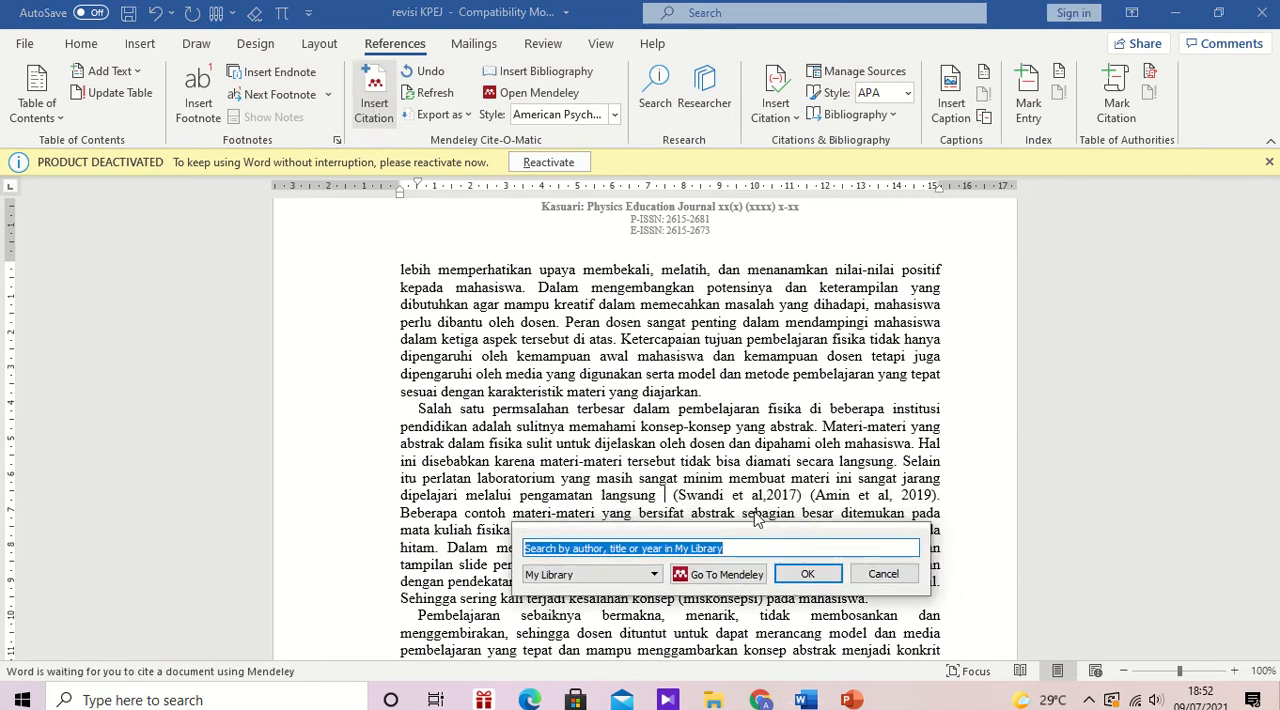
pyautogui.click(701, 547)
pyautogui.write('SWA')
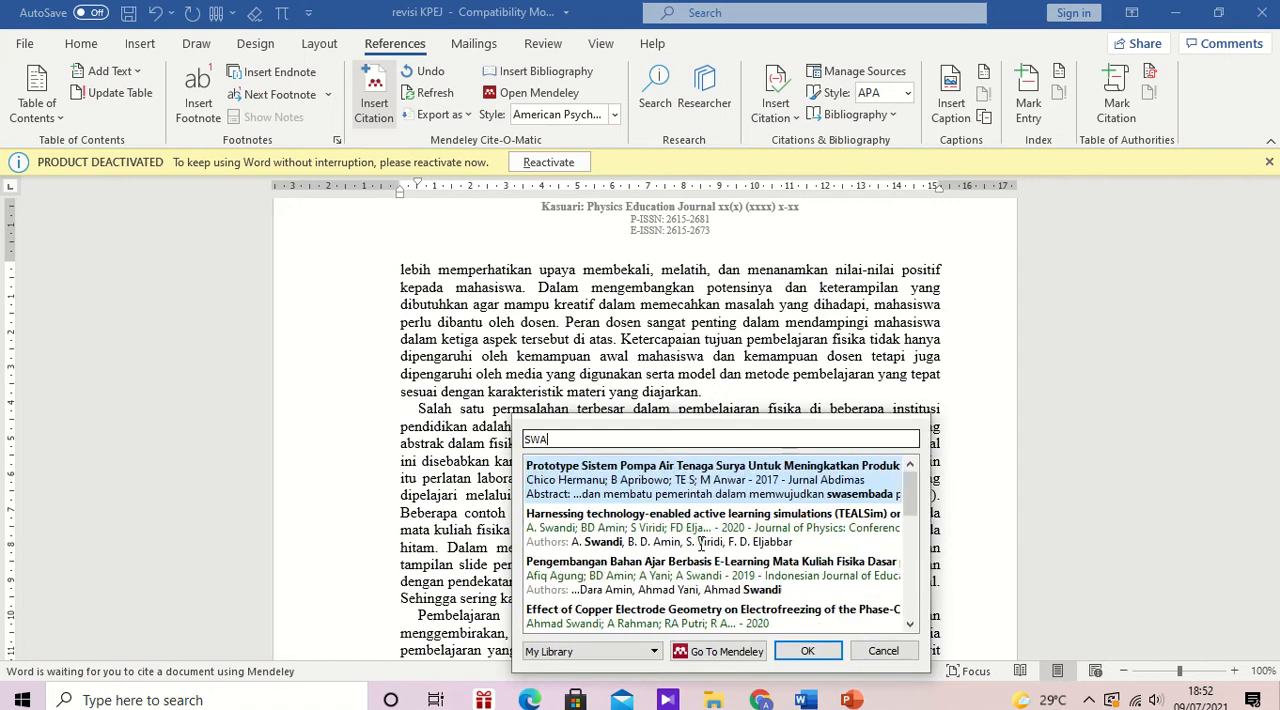
pyautogui.write('NDI')
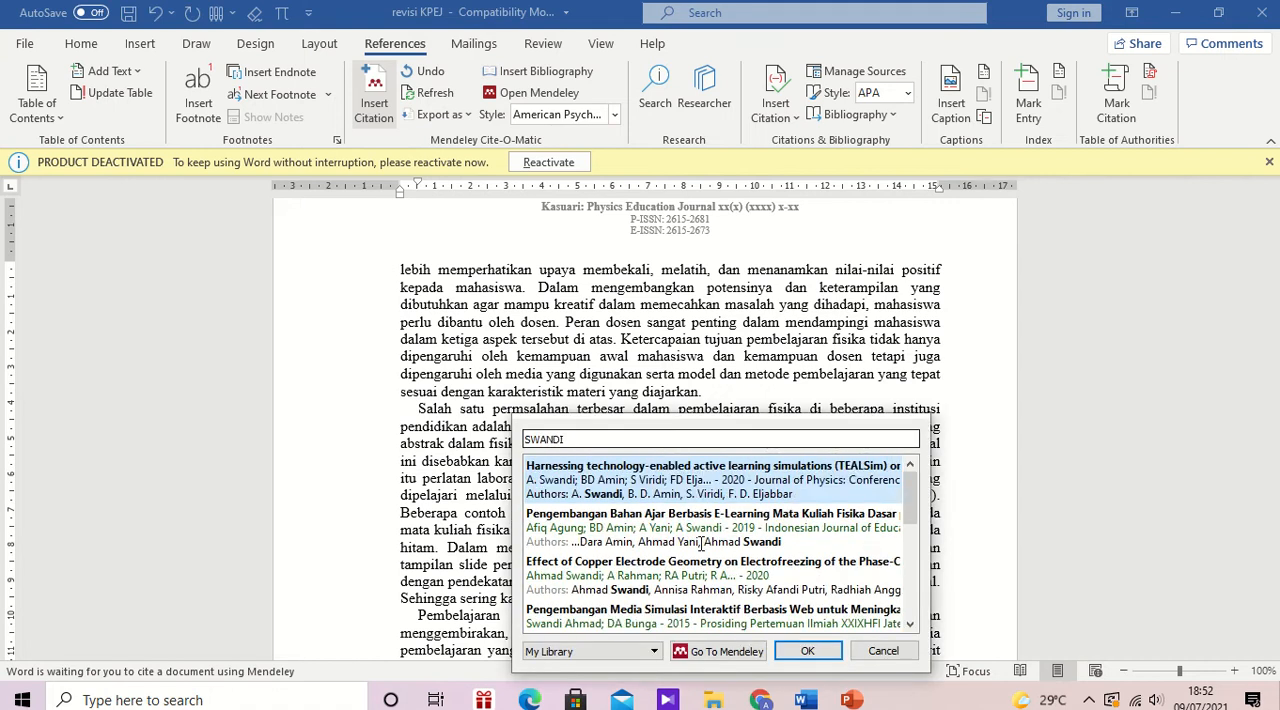
pyautogui.moveTo(850, 430); pyautogui.dragTo(505, 425)
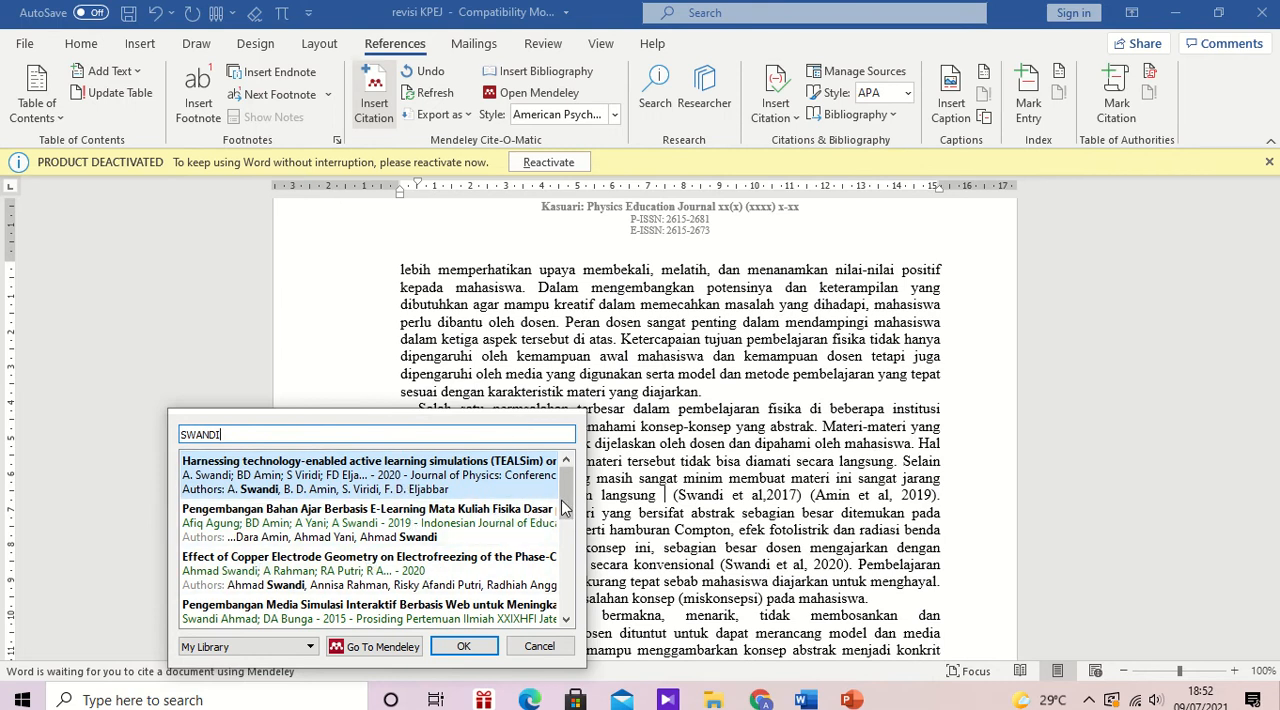
pyautogui.moveTo(561, 499); pyautogui.dragTo(574, 556)
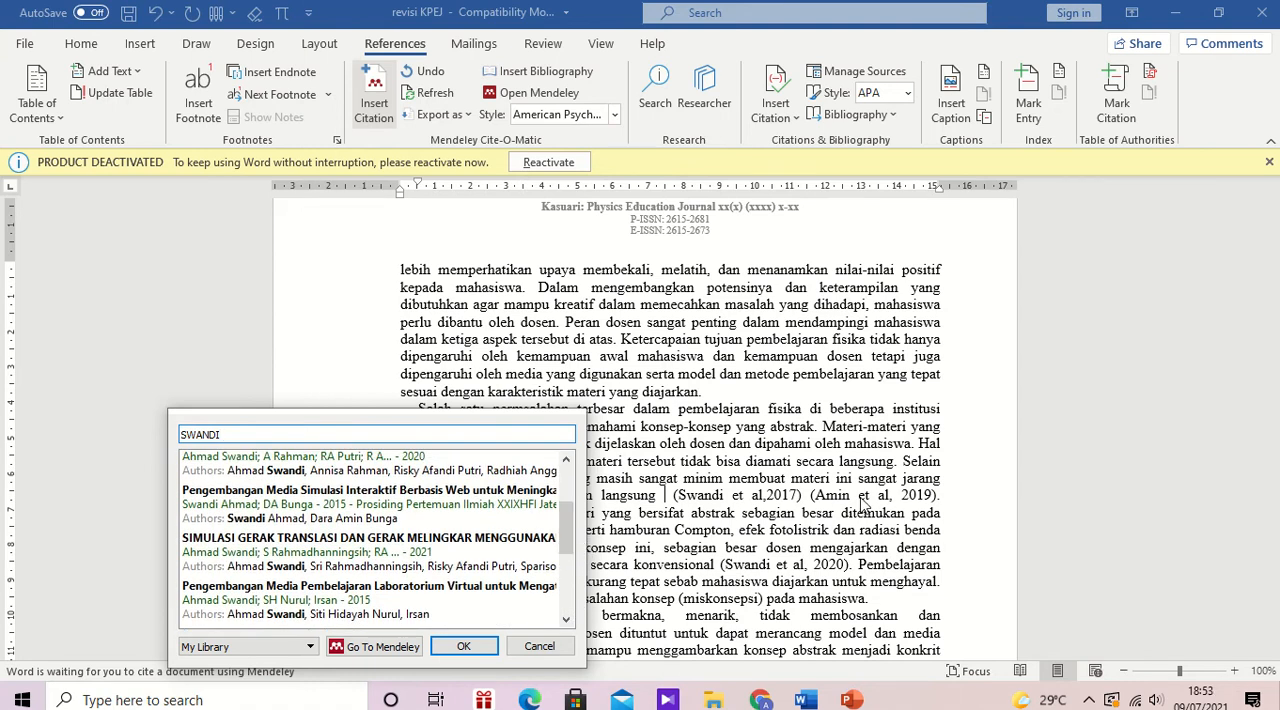
# Step: Replace the search text in the citation search with the first-author surname of the nearby typed 2019 citation
pyautogui.click(320, 432)
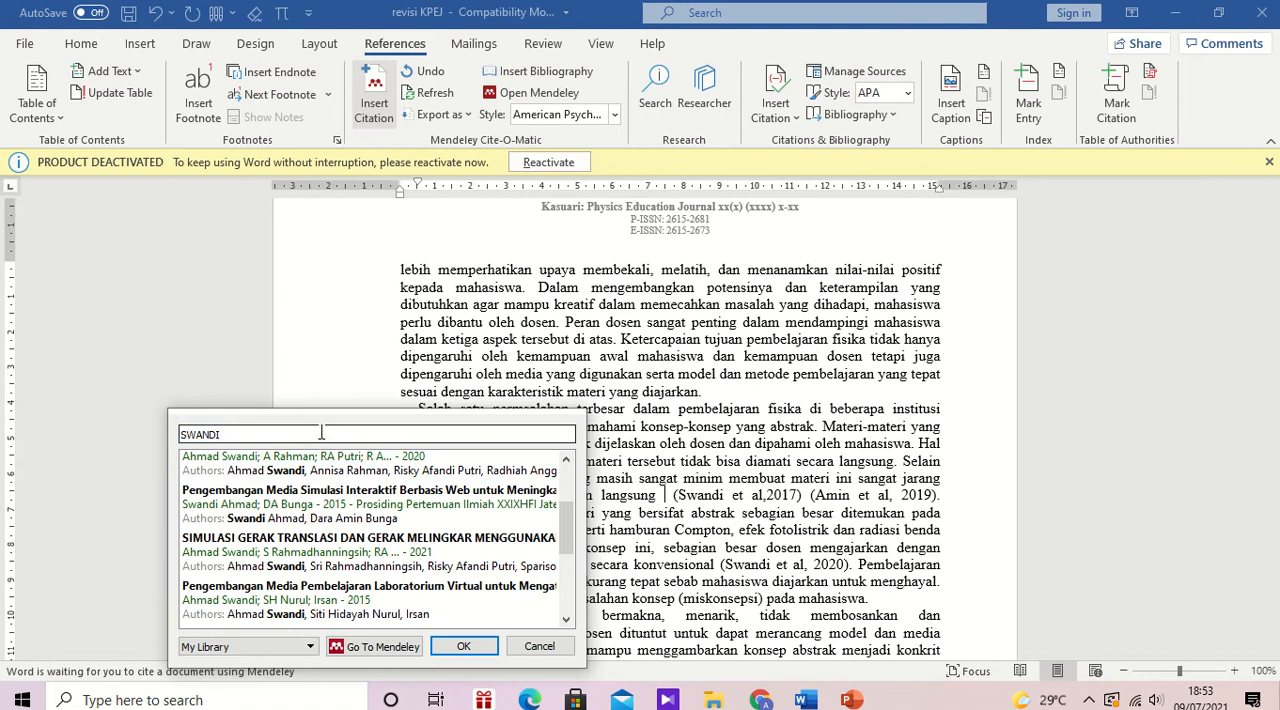
pyautogui.press('BackSpace')
pyautogui.press('BackSpace')
pyautogui.press('BackSpace')
pyautogui.press('BackSpace')
pyautogui.press('BackSpace')
pyautogui.press('BackSpace')
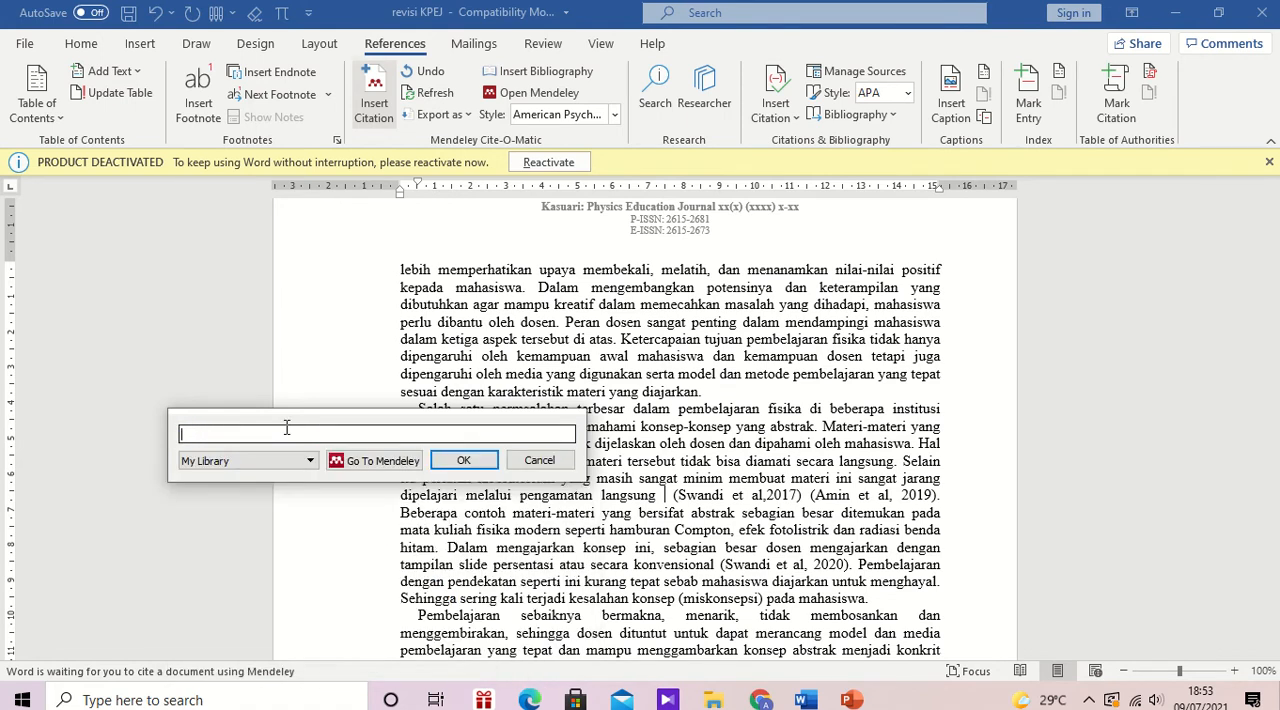
pyautogui.write('AMIN')
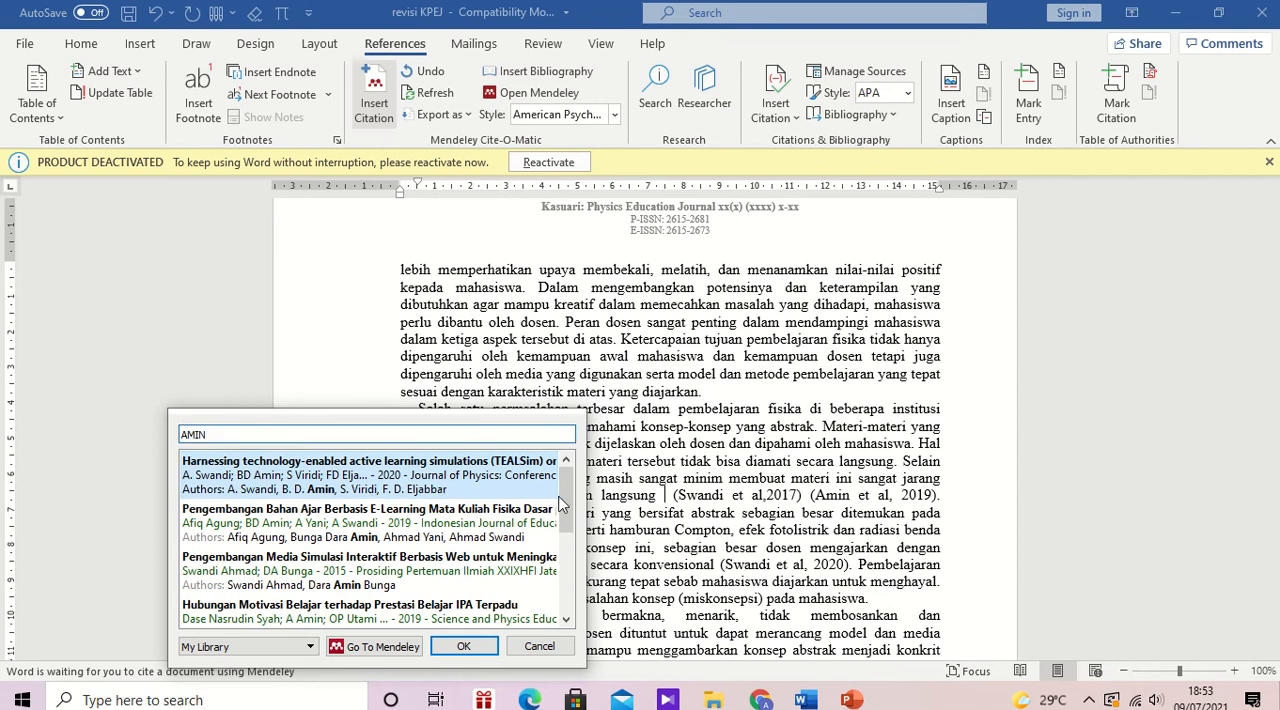
# Step: Insert the 2019 reference "Identifikasi Potensi Penggunaan Bahan Ajar Fisika Berbasis Simulasi" as the citation after "pengamatan langsung"
pyautogui.moveTo(565, 496); pyautogui.dragTo(570, 513)
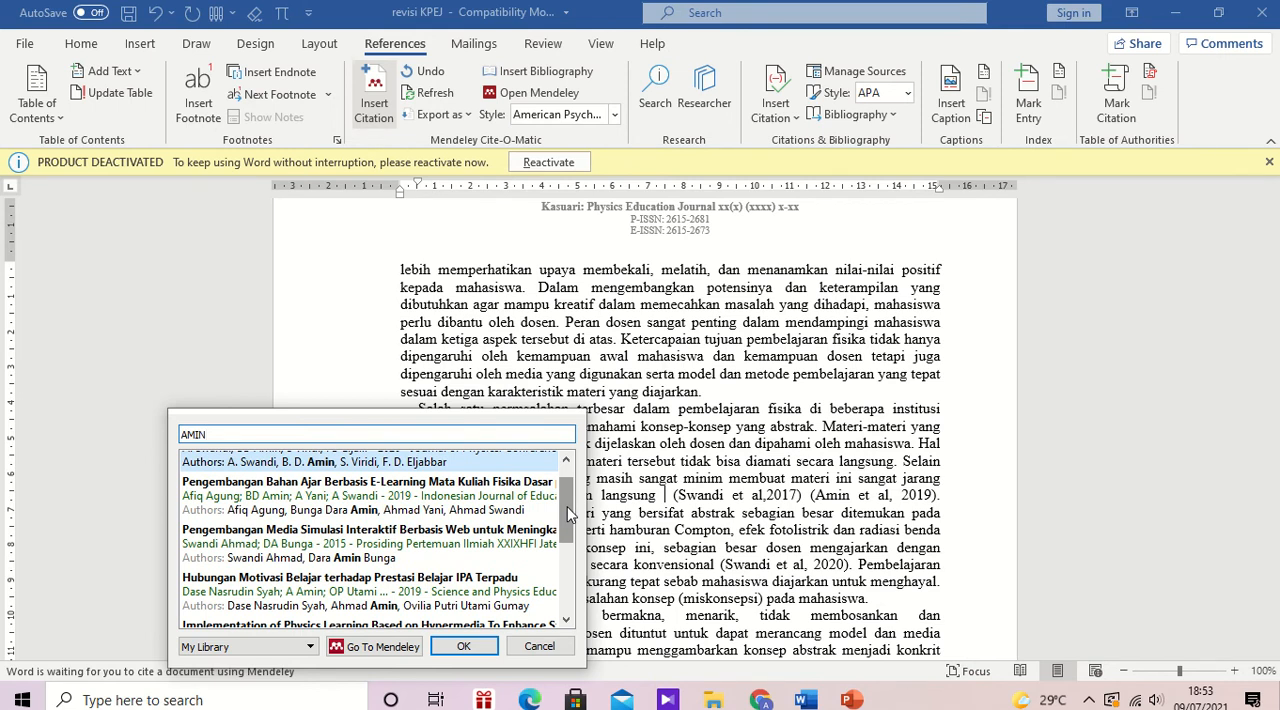
pyautogui.moveTo(567, 514); pyautogui.dragTo(575, 594)
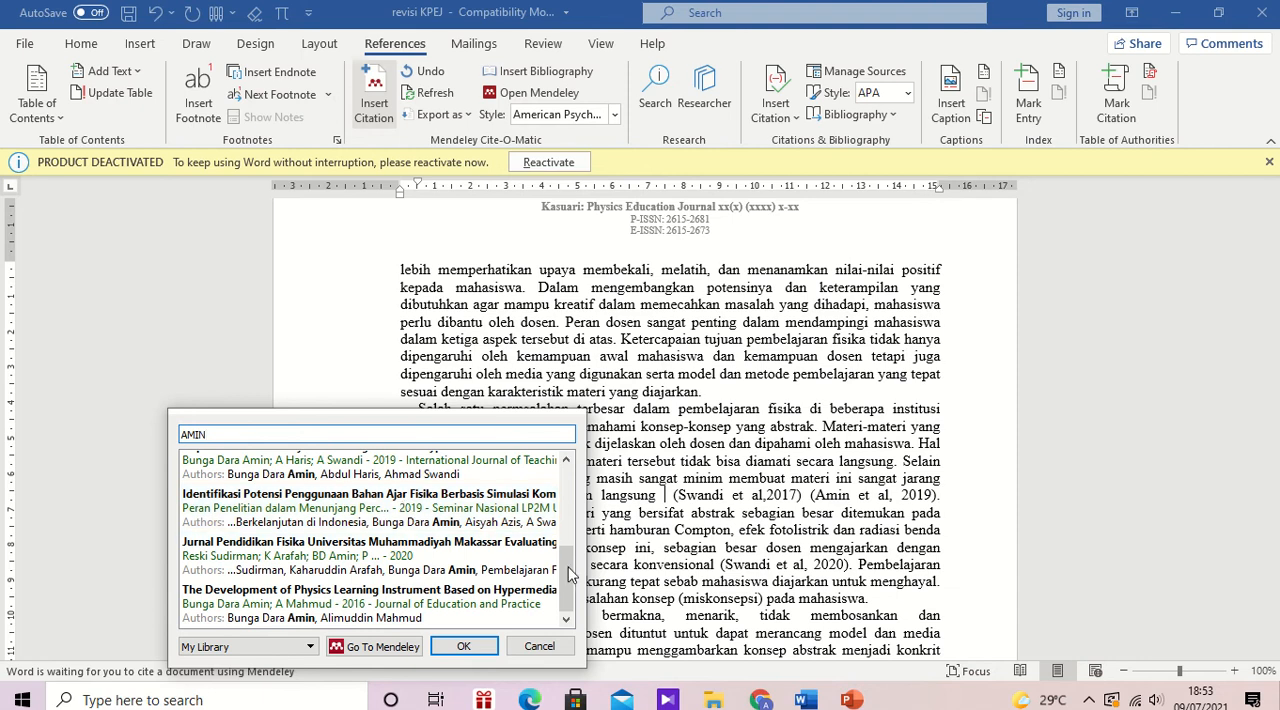
pyautogui.click(380, 508)
pyautogui.click(481, 470)
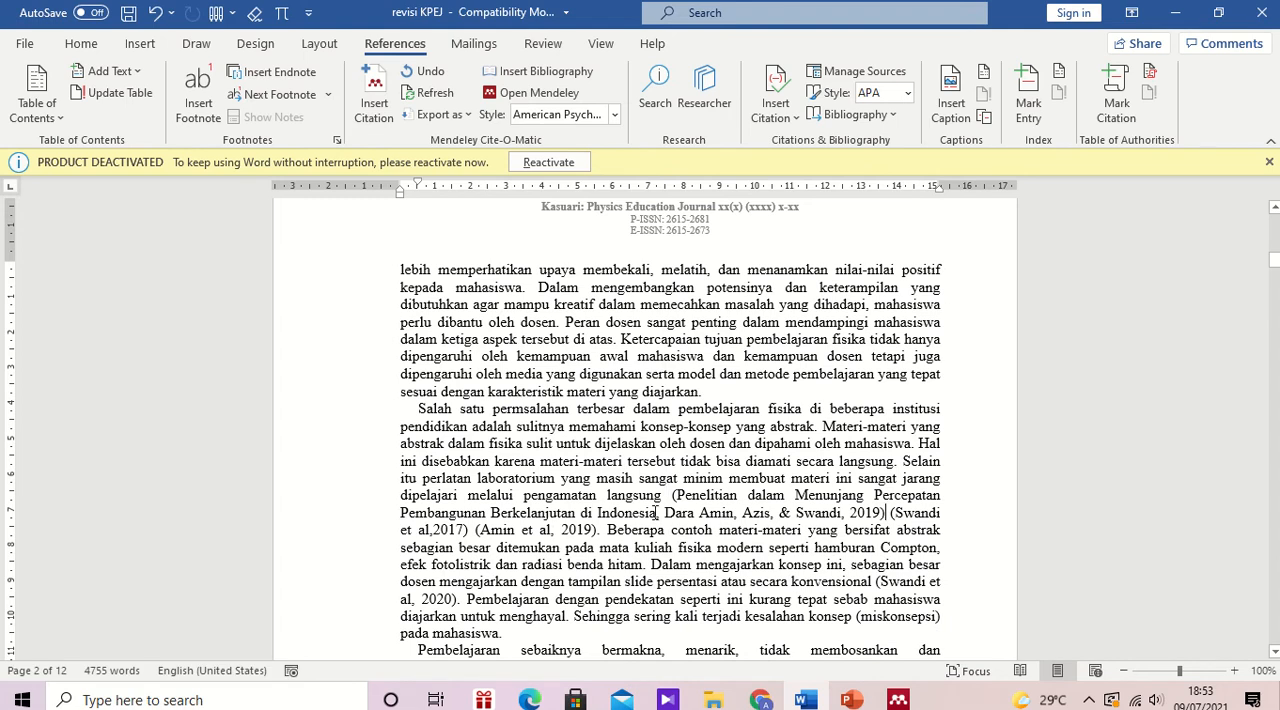
# Step: Delete the text "Penelitian dalam Menunjang Percepatan Pembangunan Berkelanjutan di Indonesia," from the inserted 2019 citation
pyautogui.click(754, 495)
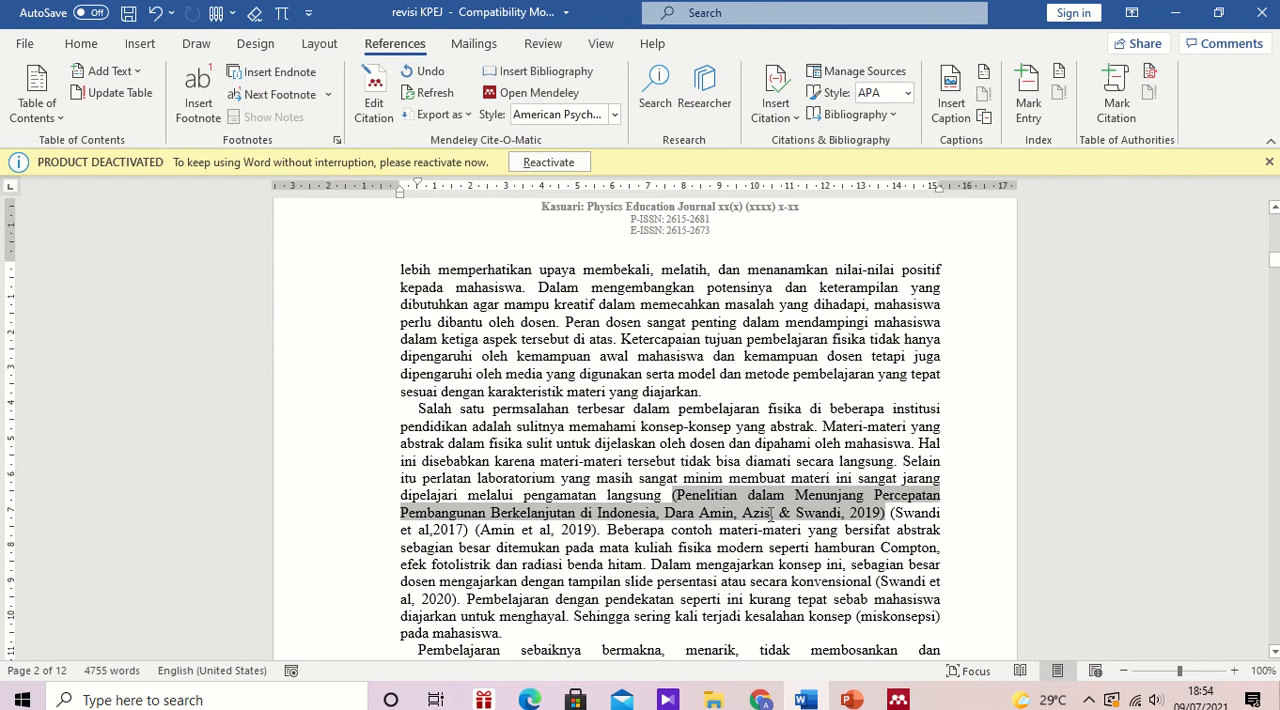
pyautogui.click(771, 514)
pyautogui.write(',')
pyautogui.moveTo(666, 512)
pyautogui.mouseDown()
pyautogui.moveTo(693, 494)
pyautogui.moveTo(677, 495)
pyautogui.mouseUp()
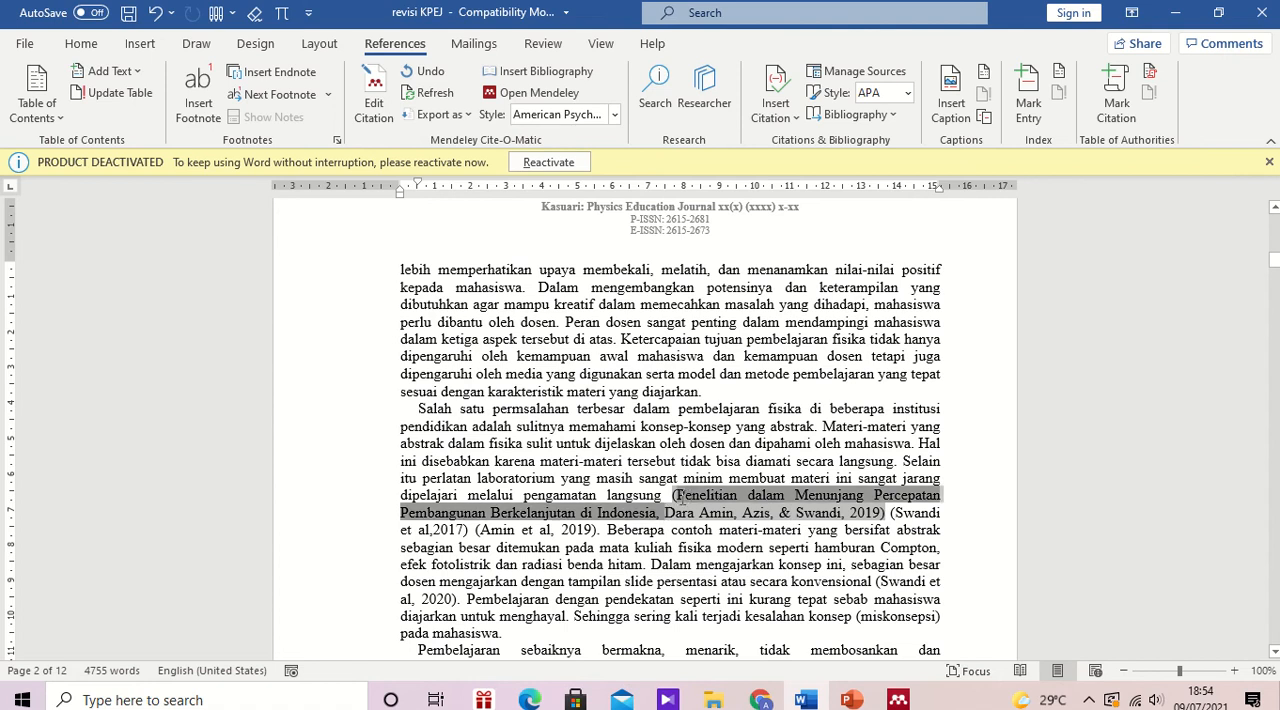
pyautogui.press('BackSpace')
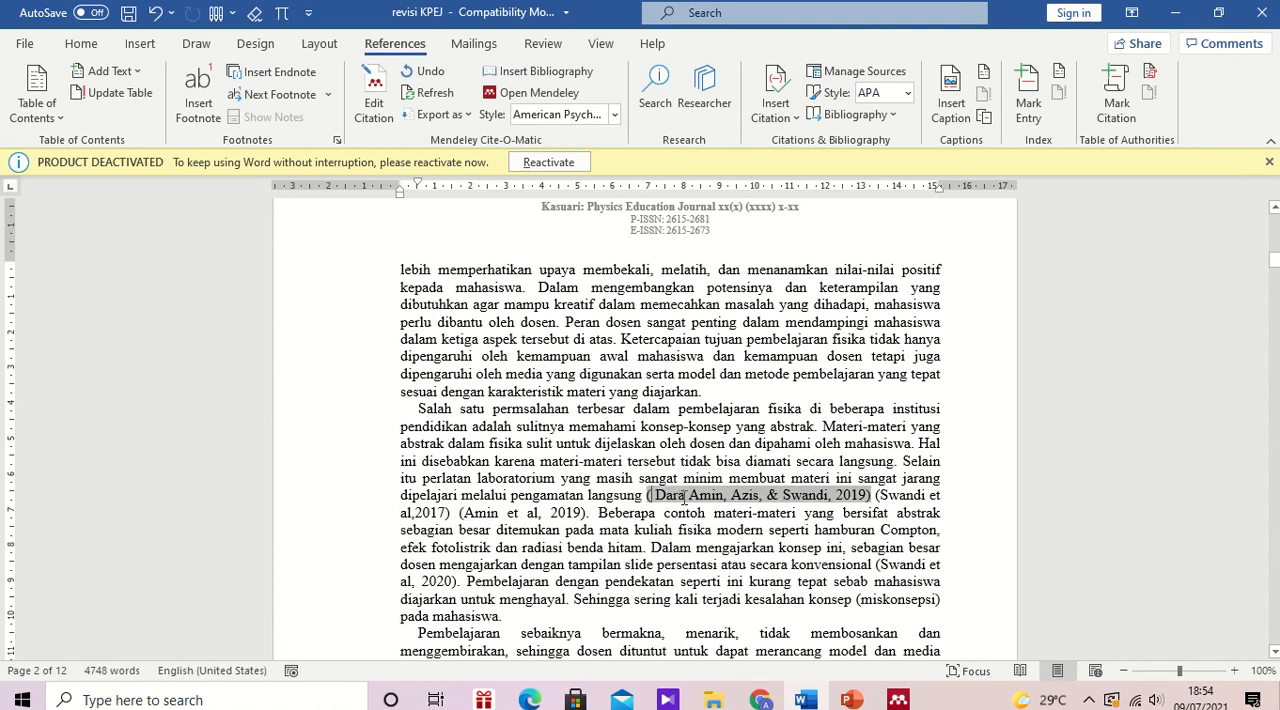
pyautogui.press('BackSpace')
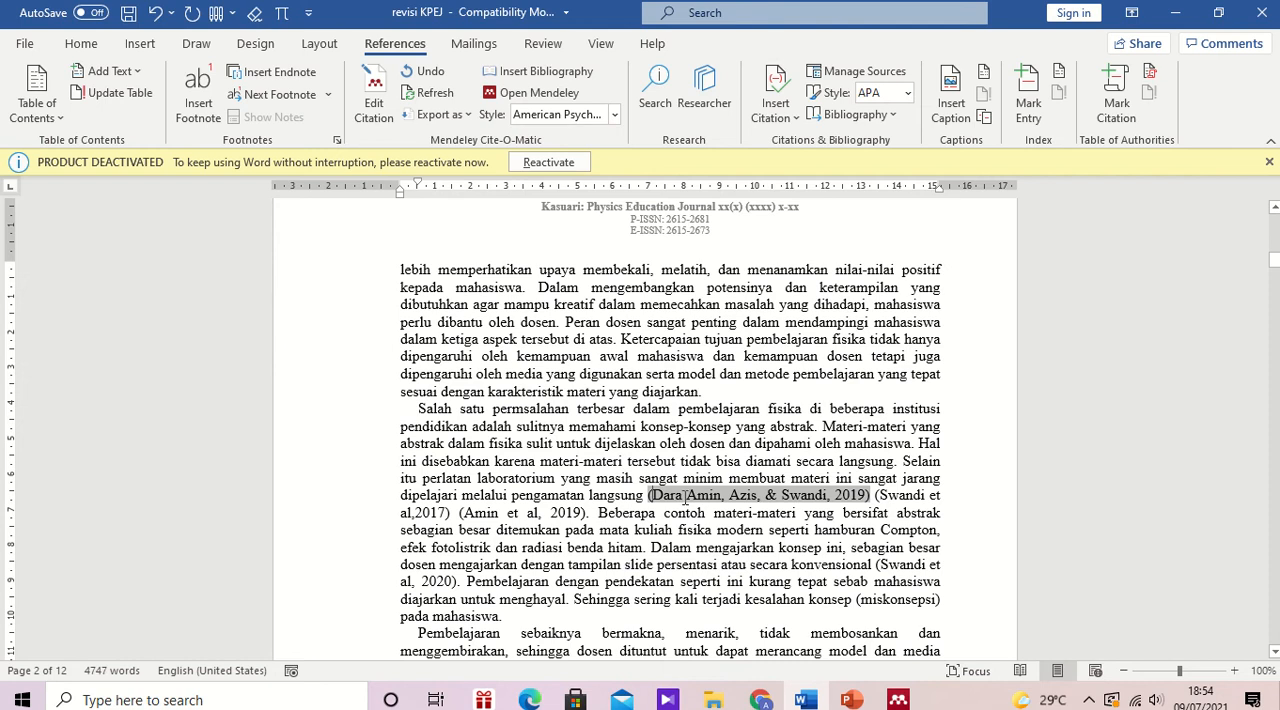
# Step: Remove the first author's given name from the inserted 2019 citation and keep the manual edit
pyautogui.click(688, 497)
pyautogui.press('BackSpace')
pyautogui.press('BackSpace')
pyautogui.press('BackSpace')
pyautogui.press('BackSpace')
pyautogui.press('BackSpace')
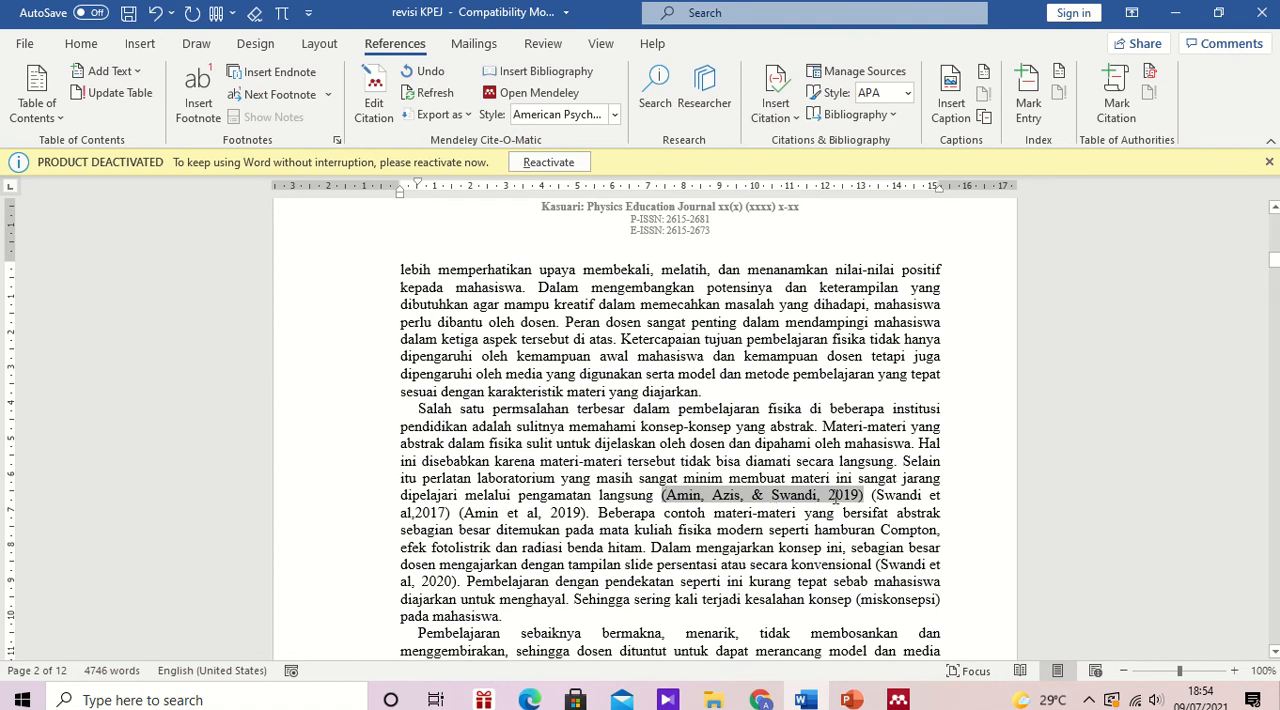
pyautogui.click(840, 530)
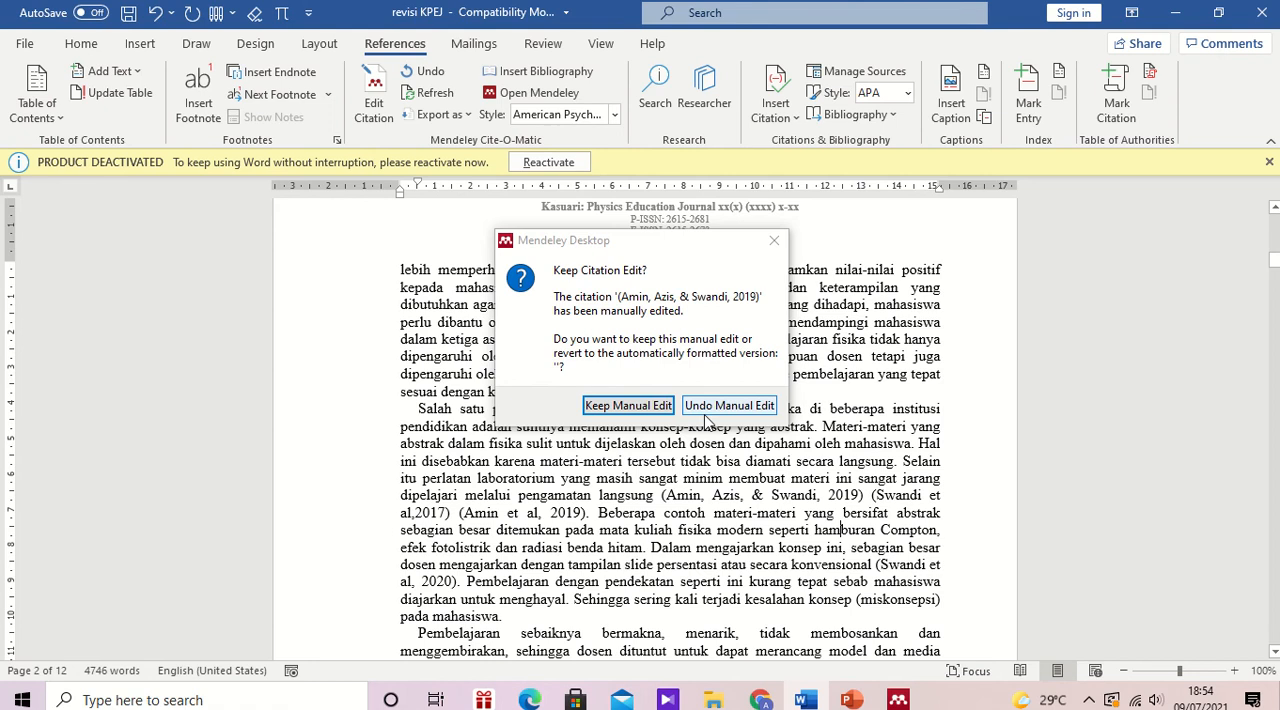
pyautogui.click(628, 405)
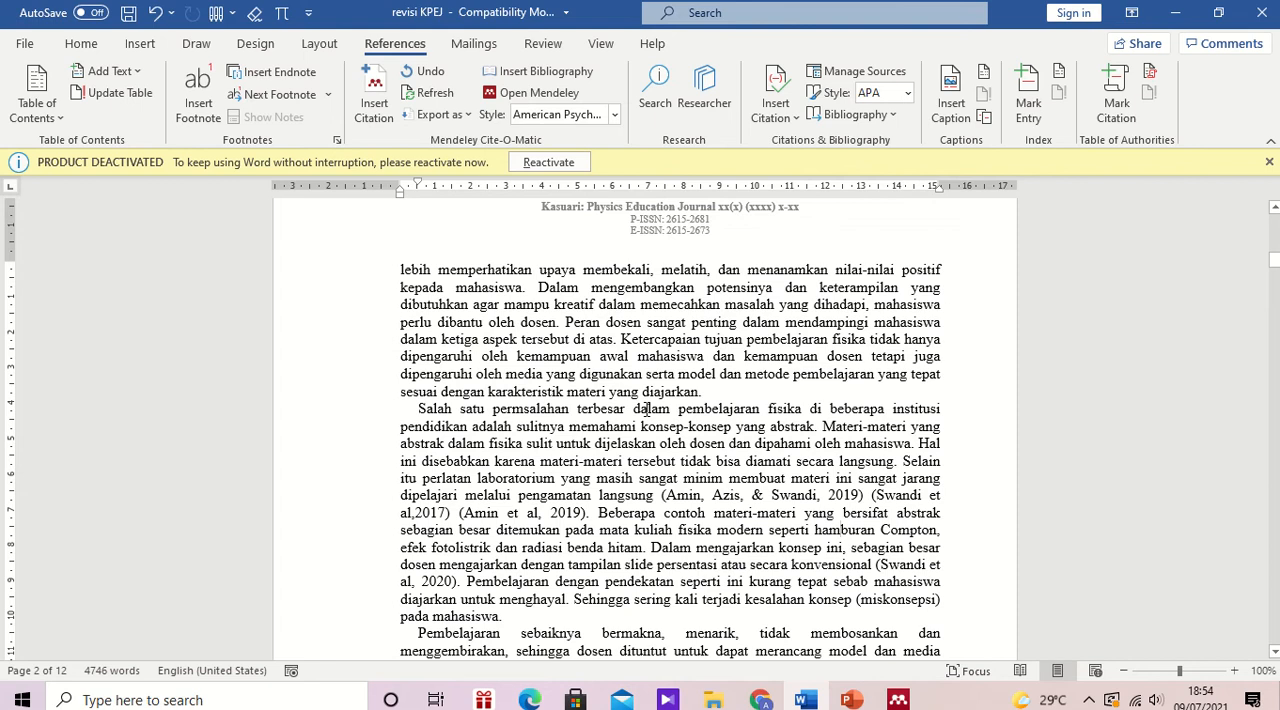
# Step: Delete the manually typed 2017 and 2019 citations that follow the inserted Mendeley citation, keeping the sentence's period
pyautogui.click(793, 500)
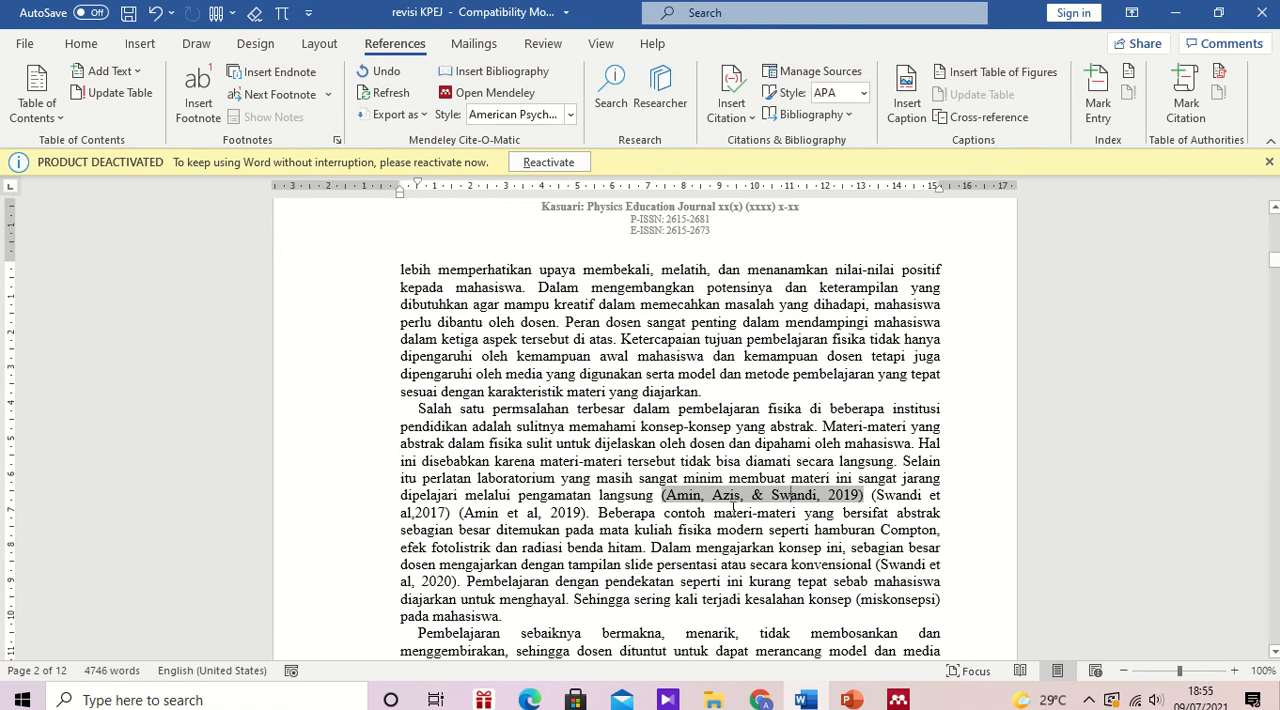
pyautogui.click(588, 512)
pyautogui.press('BackSpace')
pyautogui.press('BackSpace')
pyautogui.press('BackSpace')
pyautogui.press('BackSpace')
pyautogui.press('BackSpace')
pyautogui.press('BackSpace')
pyautogui.press('BackSpace')
pyautogui.press('BackSpace')
pyautogui.press('BackSpace')
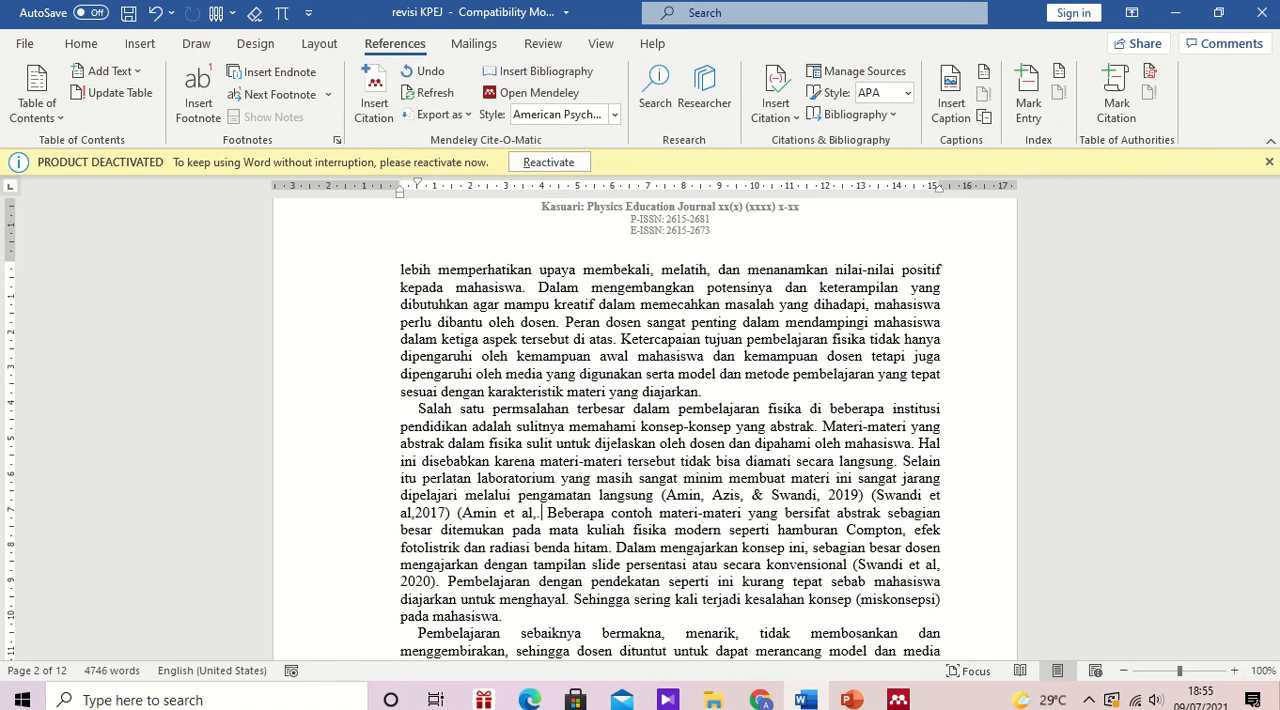
pyautogui.press('BackSpace')
pyautogui.press('BackSpace')
pyautogui.press('BackSpace')
pyautogui.press('BackSpace')
pyautogui.press('BackSpace')
pyautogui.press('BackSpace')
pyautogui.press('BackSpace')
pyautogui.press('BackSpace')
pyautogui.press('BackSpace')
pyautogui.press('BackSpace')
pyautogui.press('BackSpace')
pyautogui.press('BackSpace')
pyautogui.press('BackSpace')
pyautogui.press('BackSpace')
pyautogui.press('BackSpace')
pyautogui.press('BackSpace')
pyautogui.press('BackSpace')
pyautogui.press('BackSpace')
pyautogui.press('BackSpace')
pyautogui.press('BackSpace')
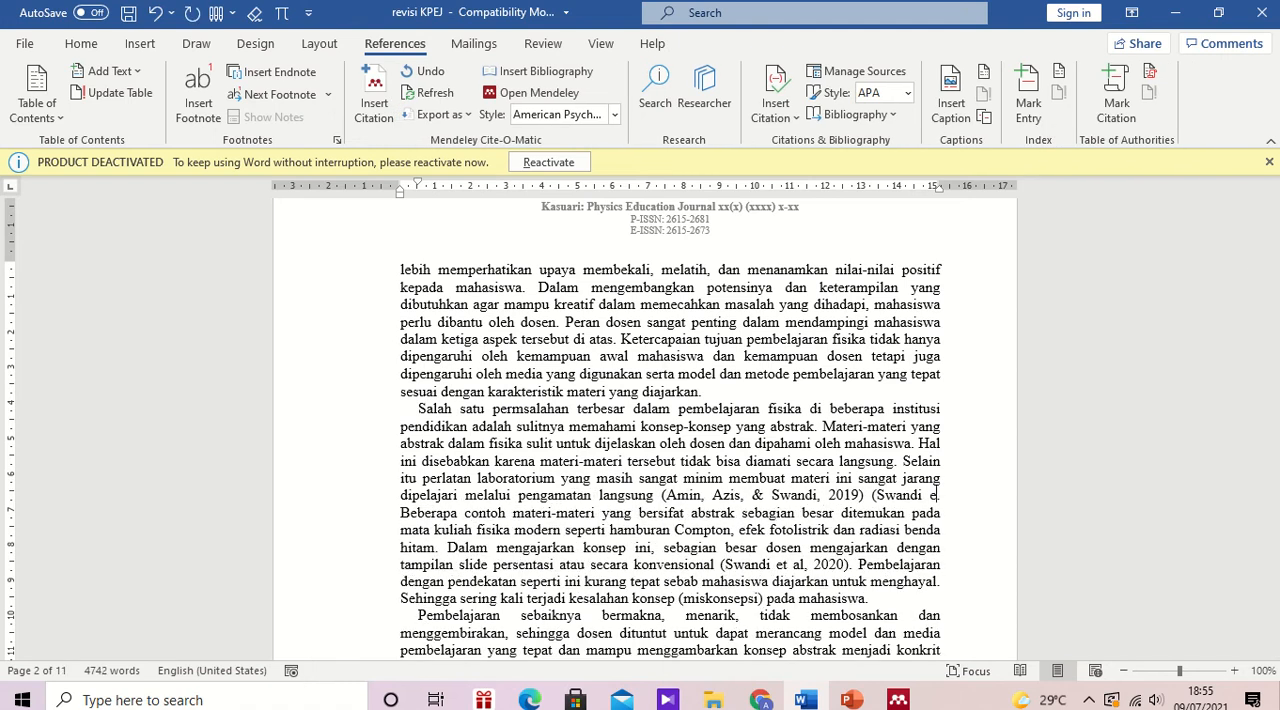
pyautogui.press('BackSpace')
pyautogui.press('BackSpace')
pyautogui.press('BackSpace')
pyautogui.press('BackSpace')
pyautogui.press('BackSpace')
pyautogui.press('BackSpace')
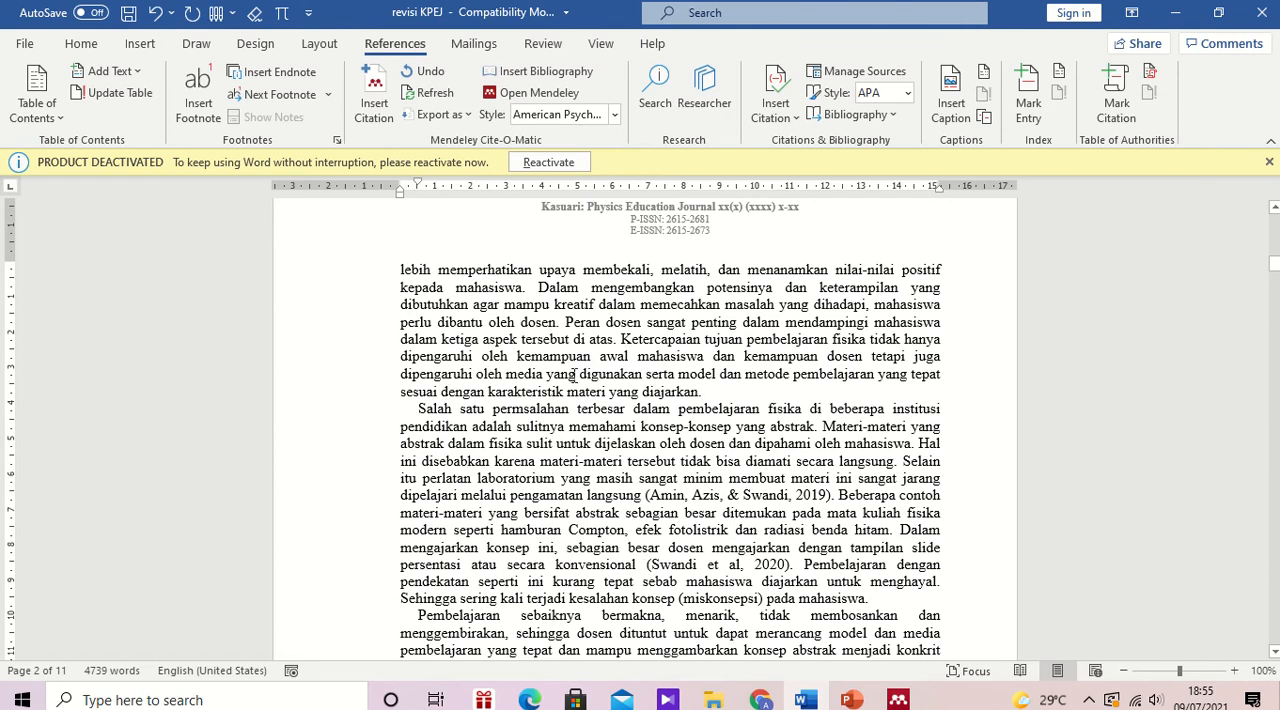
# Step: Insert a Mendeley citation after "secara konvensional" for the 2020 reference "Harnessing technology-enabled active learning simulations (TEALSim)", searching by author surname
pyautogui.click(373, 104)
pyautogui.write('S')
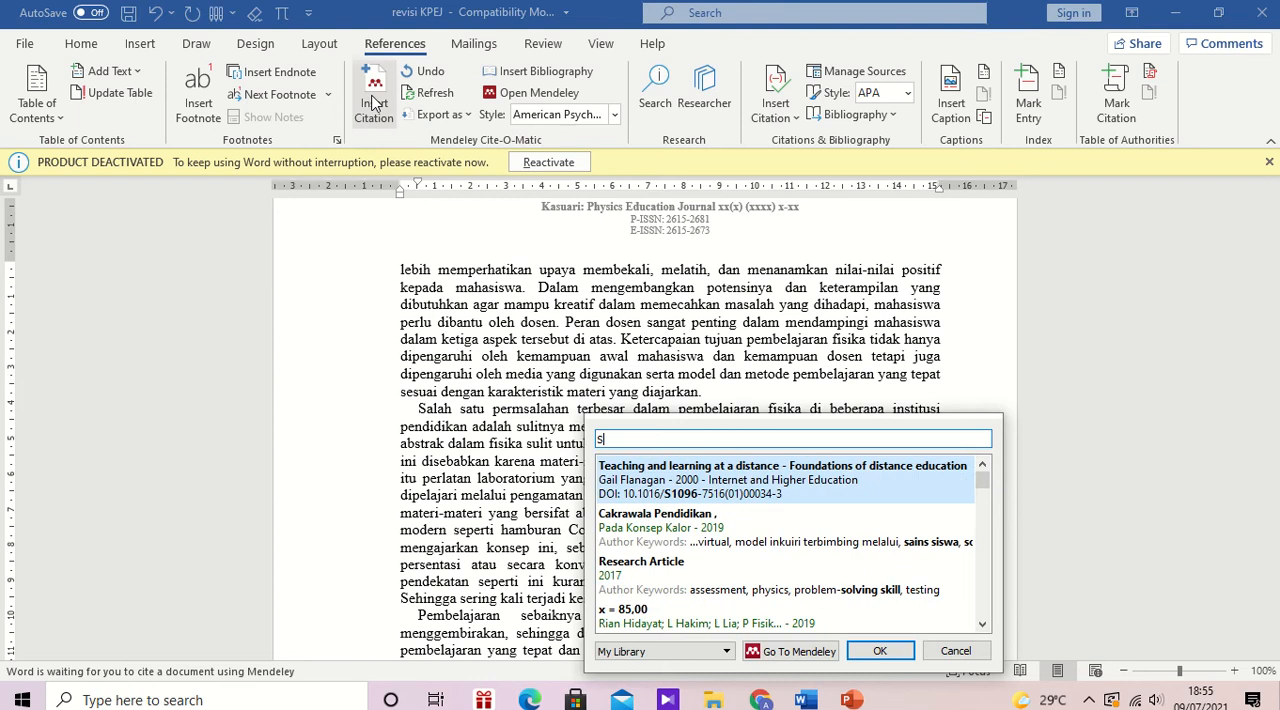
pyautogui.write('WANDI')
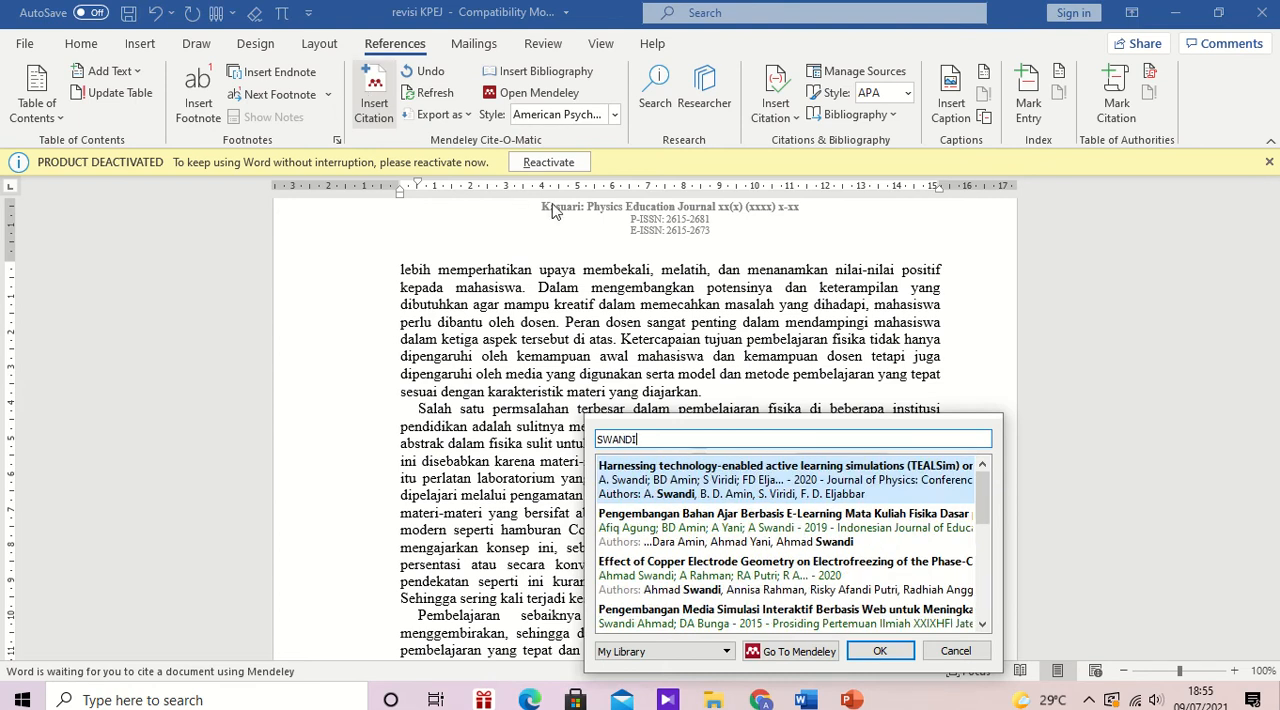
pyautogui.click(686, 482)
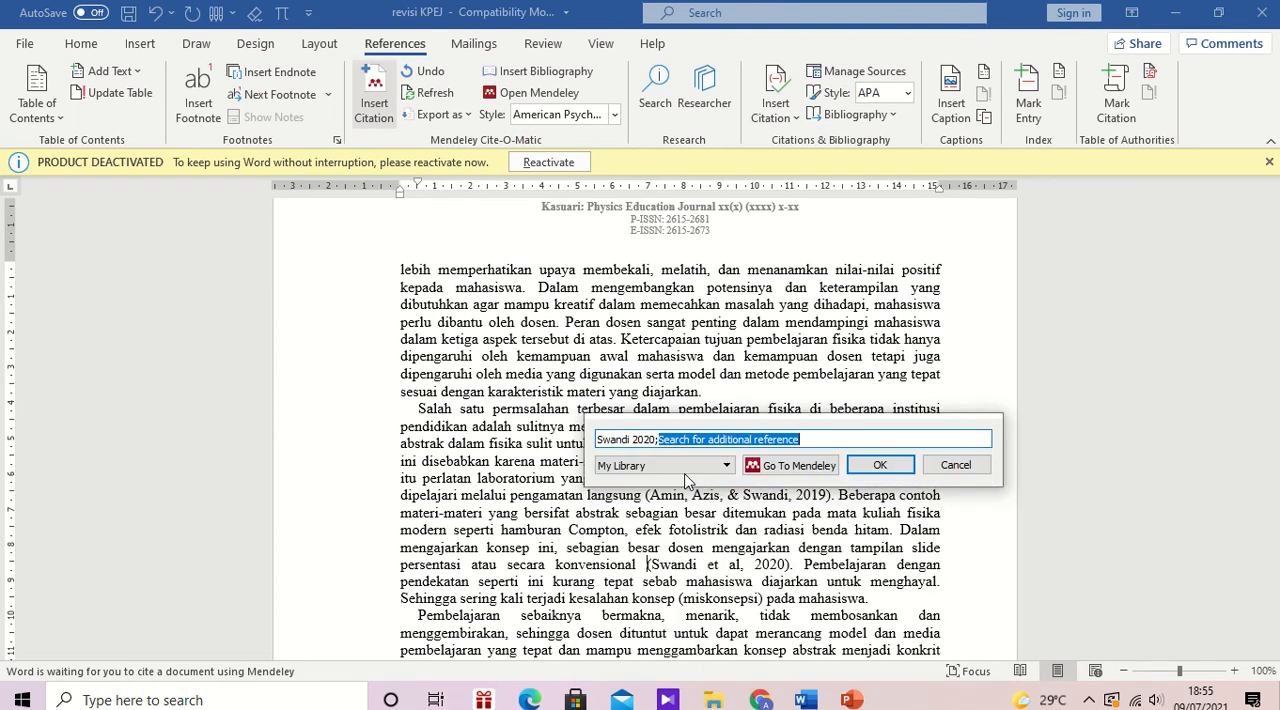
pyautogui.click(886, 463)
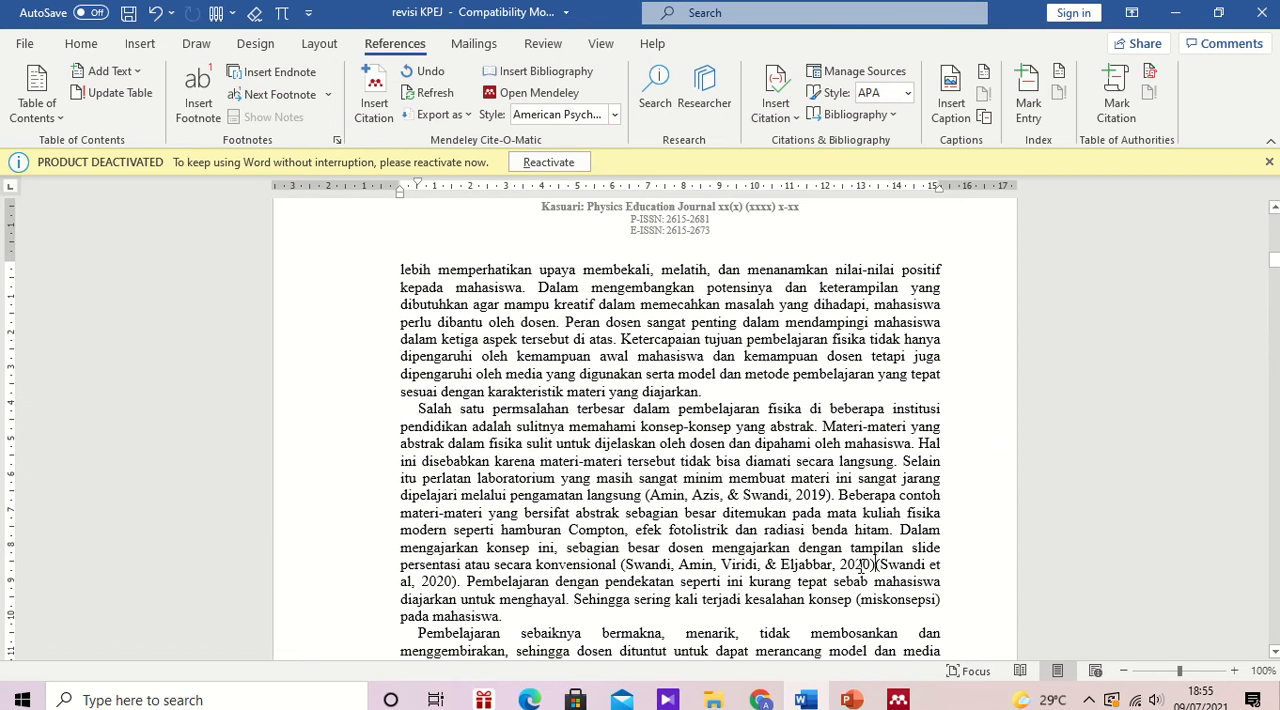
# Step: Delete the manually typed 2020 citation following the new Mendeley citation after "secara konvensional"
pyautogui.press('Delete')
pyautogui.press('Delete')
pyautogui.press('Delete')
pyautogui.press('Delete')
pyautogui.press('Delete')
pyautogui.press('Delete')
pyautogui.press('Delete')
pyautogui.press('Delete')
pyautogui.press('Delete')
pyautogui.press('Delete')
pyautogui.press('Delete')
pyautogui.press('Delete')
pyautogui.press('Delete')
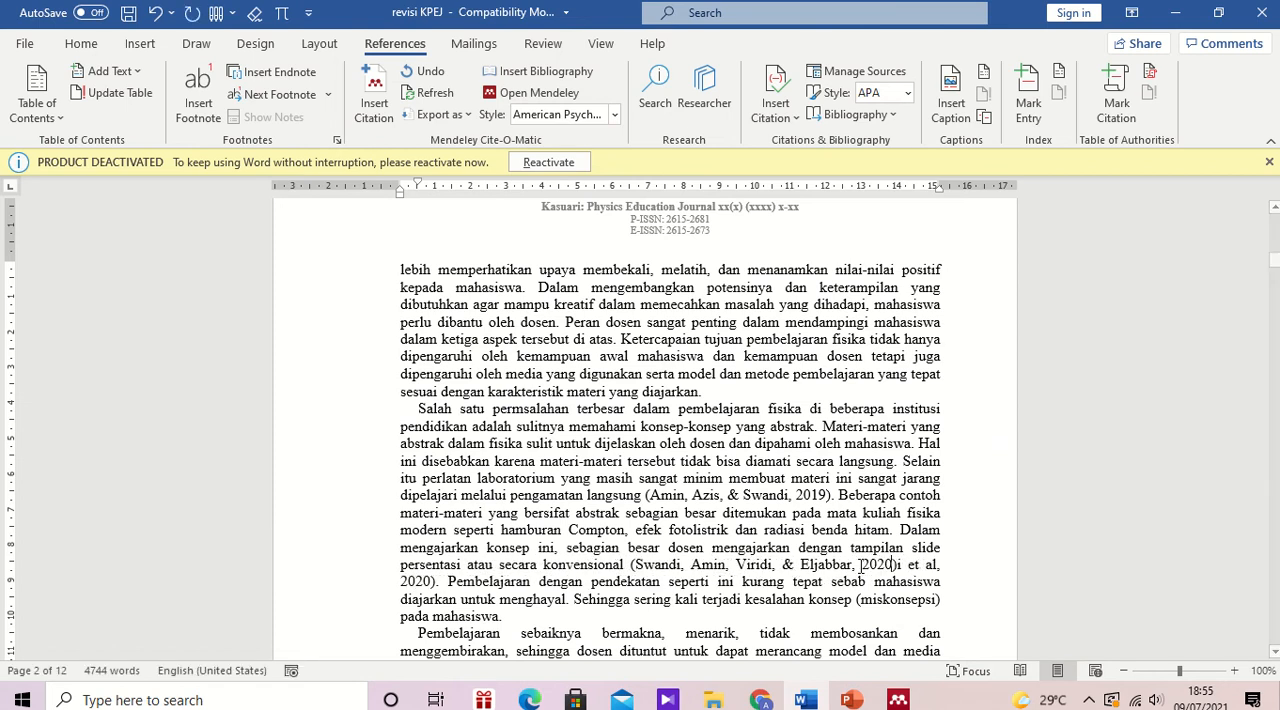
pyautogui.press('Delete')
pyautogui.press('Delete')
pyautogui.press('Delete')
pyautogui.press('Delete')
pyautogui.press('Delete')
pyautogui.press('Delete')
pyautogui.press('Delete')
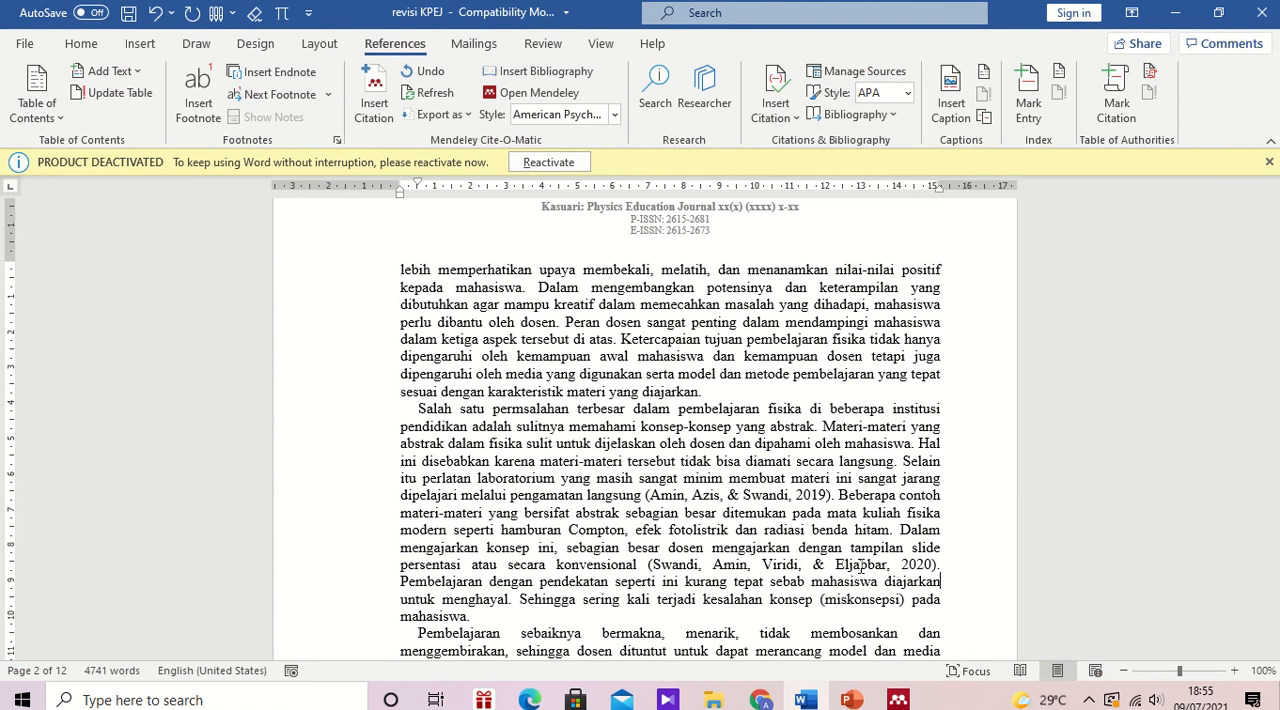
# Step: Try to cite a Mendeley reference after "konsep abstrak menjadi konkrit", searching by the surname in the typed 2018 citation
pyautogui.scroll(-2, 860, 565)
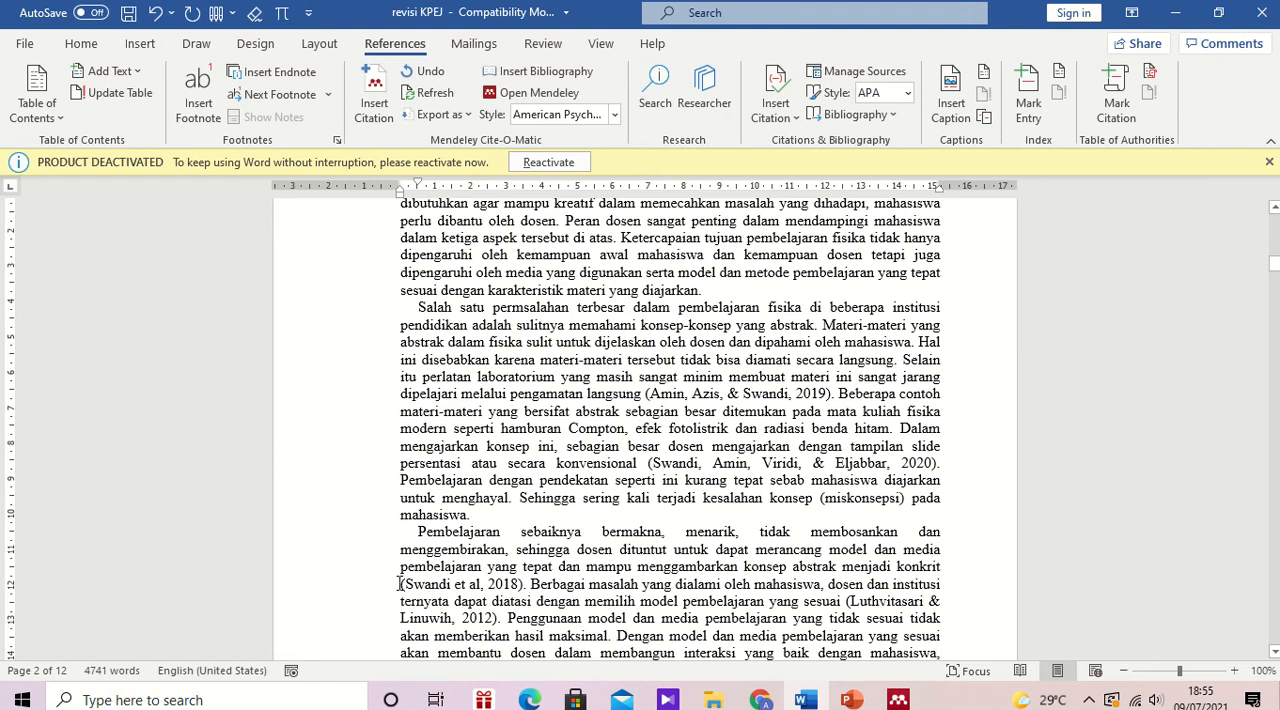
pyautogui.click(378, 95)
pyautogui.write('SWANDI')
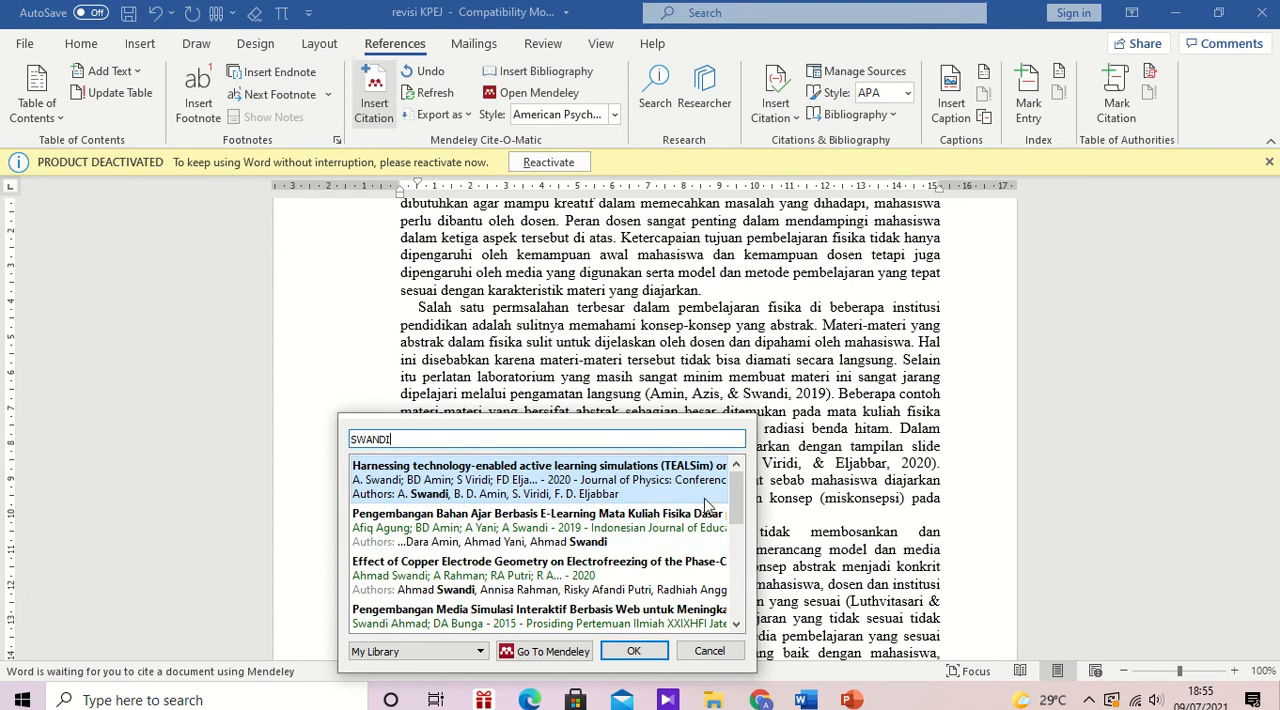
pyautogui.moveTo(737, 498); pyautogui.dragTo(750, 612)
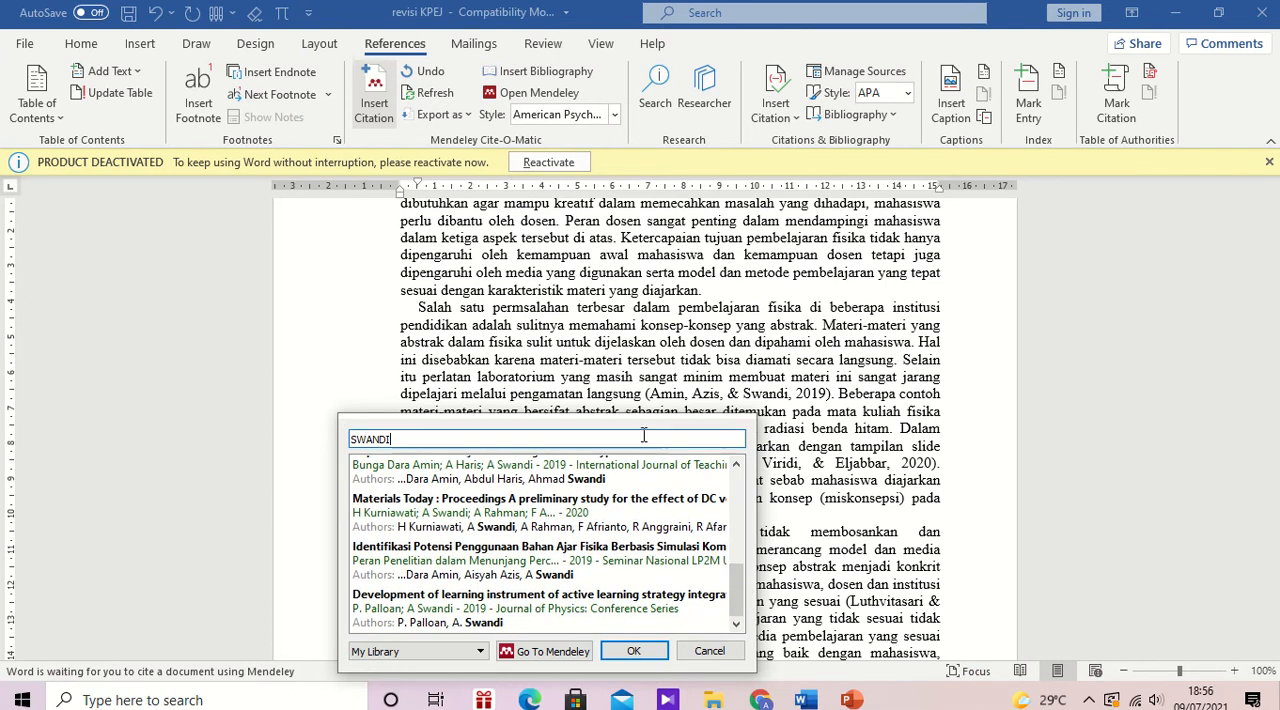
pyautogui.press('Return')
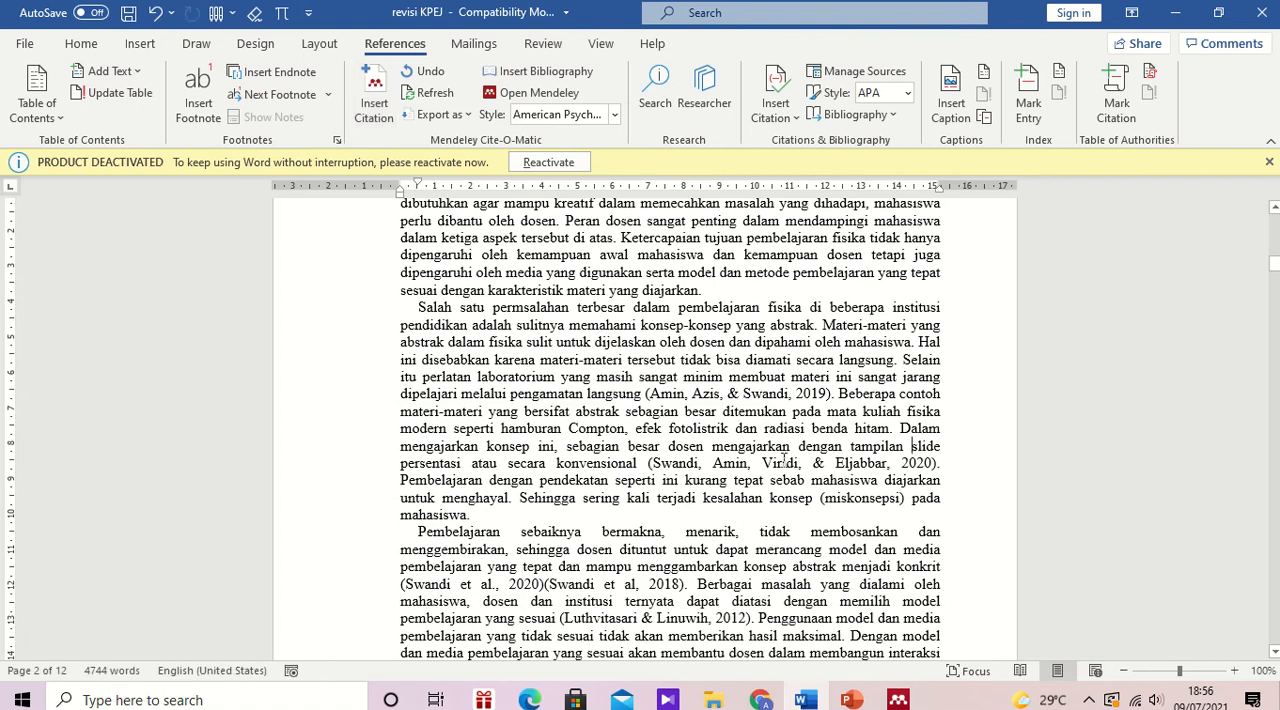
# Step: Delete the 2020 Mendeley citation just inserted before the typed 2018 citation
pyautogui.click(513, 583)
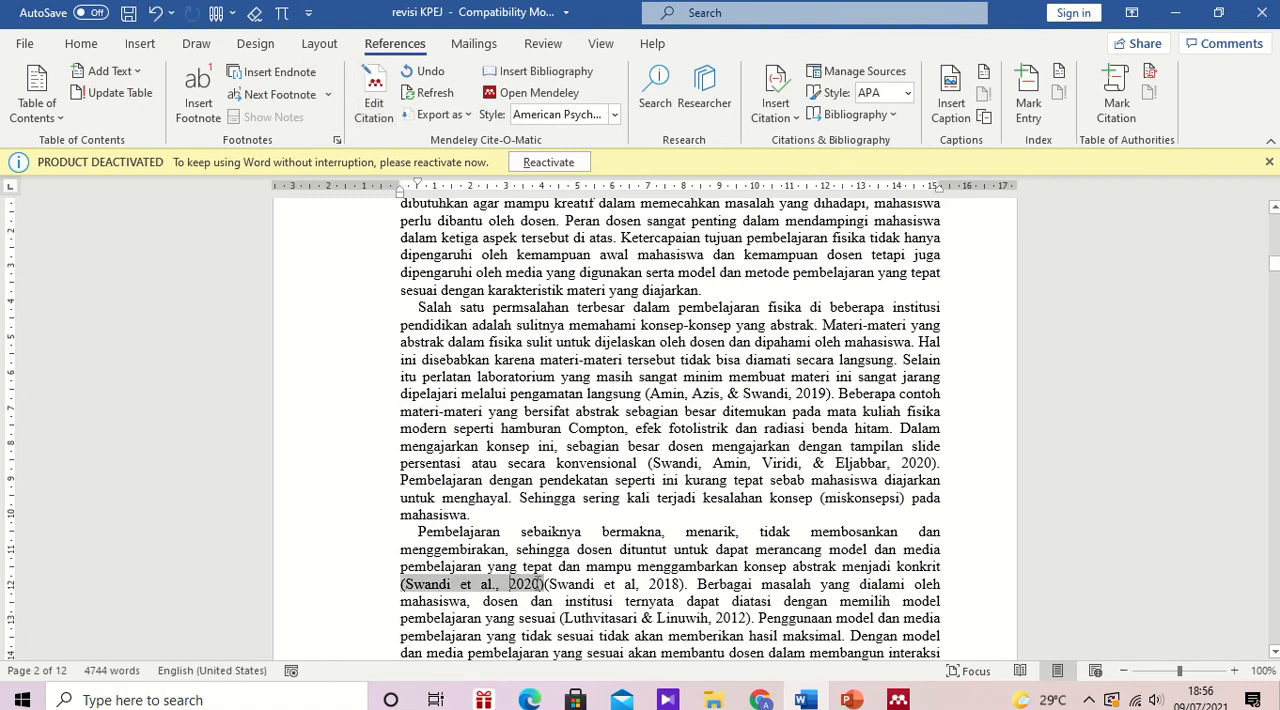
pyautogui.moveTo(524, 590); pyautogui.dragTo(395, 588)
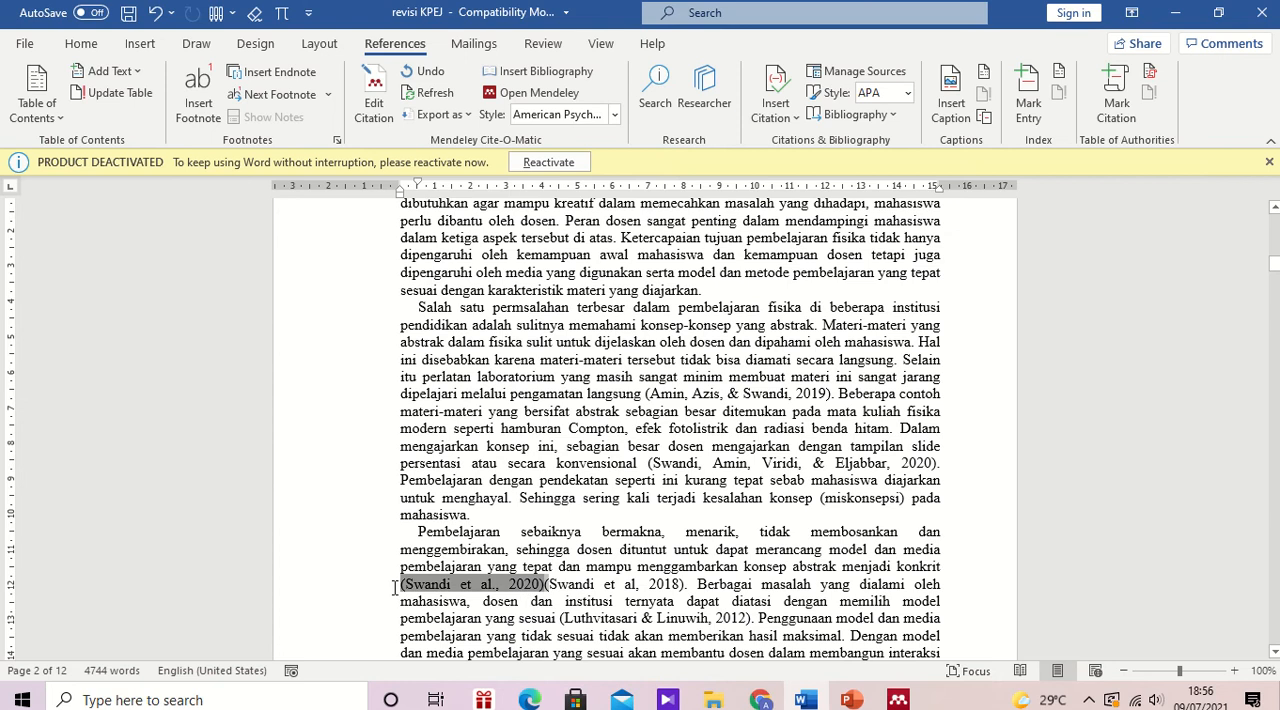
pyautogui.press('BackSpace')
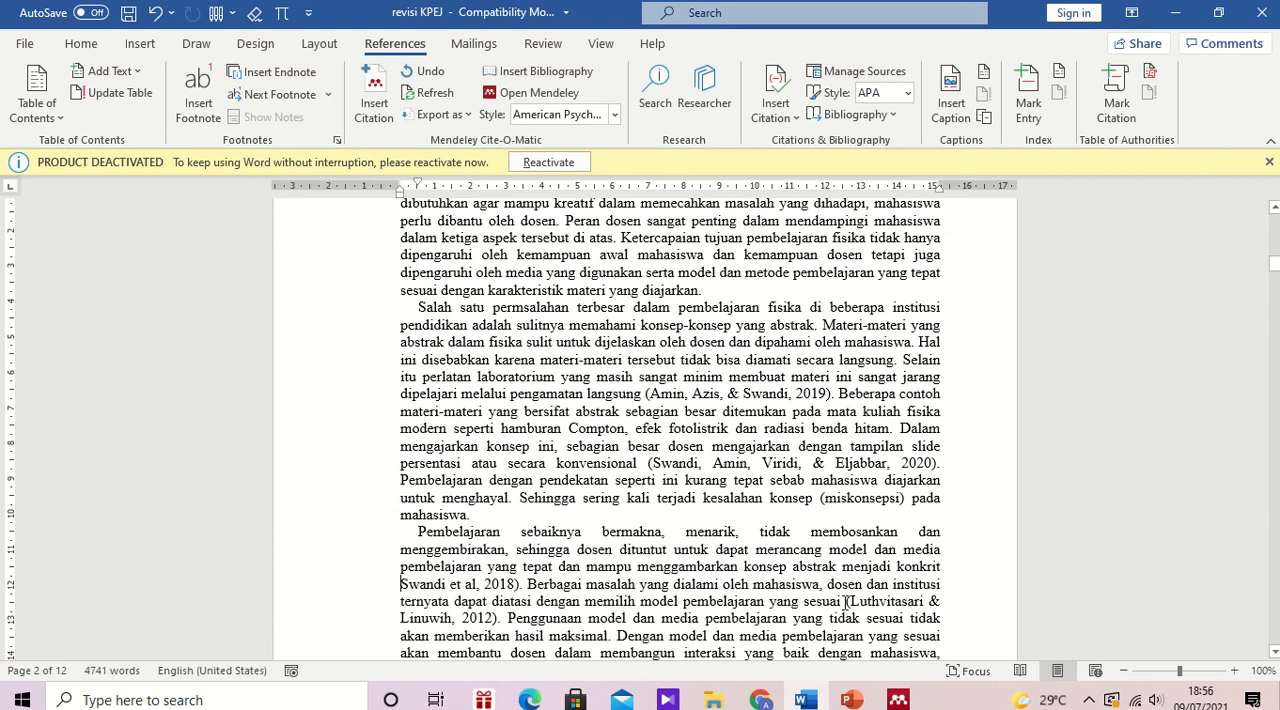
# Step: Search the Mendeley library by each author surname of the typed 2012 citation, for a citation after "model pembelajaran yang sesuai"
pyautogui.click(841, 600)
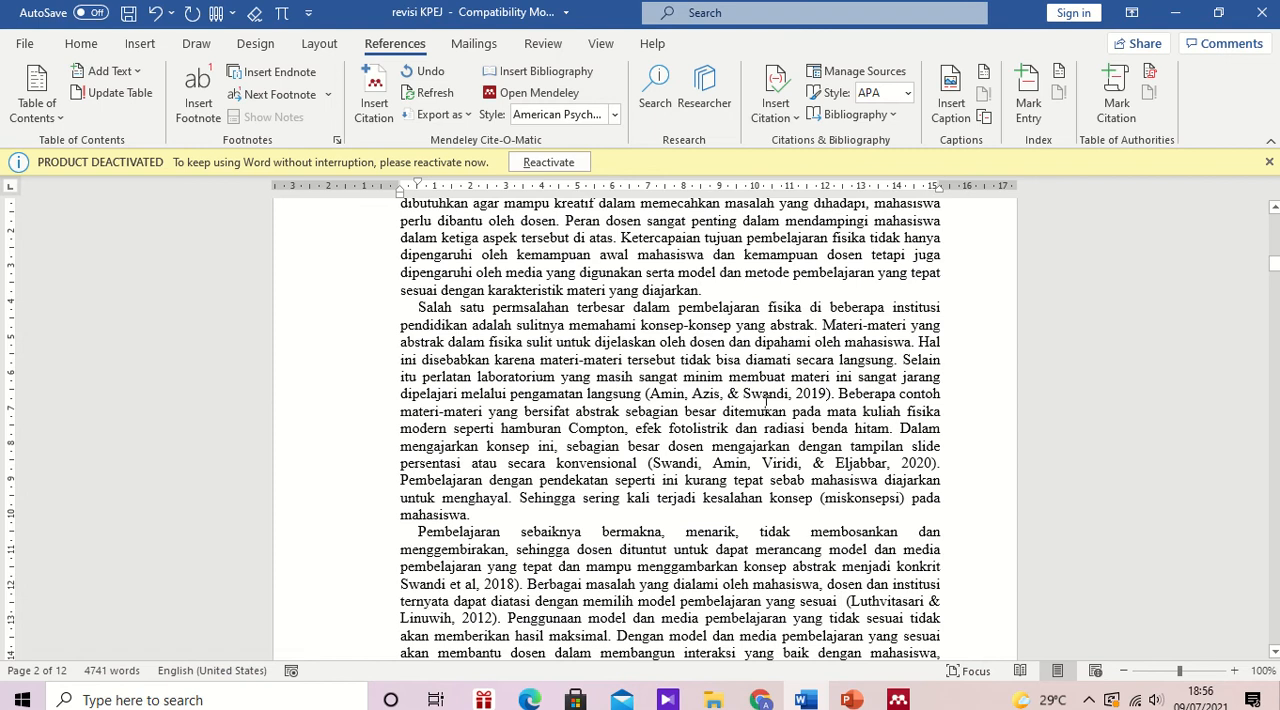
pyautogui.click(394, 94)
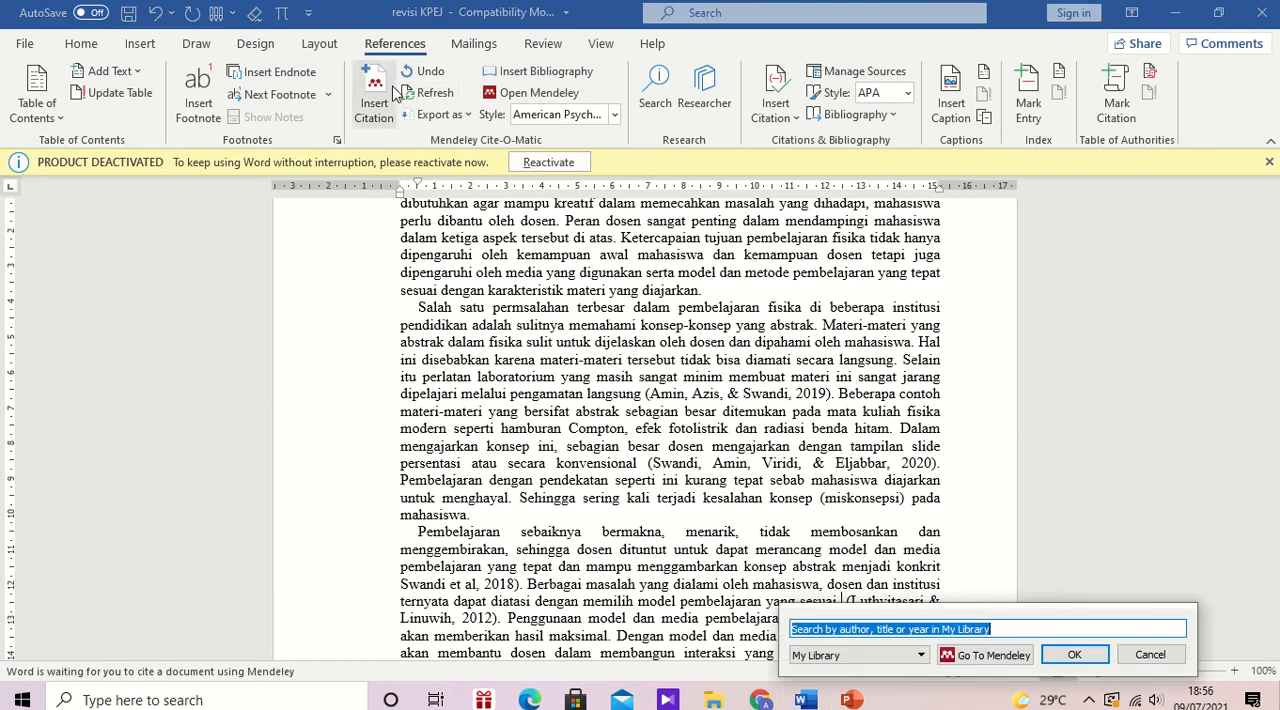
pyautogui.write('LUTH')
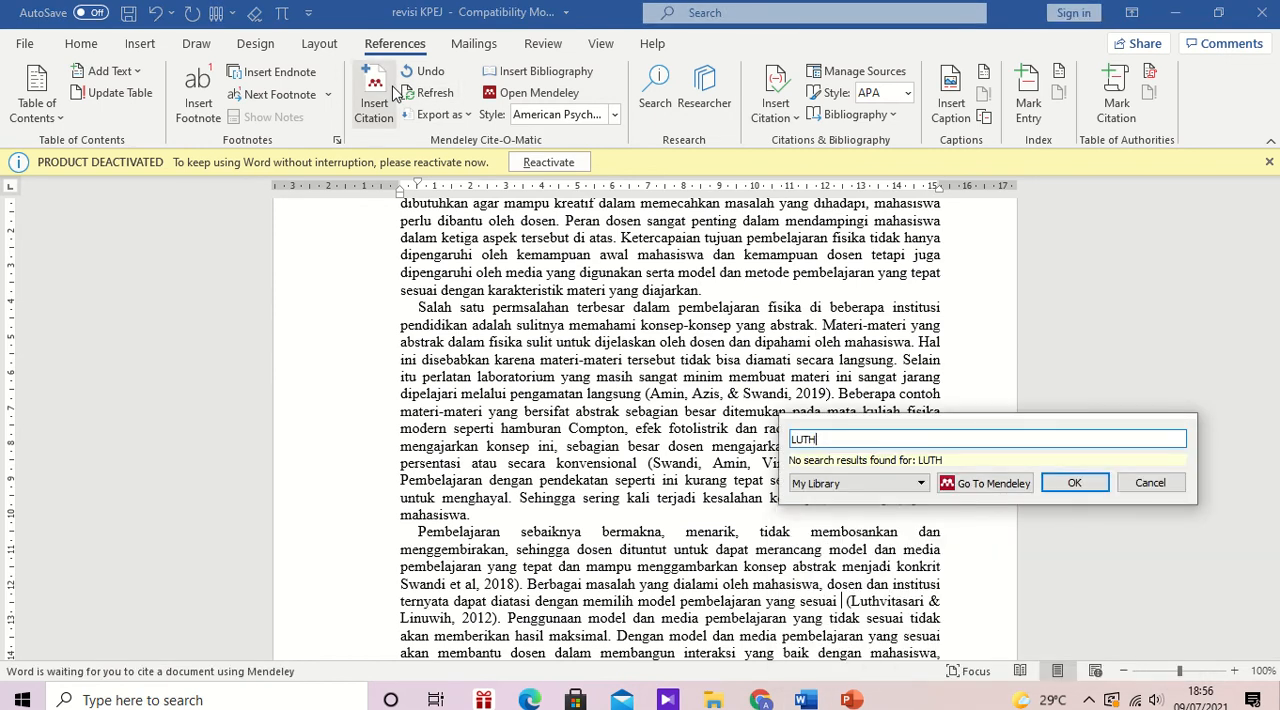
pyautogui.press('BackSpace')
pyautogui.press('BackSpace')
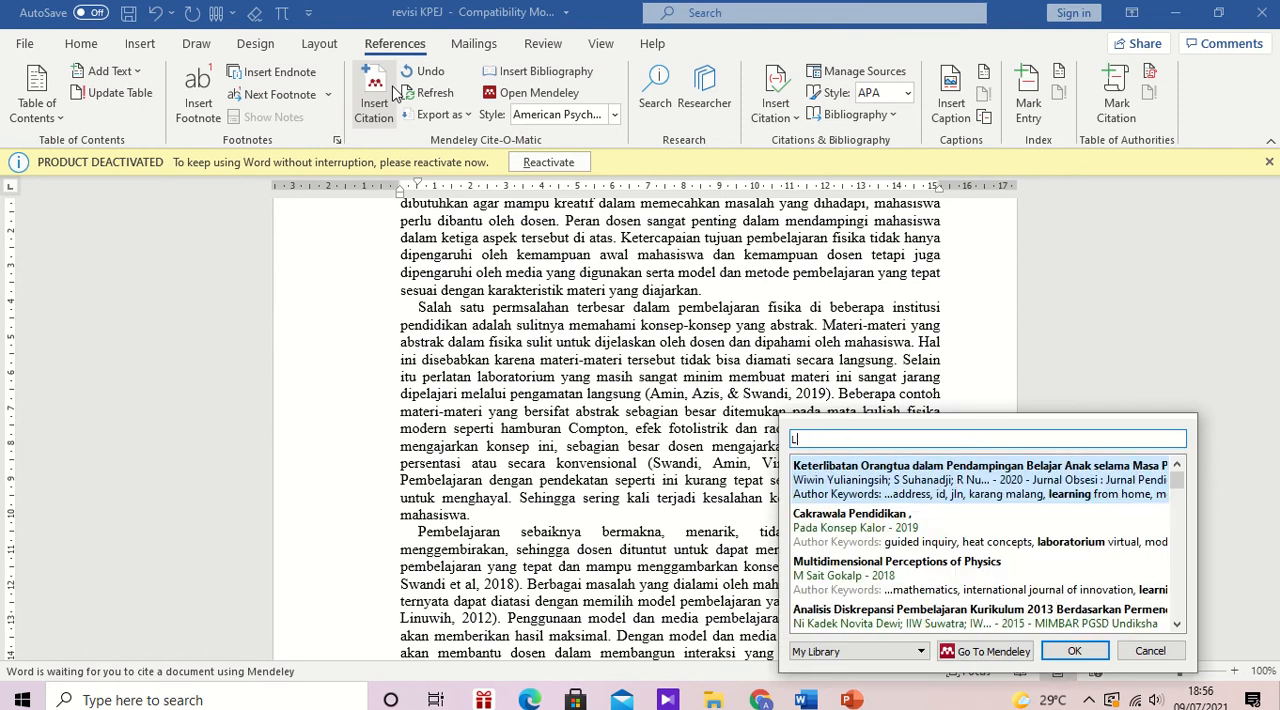
pyautogui.write('I')
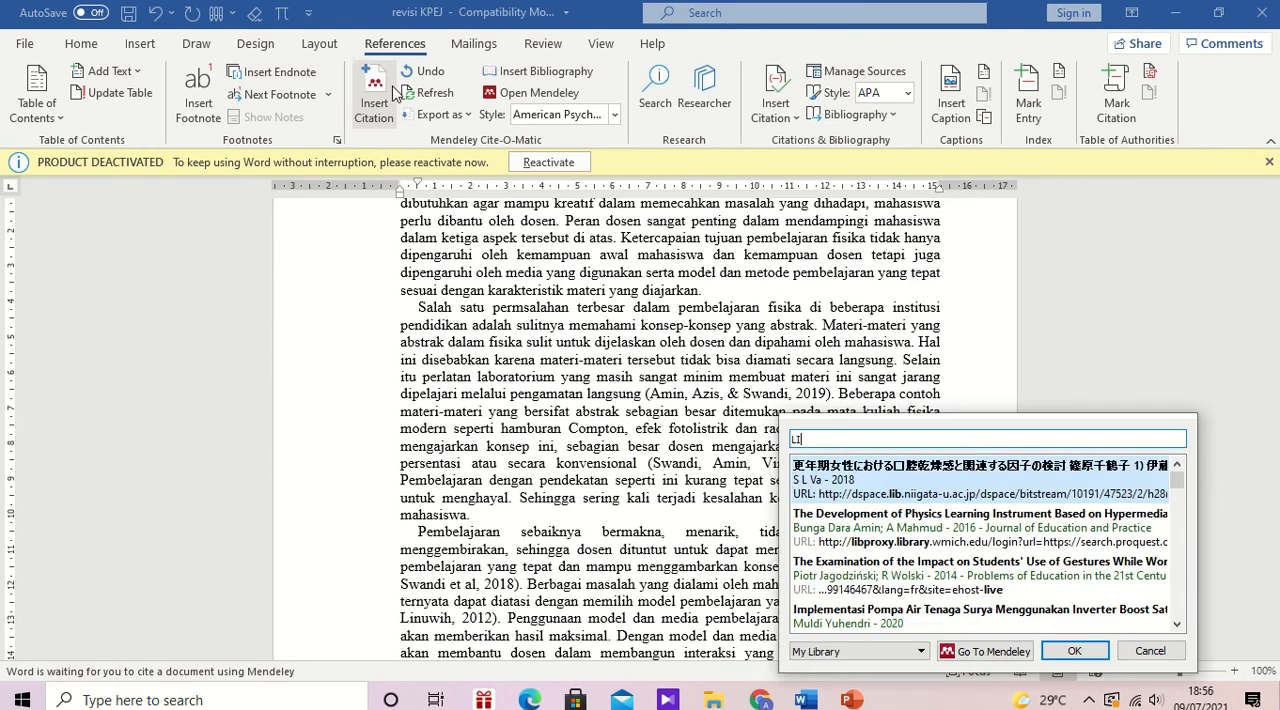
pyautogui.write('NU')
pyautogui.press('BackSpace')
pyautogui.press('BackSpace')
pyautogui.write('nu')
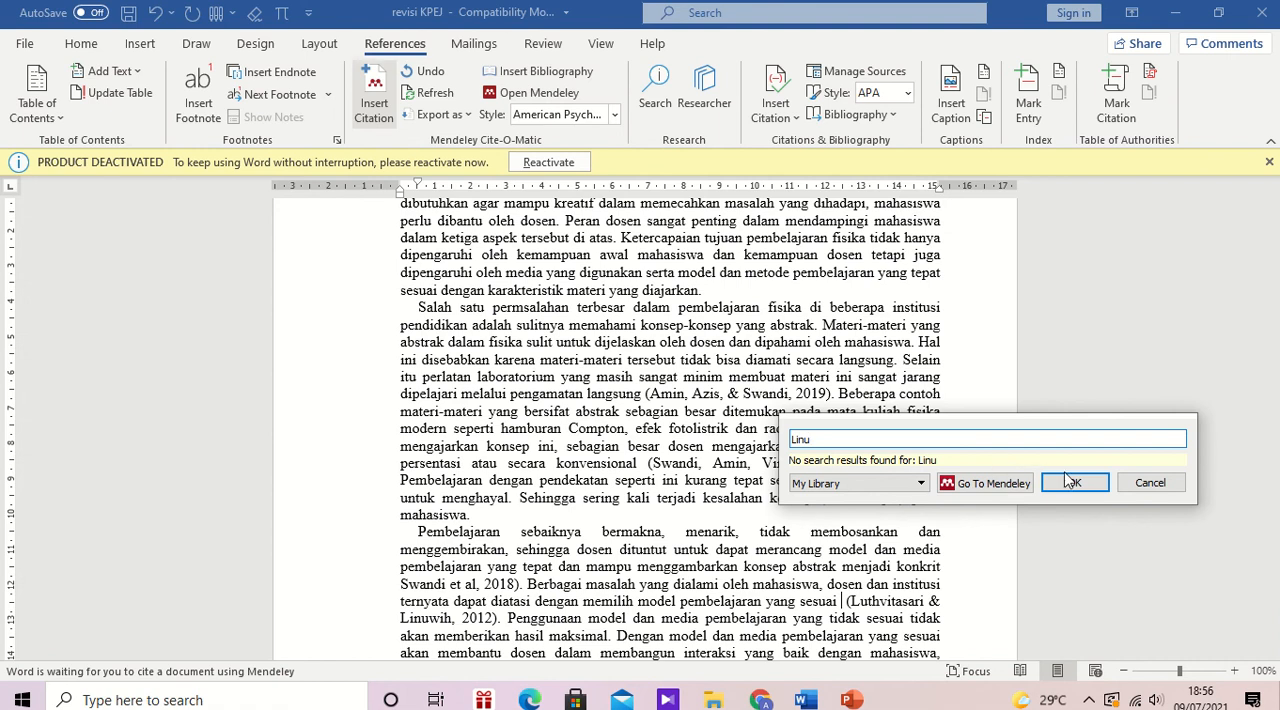
# Step: Switch to Mendeley Desktop and compare the authors on the 2012 "Implementasi Pembelajaran Fisika Berbasis Proyek" PDF with its entry in the PjBL folder
pyautogui.click(1008, 486)
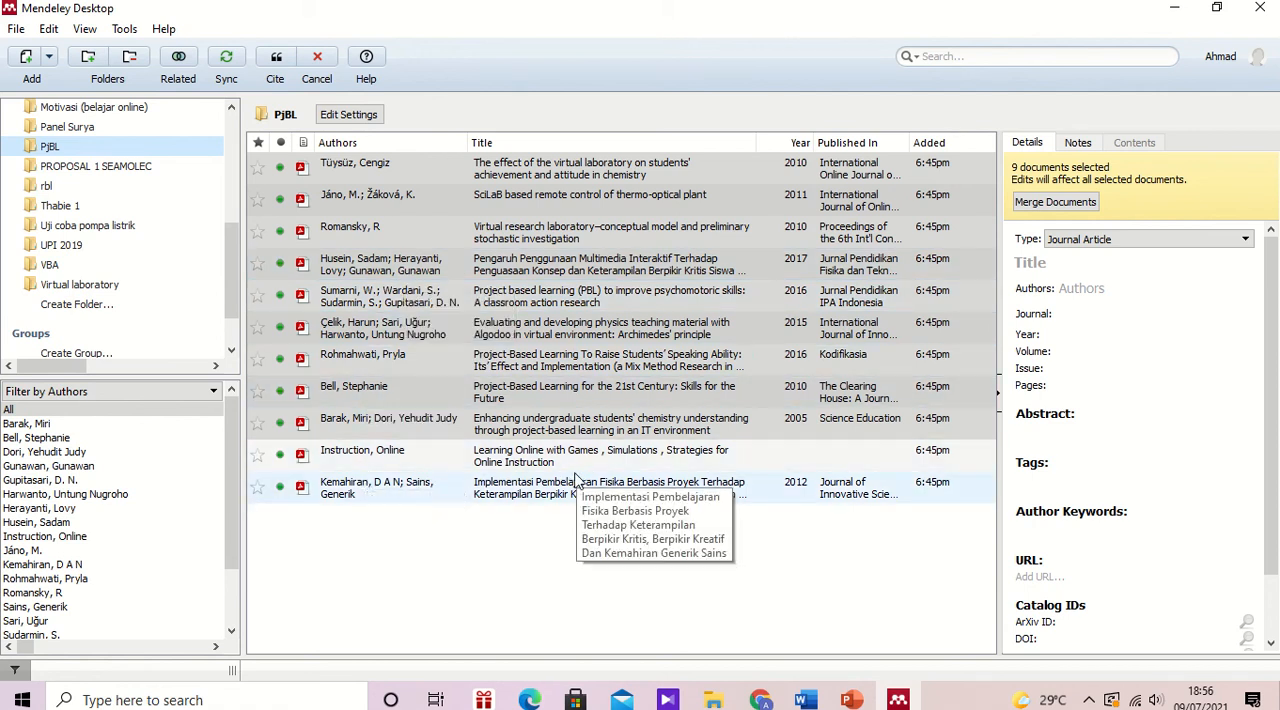
pyautogui.click(509, 490)
pyautogui.doubleClick(509, 490)
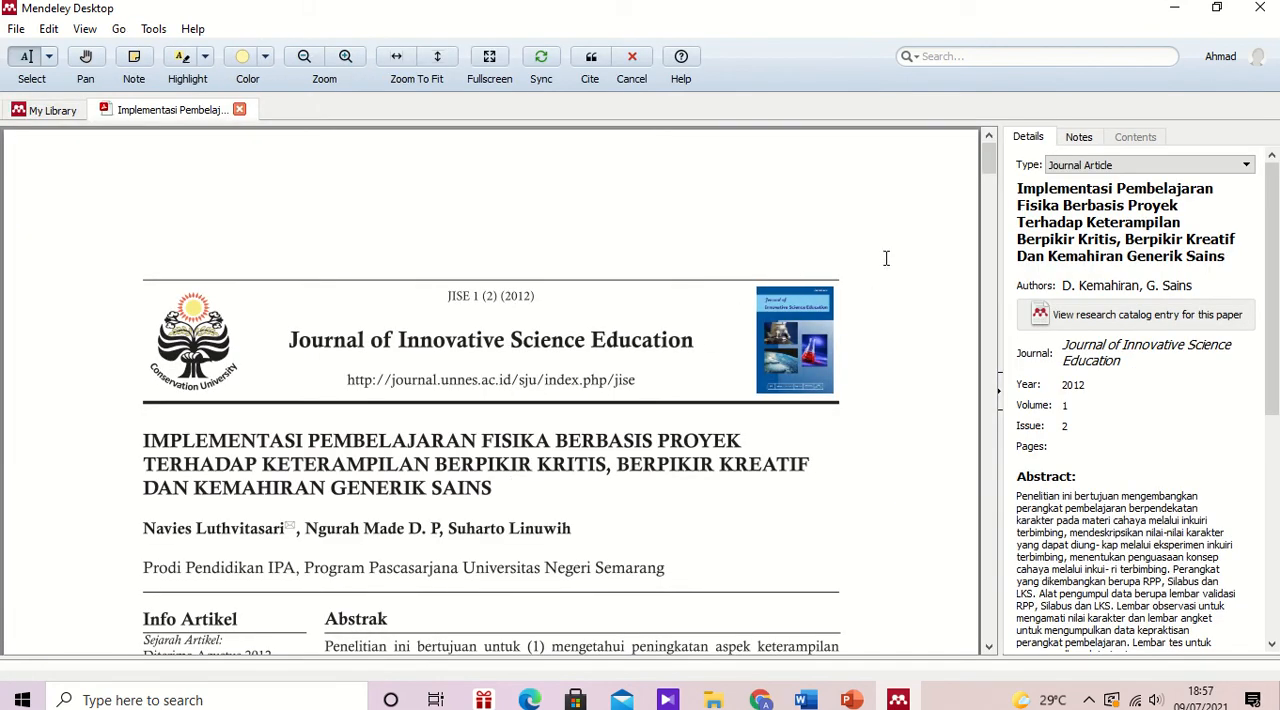
pyautogui.click(45, 110)
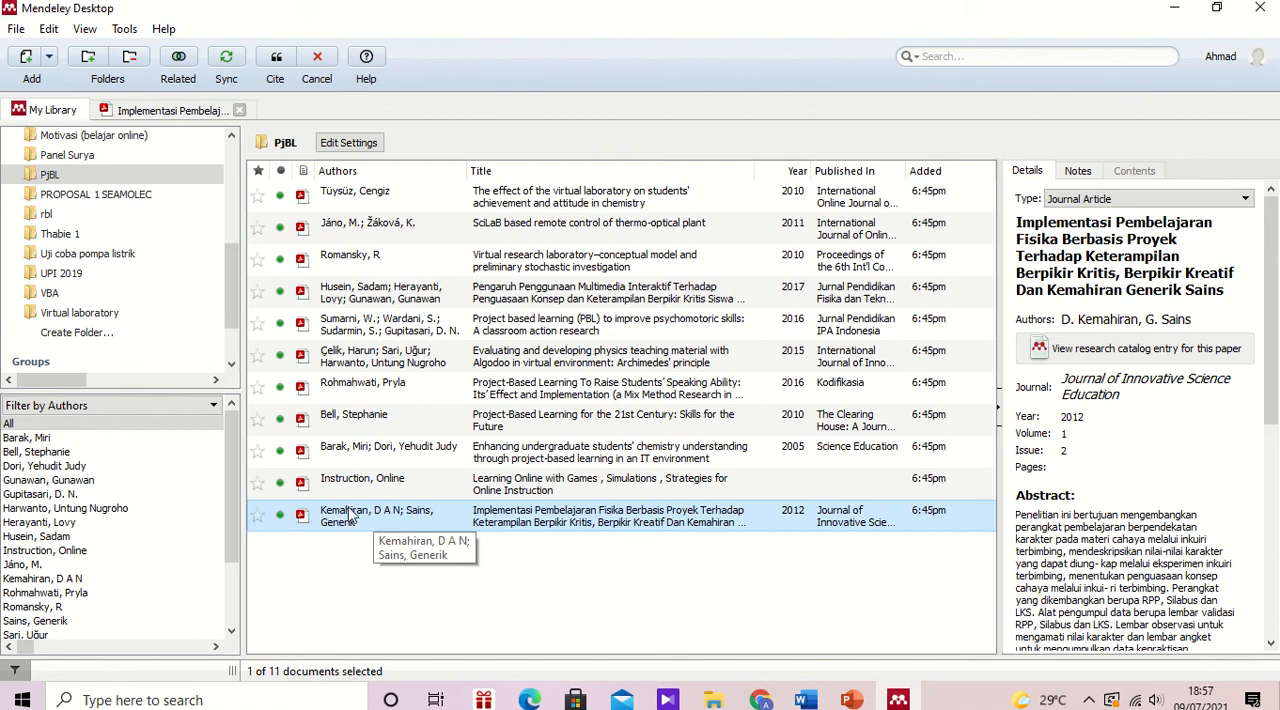
pyautogui.click(176, 112)
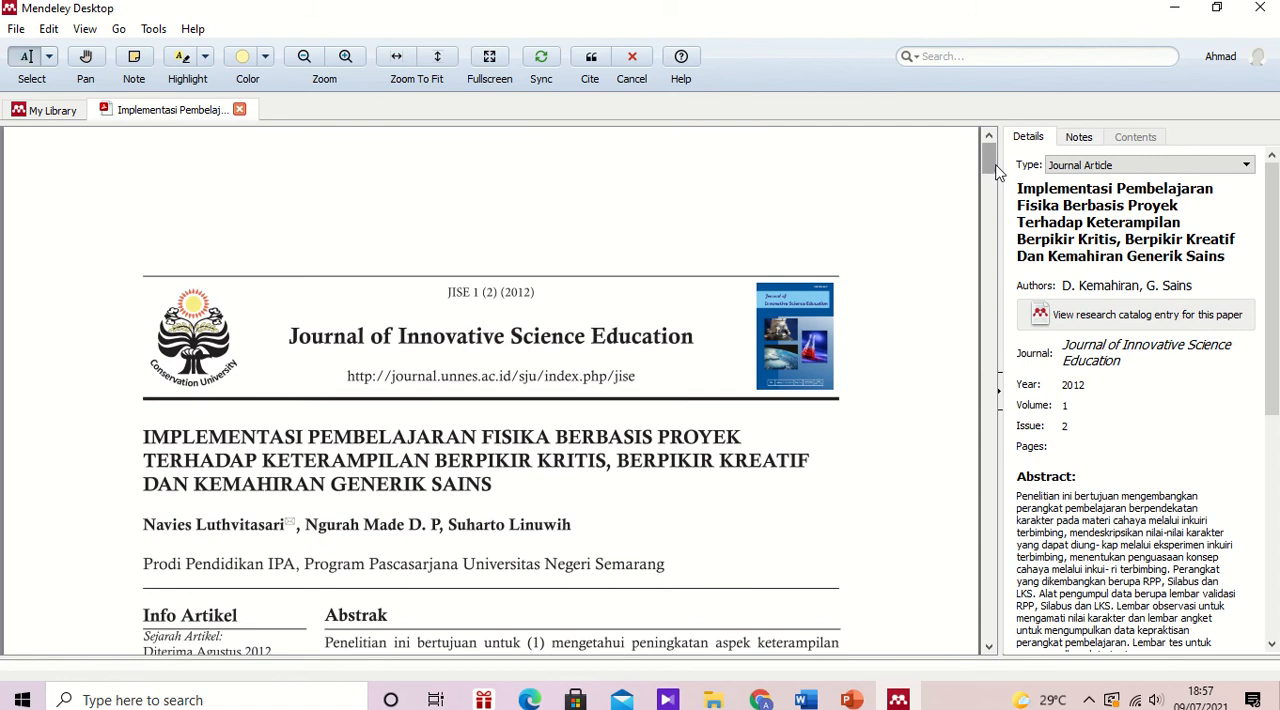
pyautogui.moveTo(995, 172)
pyautogui.mouseDown()
pyautogui.moveTo(995, 198)
pyautogui.moveTo(995, 177)
pyautogui.mouseUp()
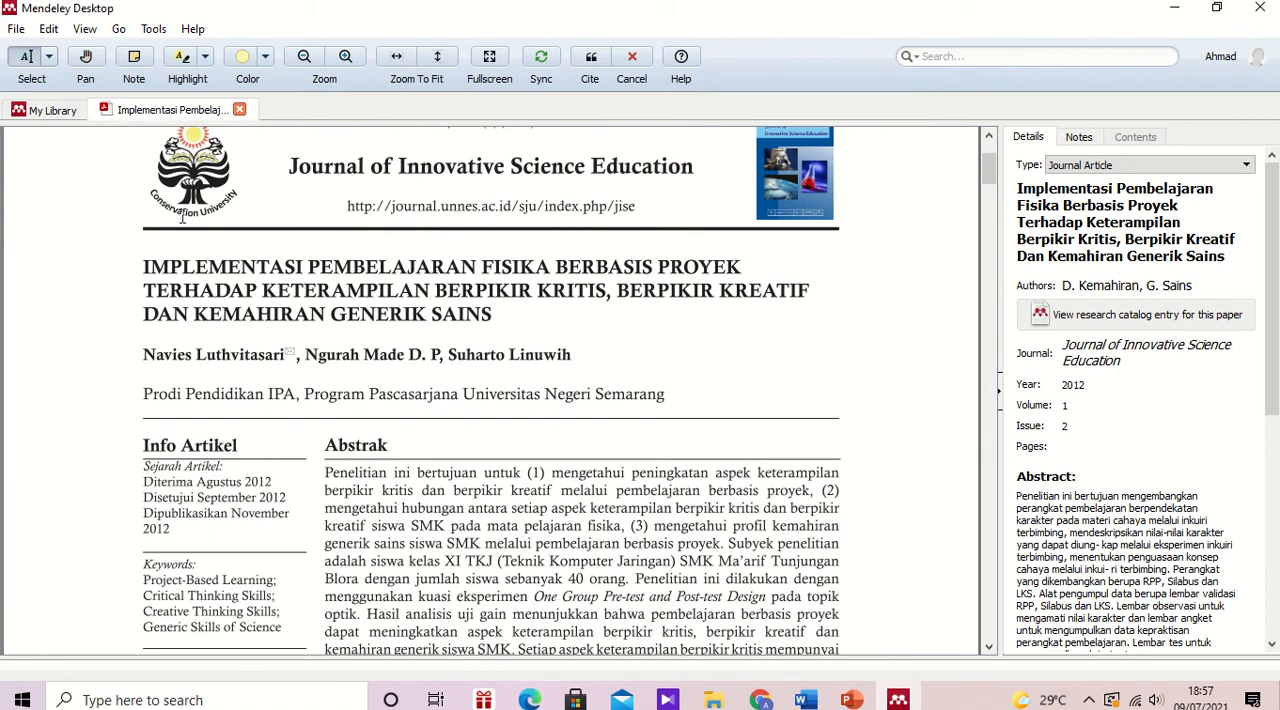
pyautogui.click(52, 110)
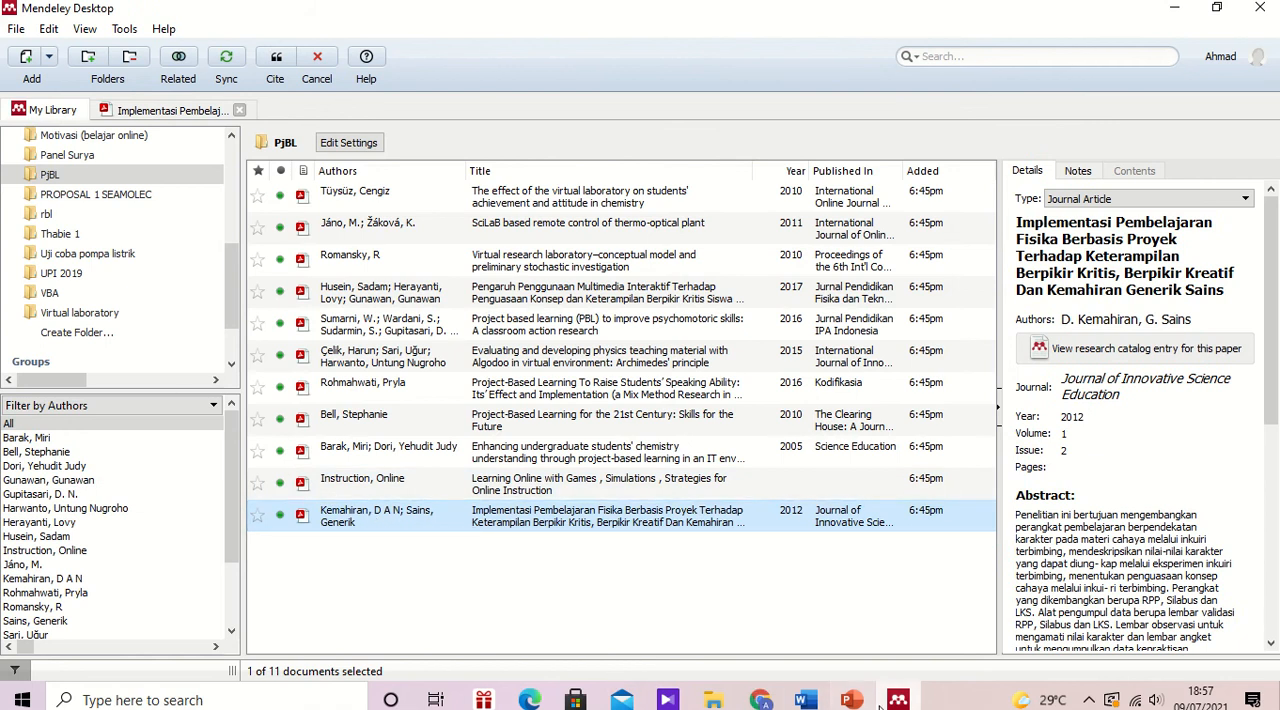
# Step: Switch back to Word and cite the 2012 "Implementasi Pembelajaran Fisika Berbasis Proyek" reference after "yang sesuai", searching for "kemahira"
pyautogui.click(808, 700)
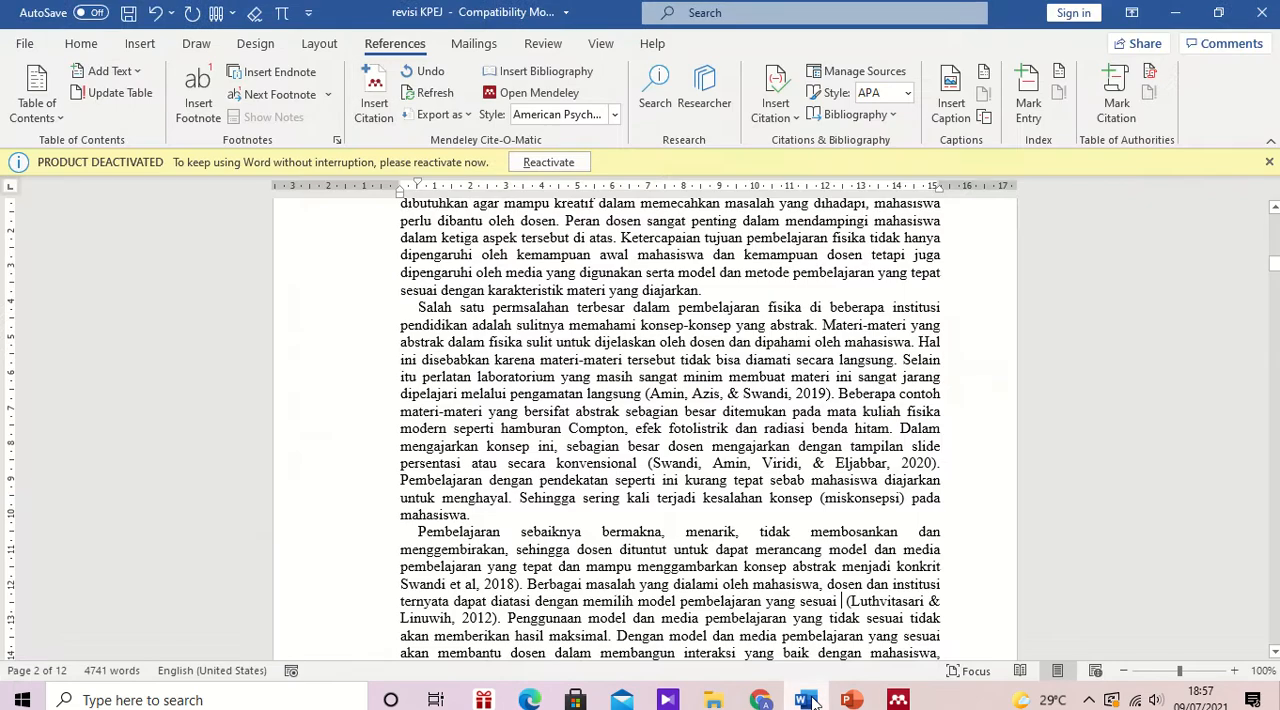
pyautogui.click(814, 703)
pyautogui.click(816, 703)
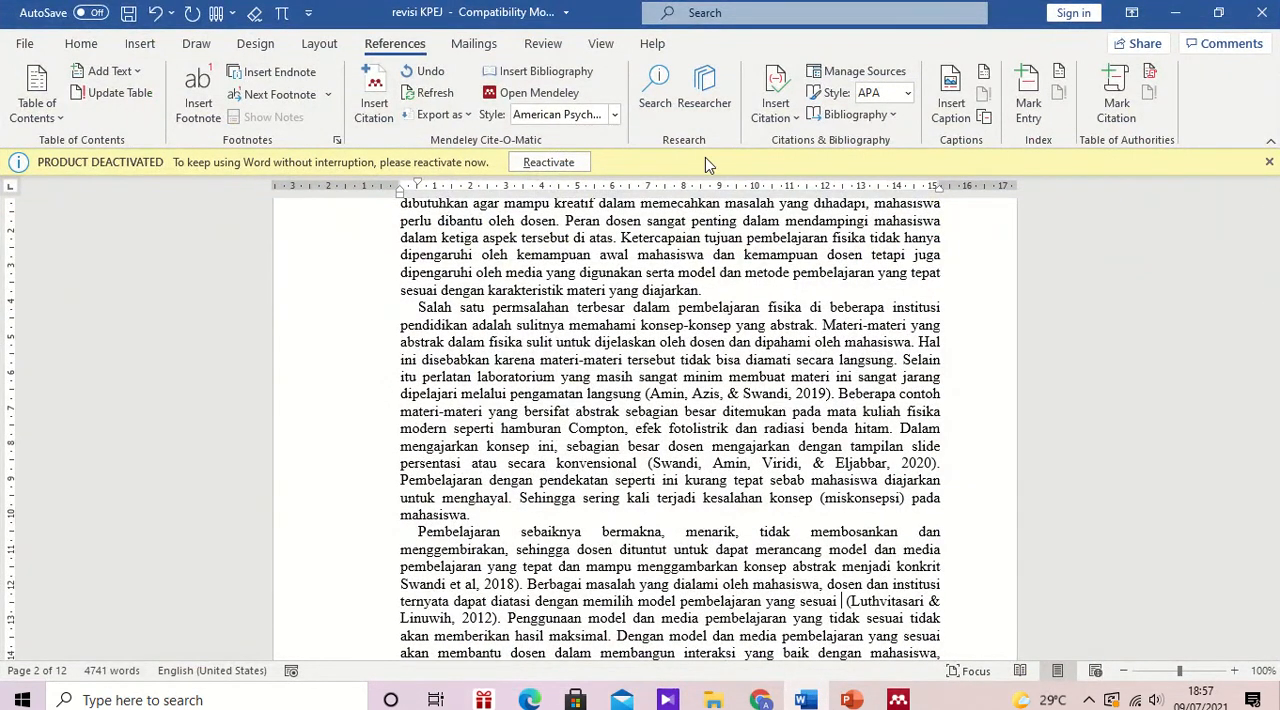
pyautogui.click(372, 105)
pyautogui.write('kemahira')
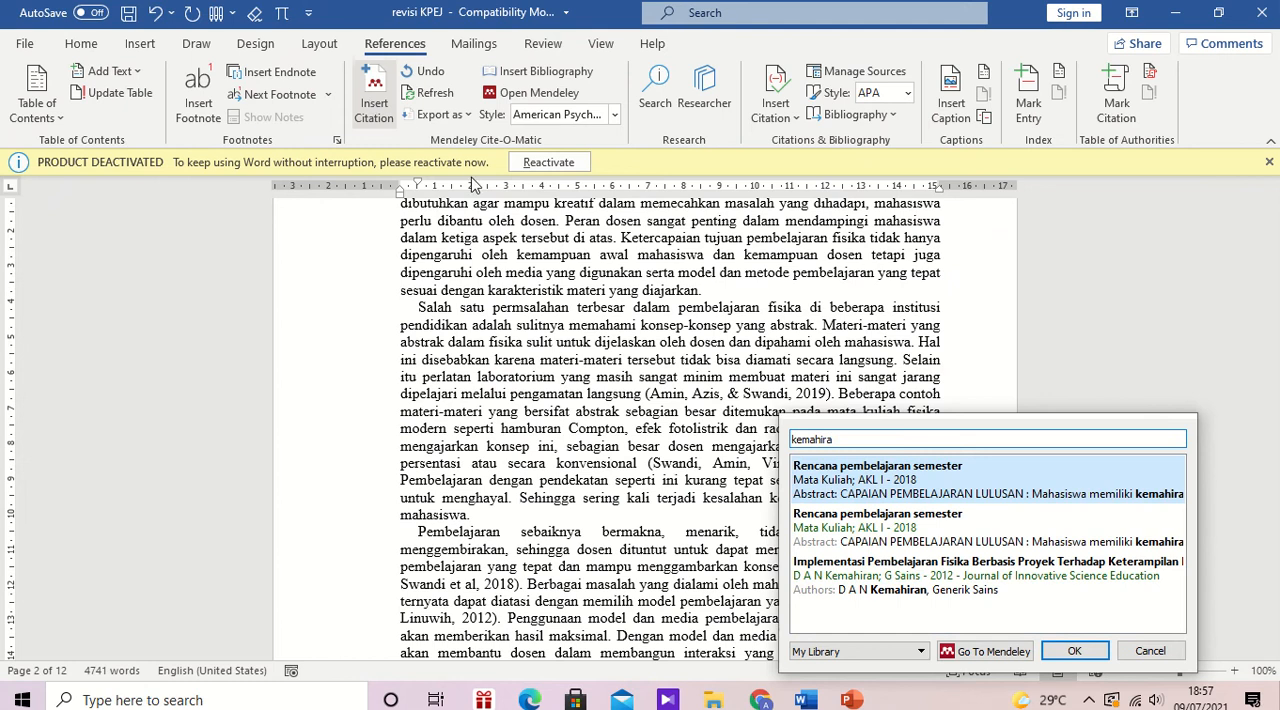
pyautogui.click(924, 583)
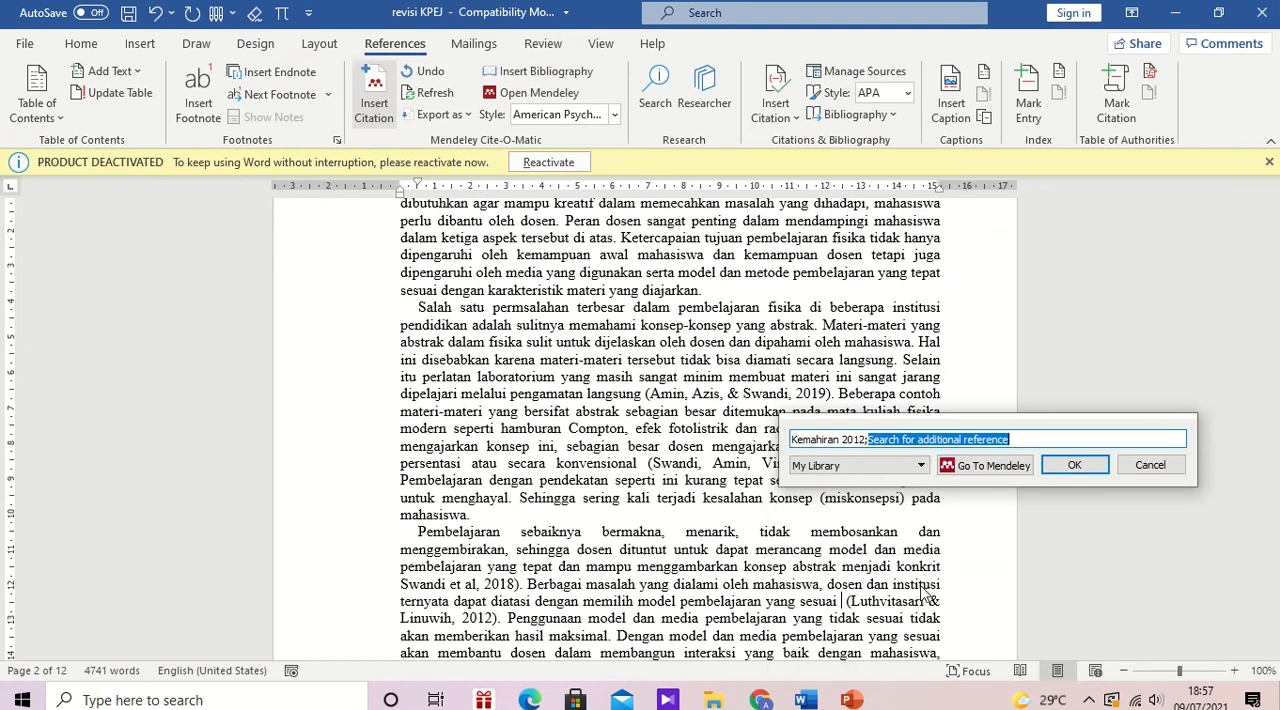
pyautogui.click(1078, 467)
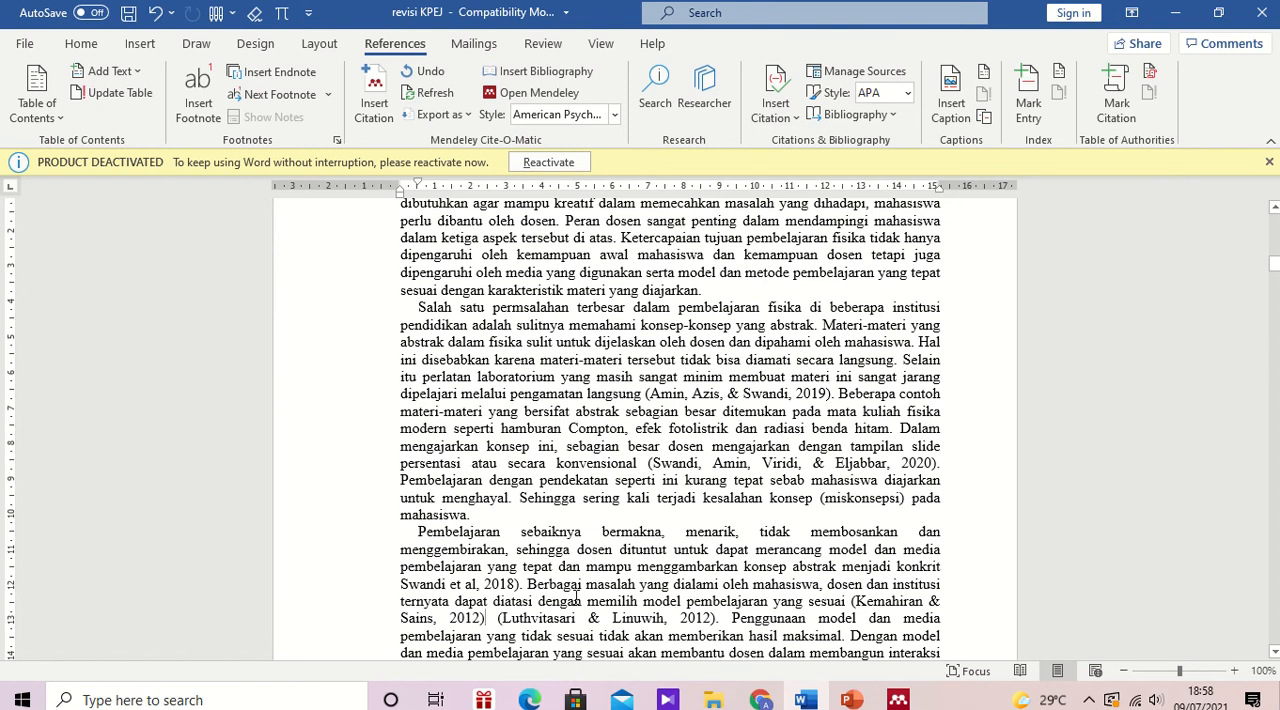
# Step: Replace the first author in the new 2012 Mendeley citation with the first surname from the typed citation beside it
pyautogui.click(918, 598)
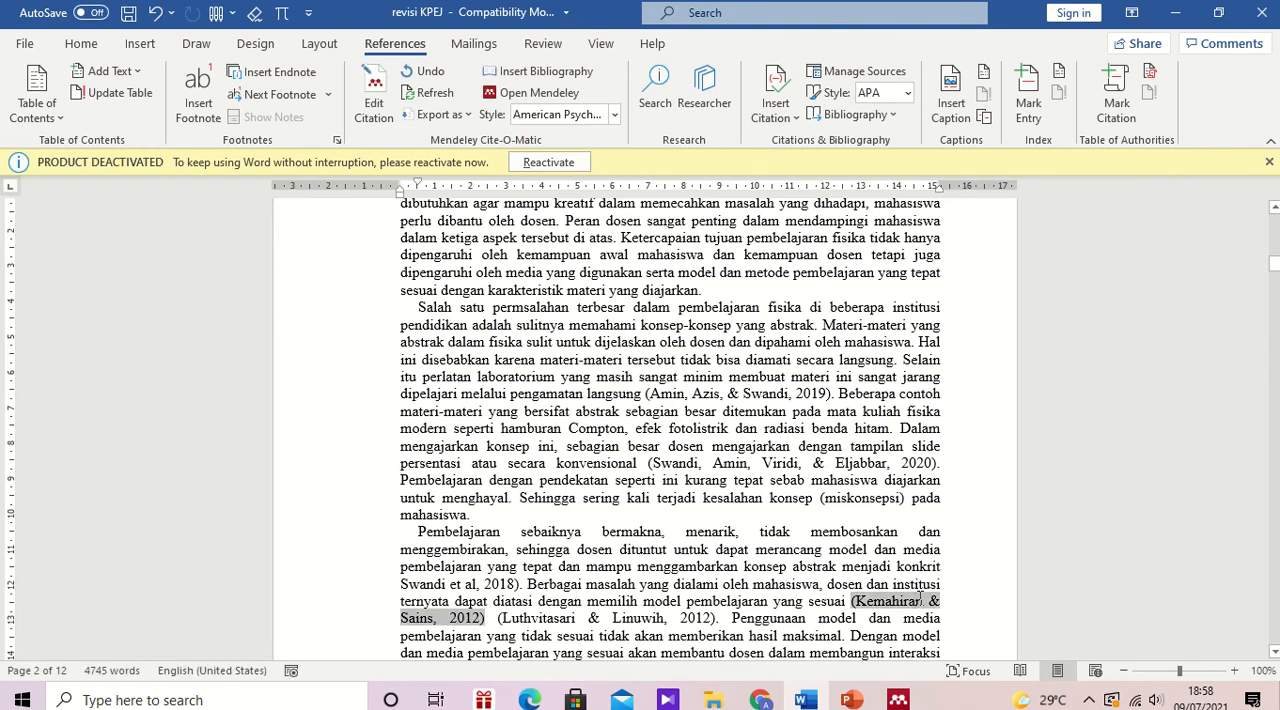
pyautogui.press('BackSpace')
pyautogui.press('BackSpace')
pyautogui.press('BackSpace')
pyautogui.press('BackSpace')
pyautogui.press('BackSpace')
pyautogui.press('BackSpace')
pyautogui.press('BackSpace')
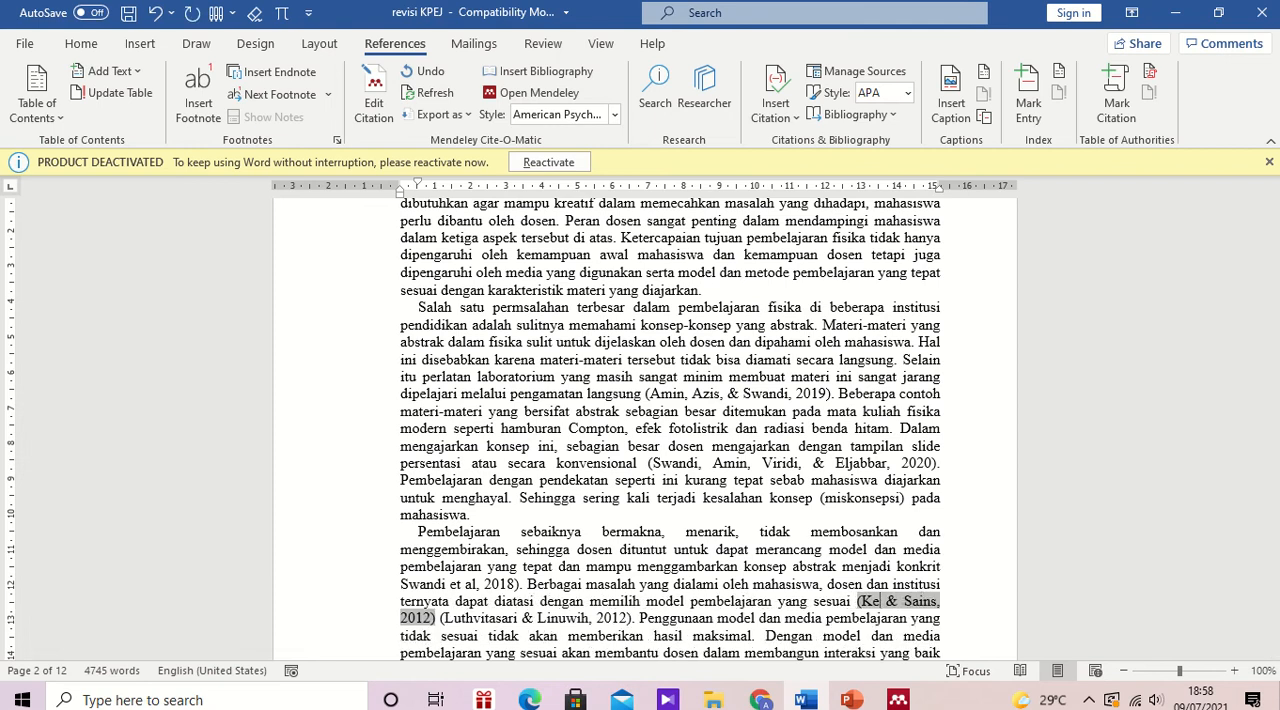
pyautogui.press('BackSpace')
pyautogui.press('BackSpace')
pyautogui.write('Lut')
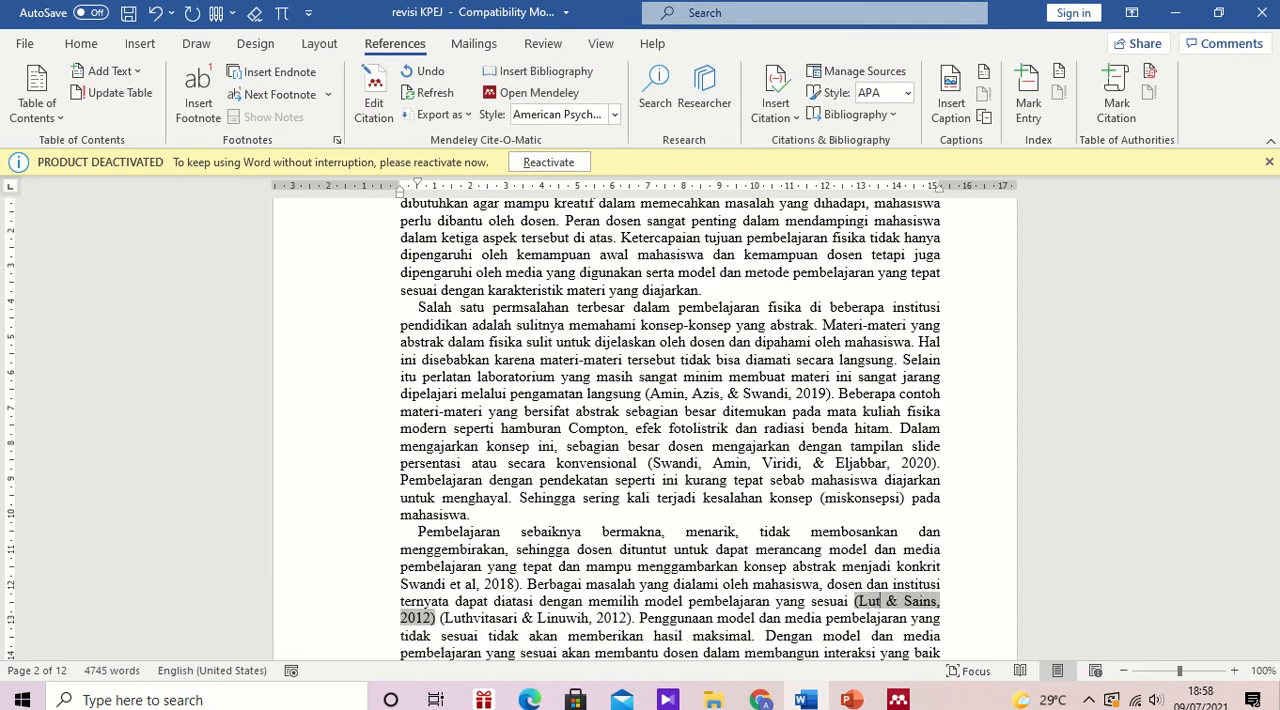
pyautogui.write('h')
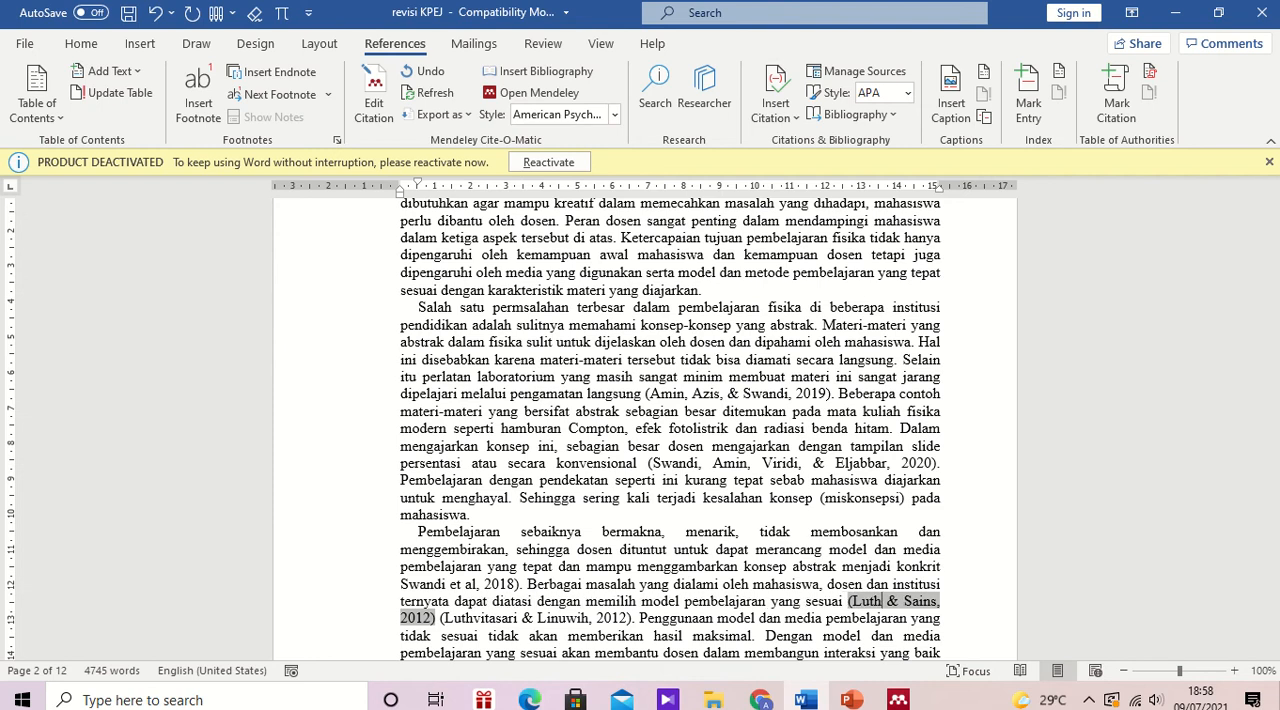
pyautogui.write('vi')
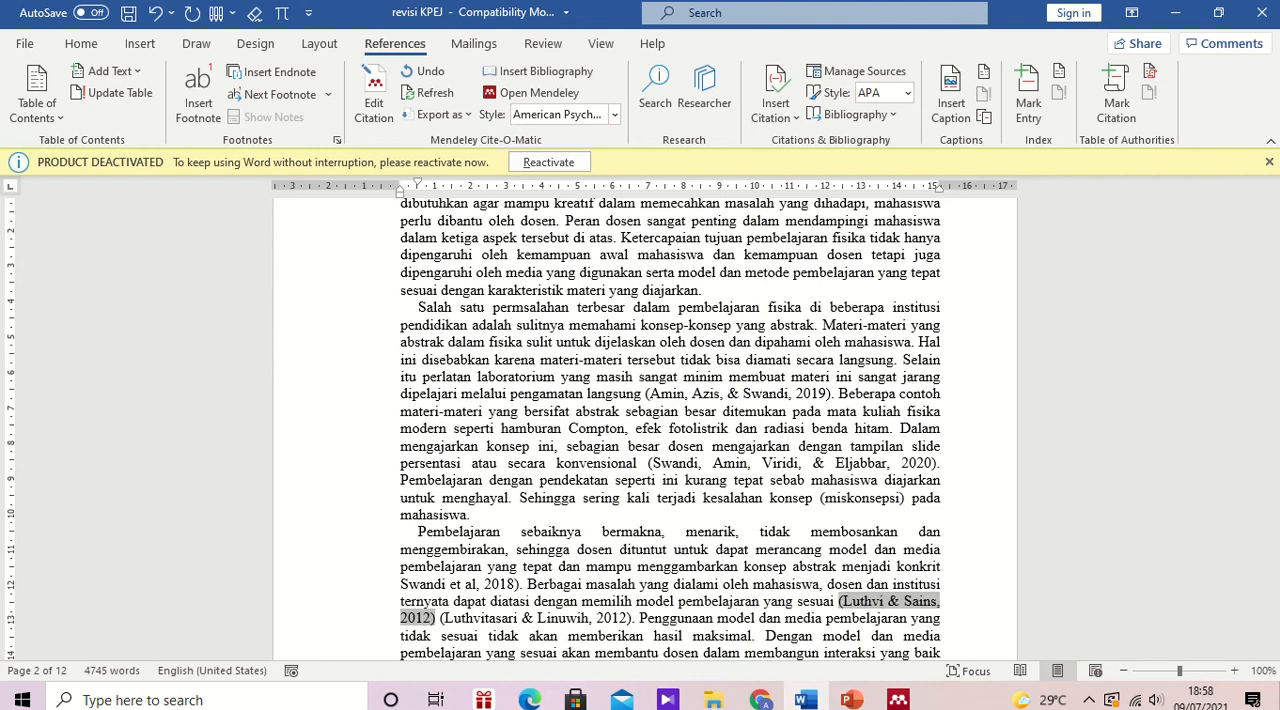
pyautogui.write('tasari')
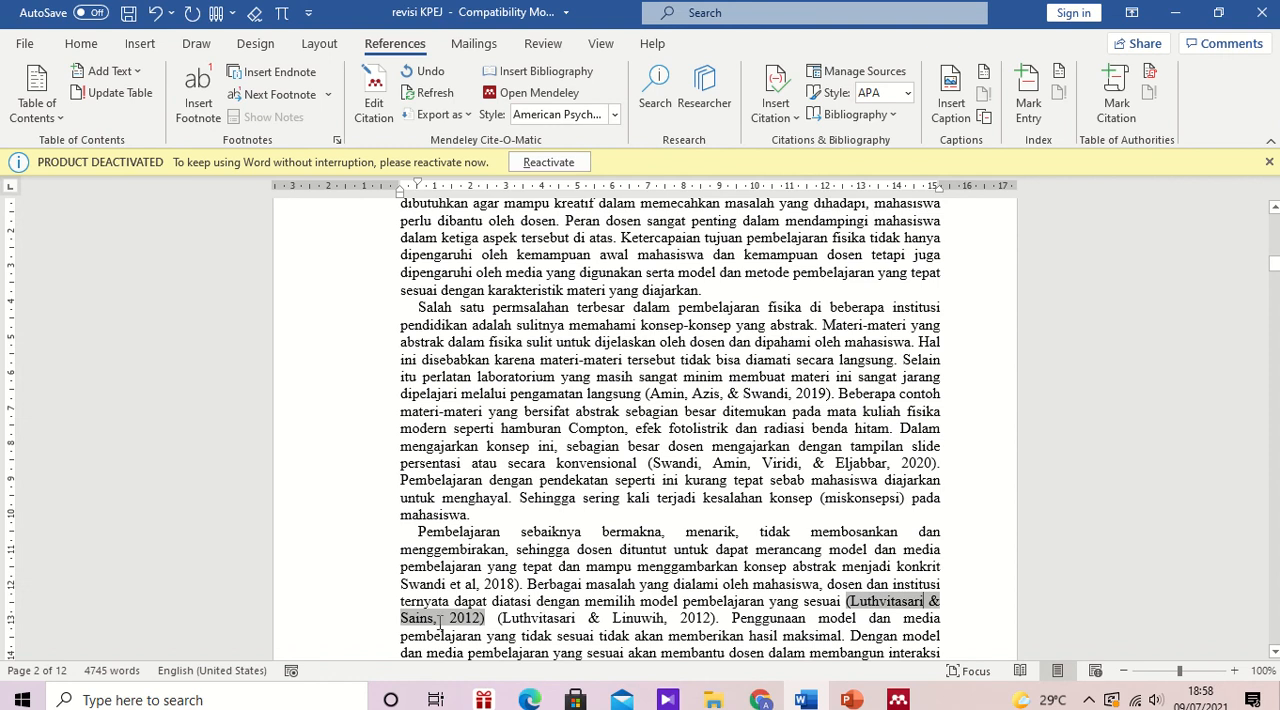
# Step: Replace the second author in the 2012 Mendeley citation with the typed citation's second surname, and keep the manual edit
pyautogui.press('BackSpace')
pyautogui.press('BackSpace')
pyautogui.press('BackSpace')
pyautogui.press('BackSpace')
pyautogui.press('BackSpace')
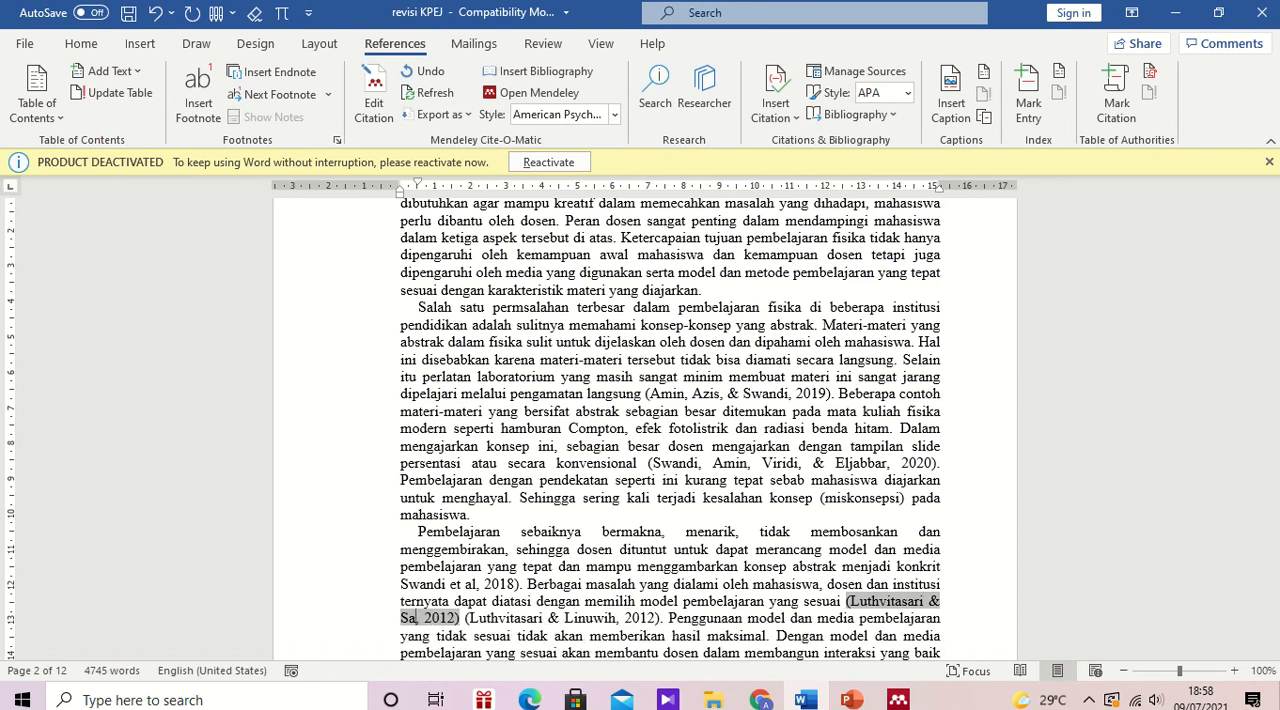
pyautogui.write('Linuith')
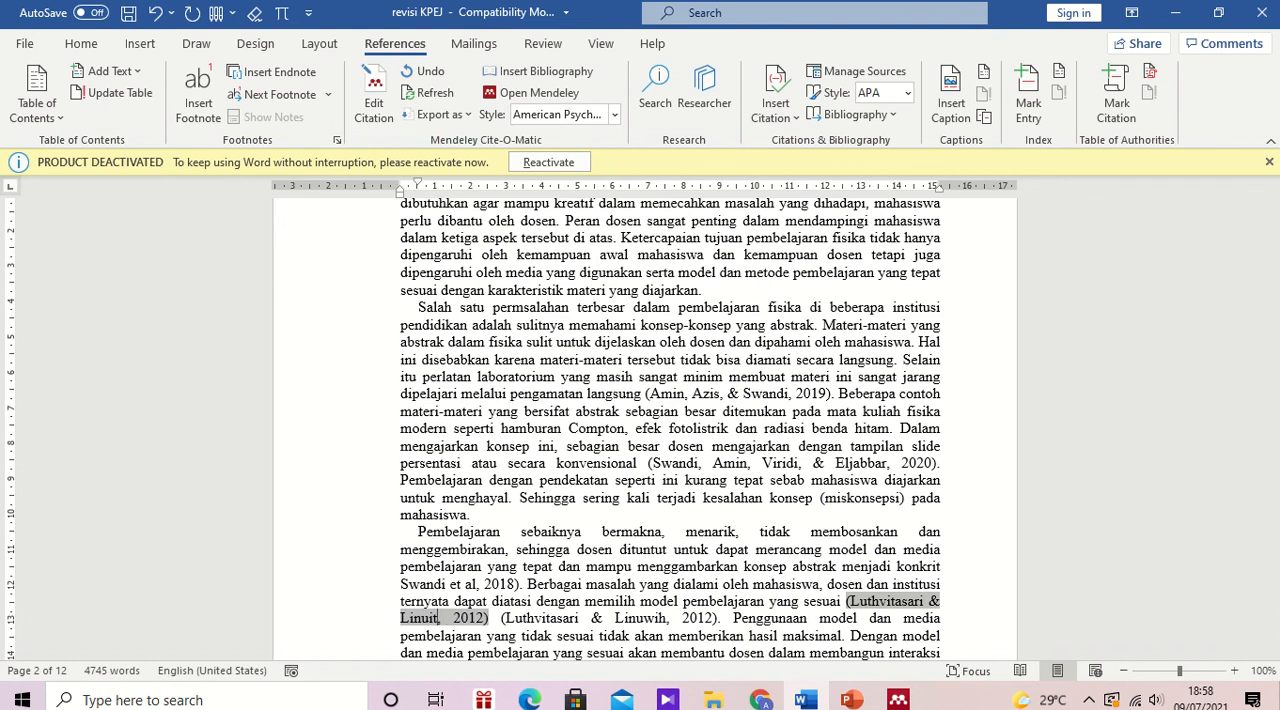
pyautogui.press('BackSpace')
pyautogui.press('BackSpace')
pyautogui.press('BackSpace')
pyautogui.write('wih')
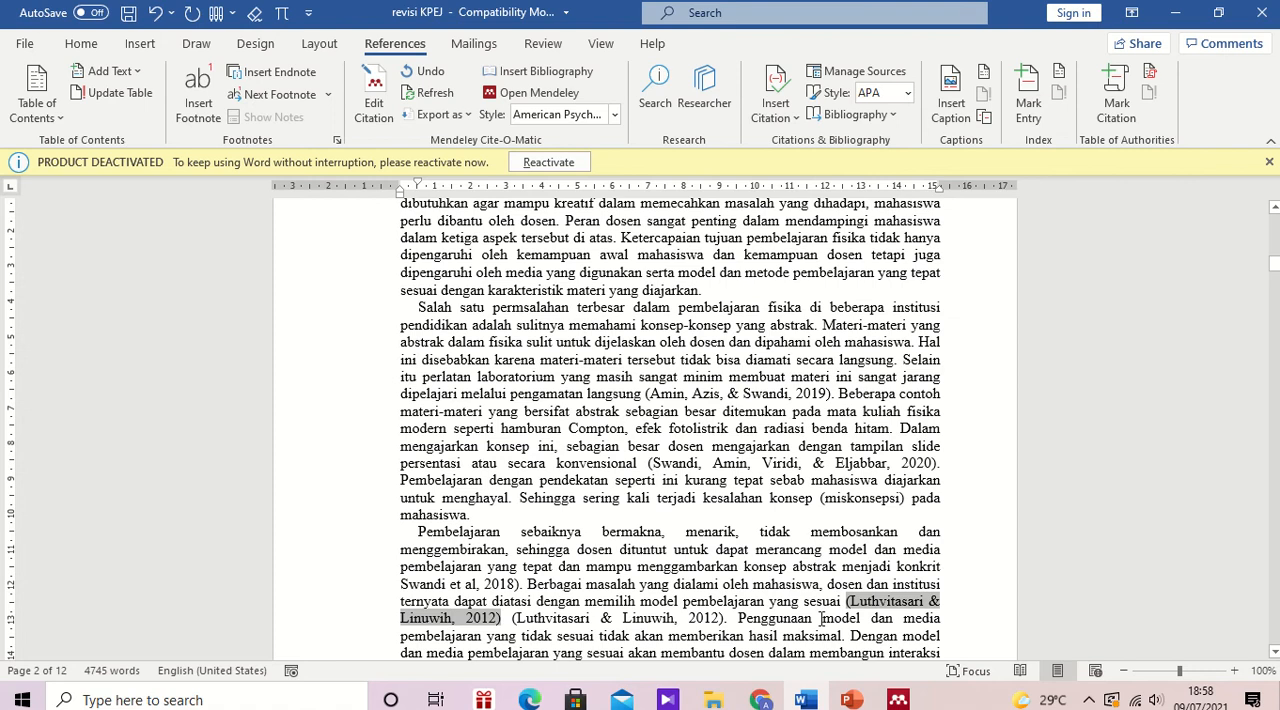
pyautogui.click(786, 636)
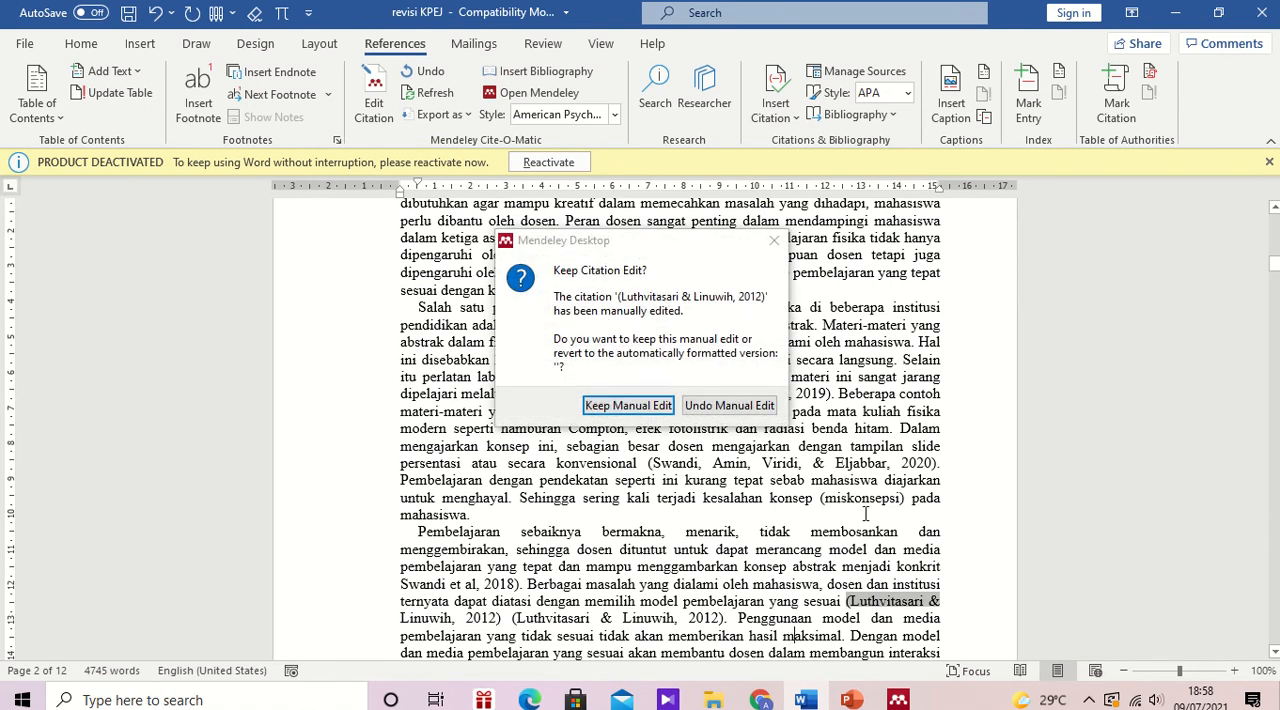
pyautogui.click(628, 405)
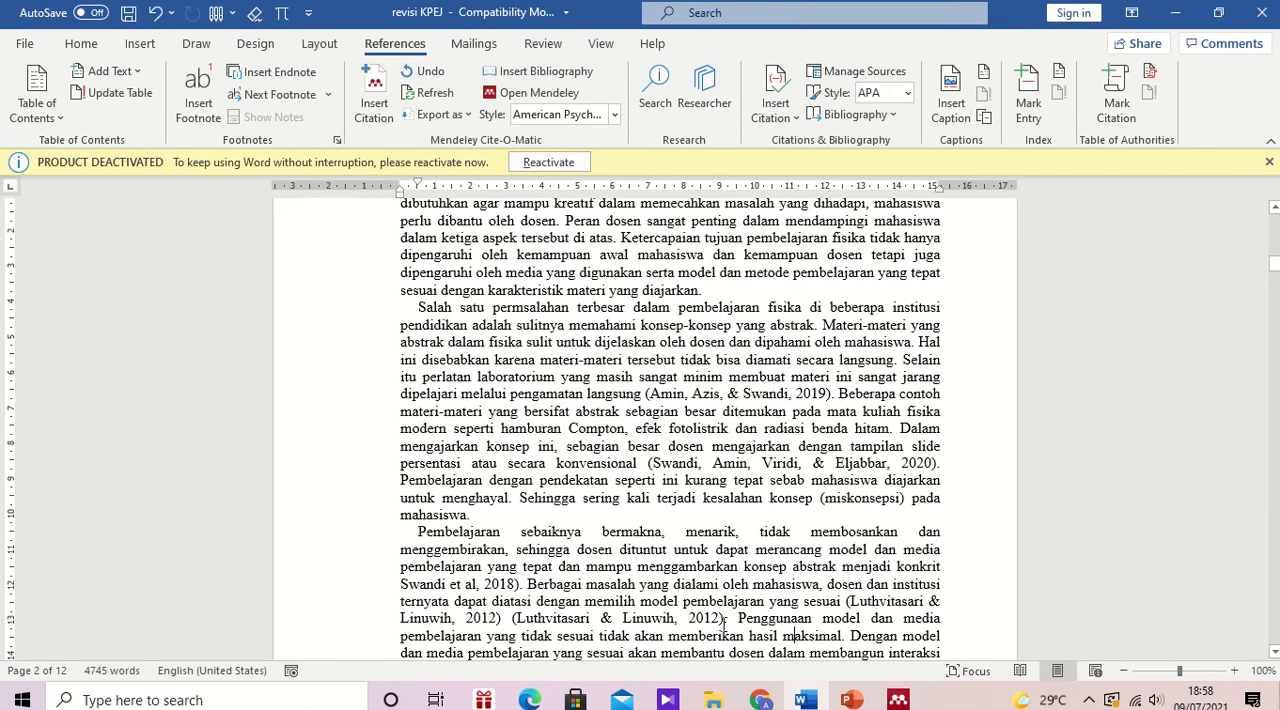
# Step: Delete the manually typed 2012 citation after the Mendeley one and end the sentence with a period
pyautogui.moveTo(724, 612); pyautogui.dragTo(535, 621)
pyautogui.press('BackSpace')
pyautogui.press('BackSpace')
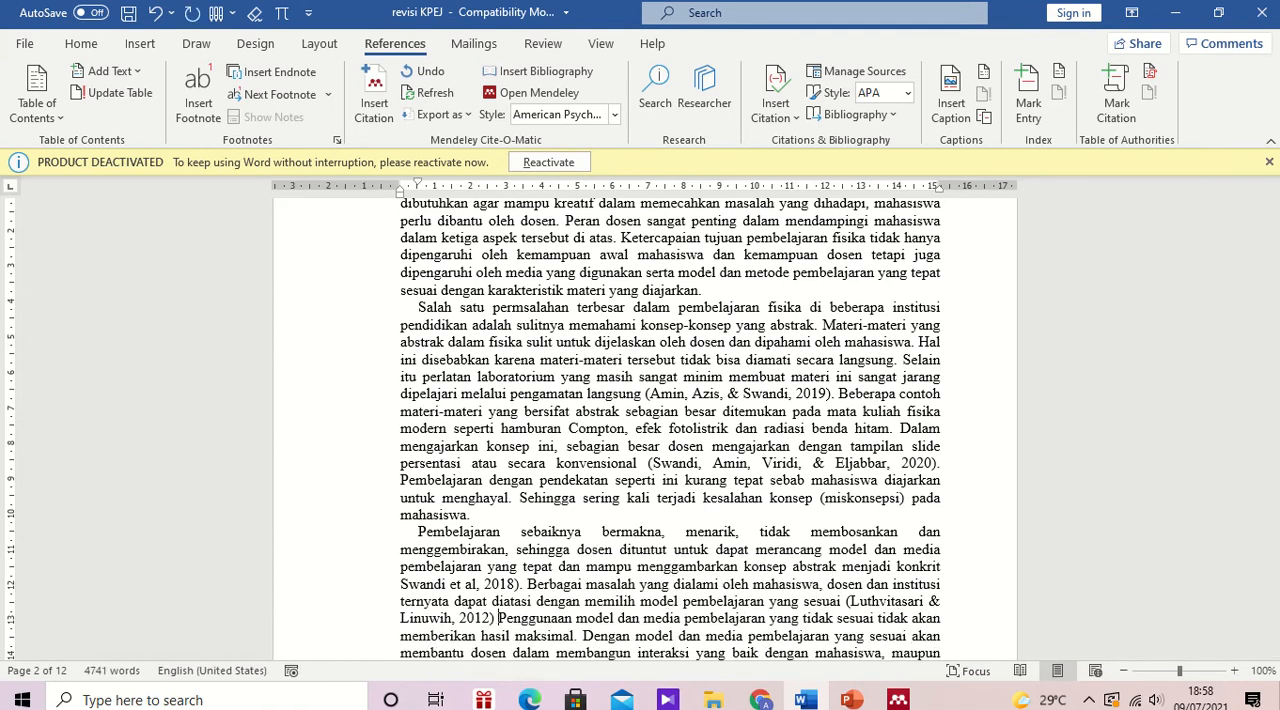
pyautogui.press('BackSpace')
pyautogui.write('.')
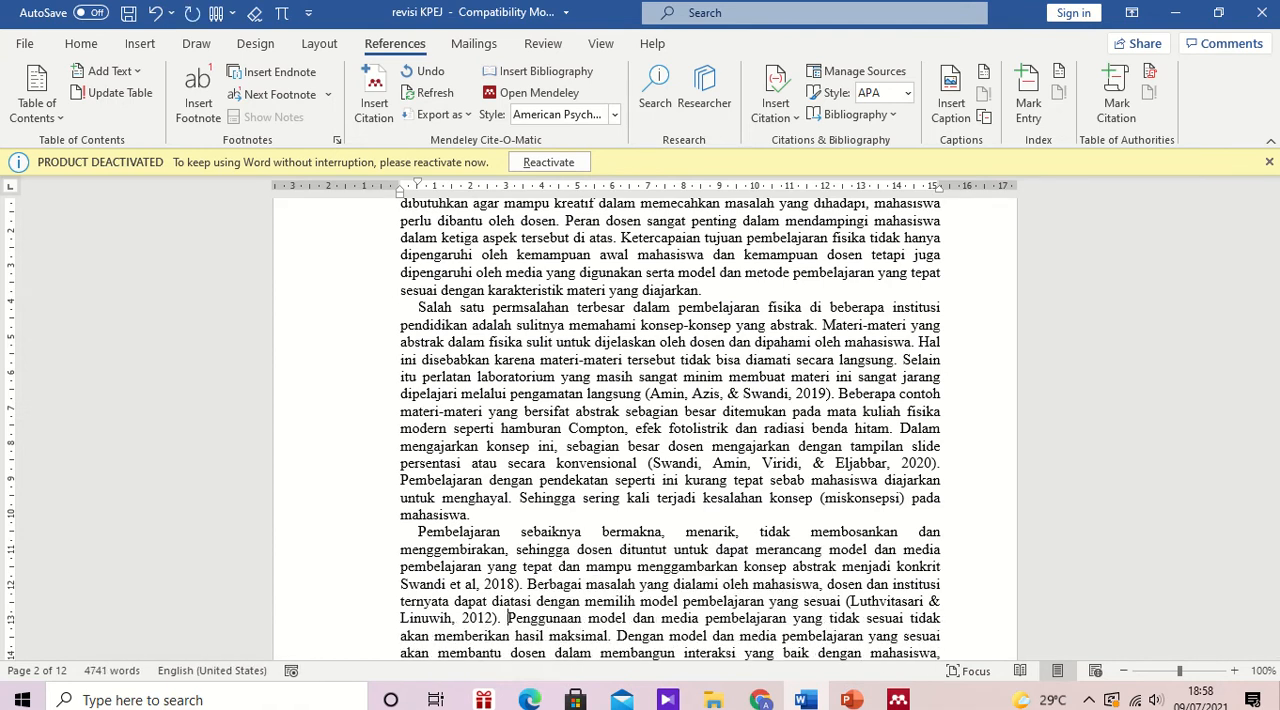
# Step: Cite the 2015 "Pengembangan Media Pembelajaran Laboratorium Virtual" reference from Mendeley after "memecahkan suatu masalah", searching by the typed citation's surname
pyautogui.moveTo(1275, 262); pyautogui.dragTo(1275, 270)
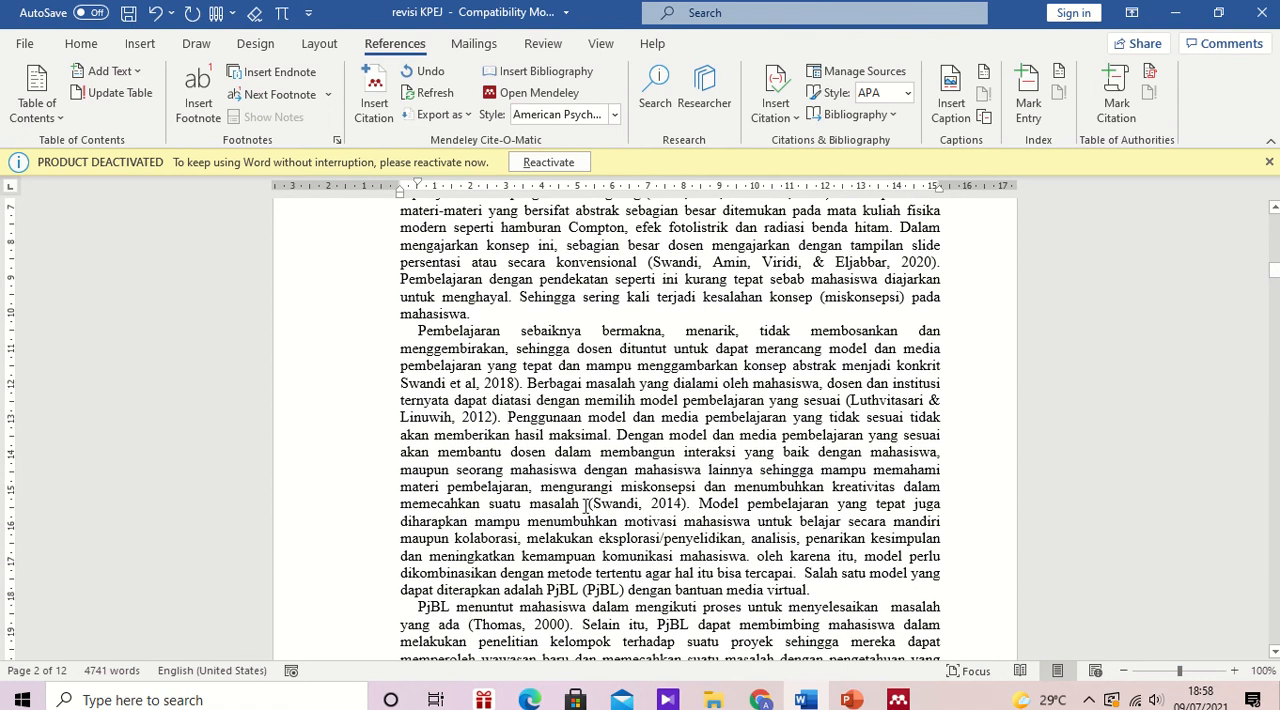
pyautogui.click(369, 85)
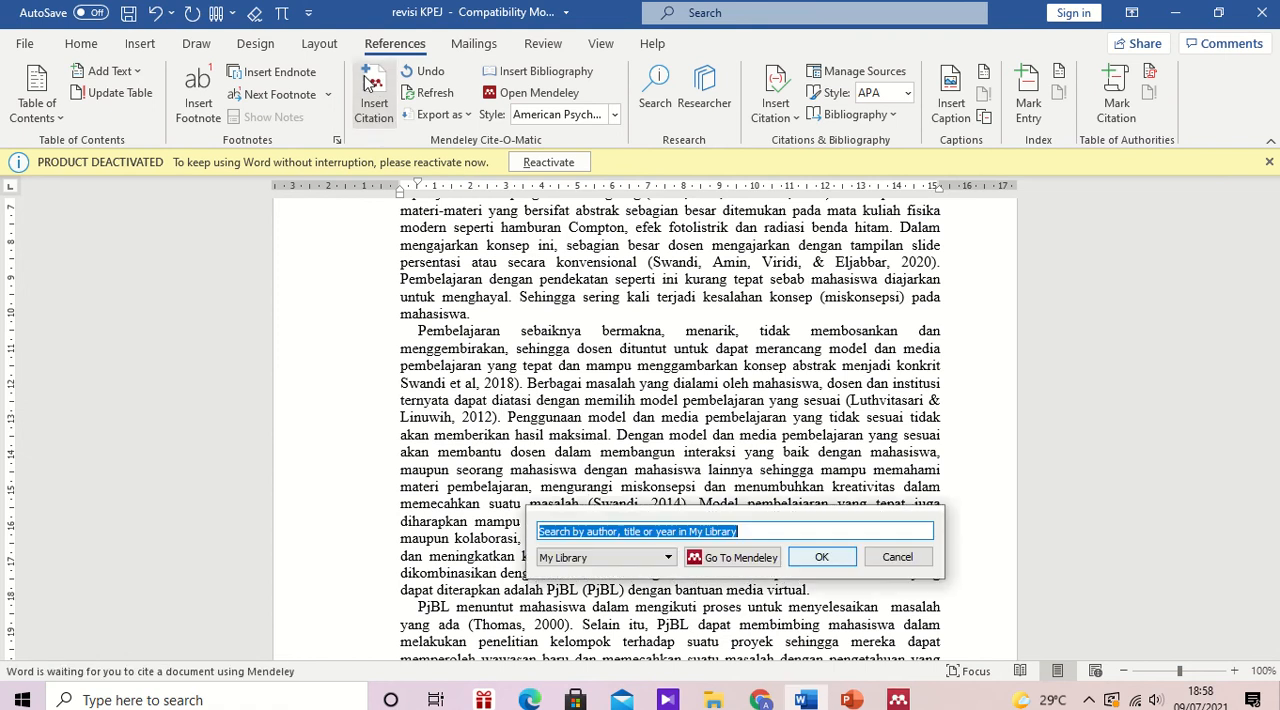
pyautogui.write('swandi')
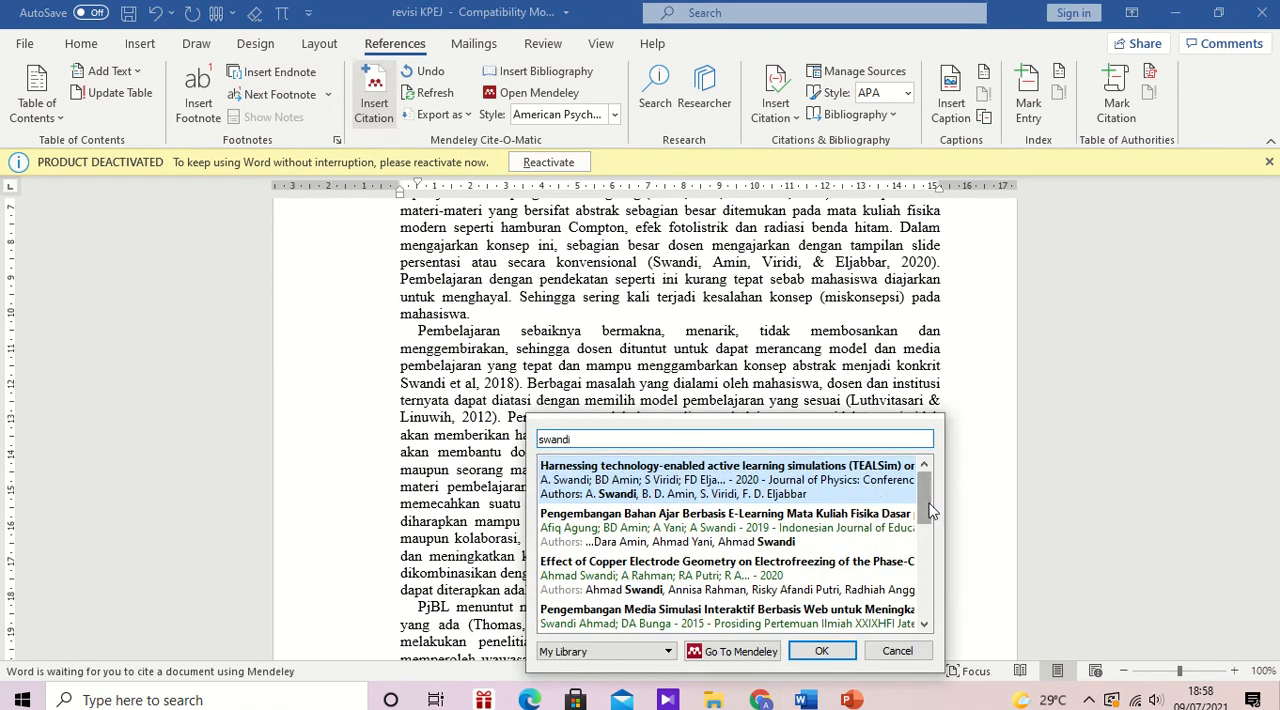
pyautogui.moveTo(928, 510); pyautogui.dragTo(933, 568)
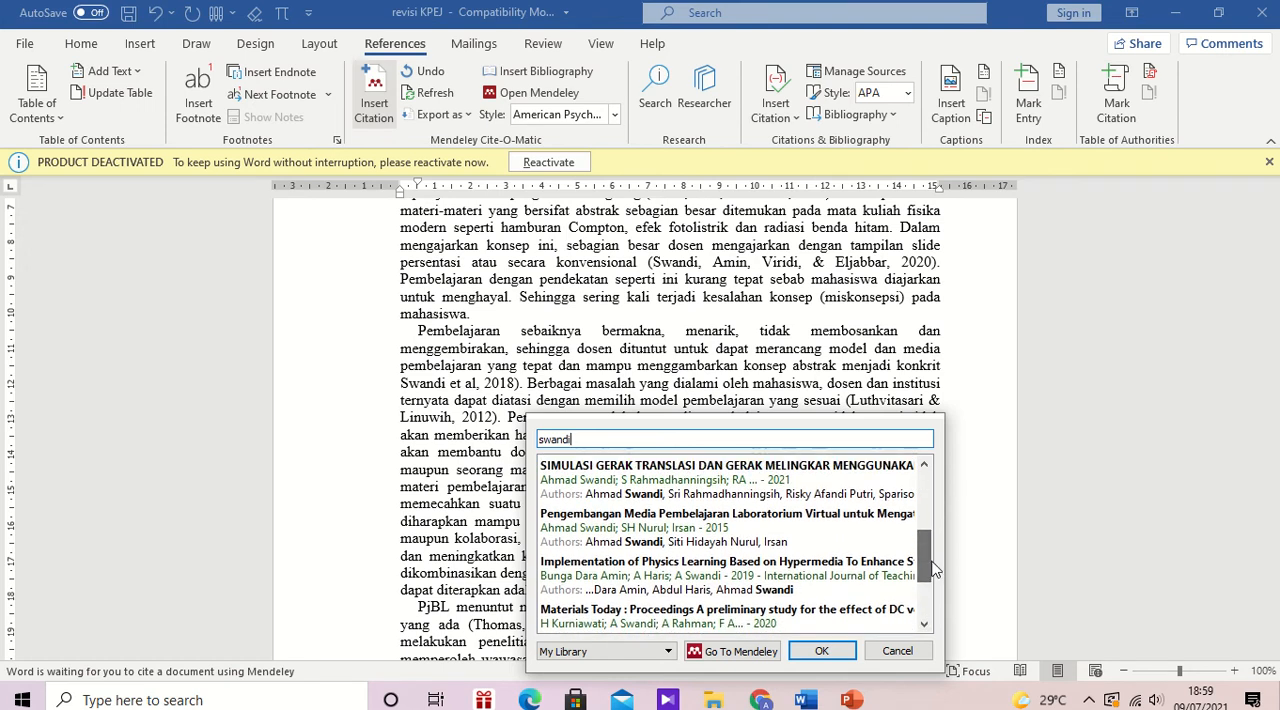
pyautogui.click(722, 541)
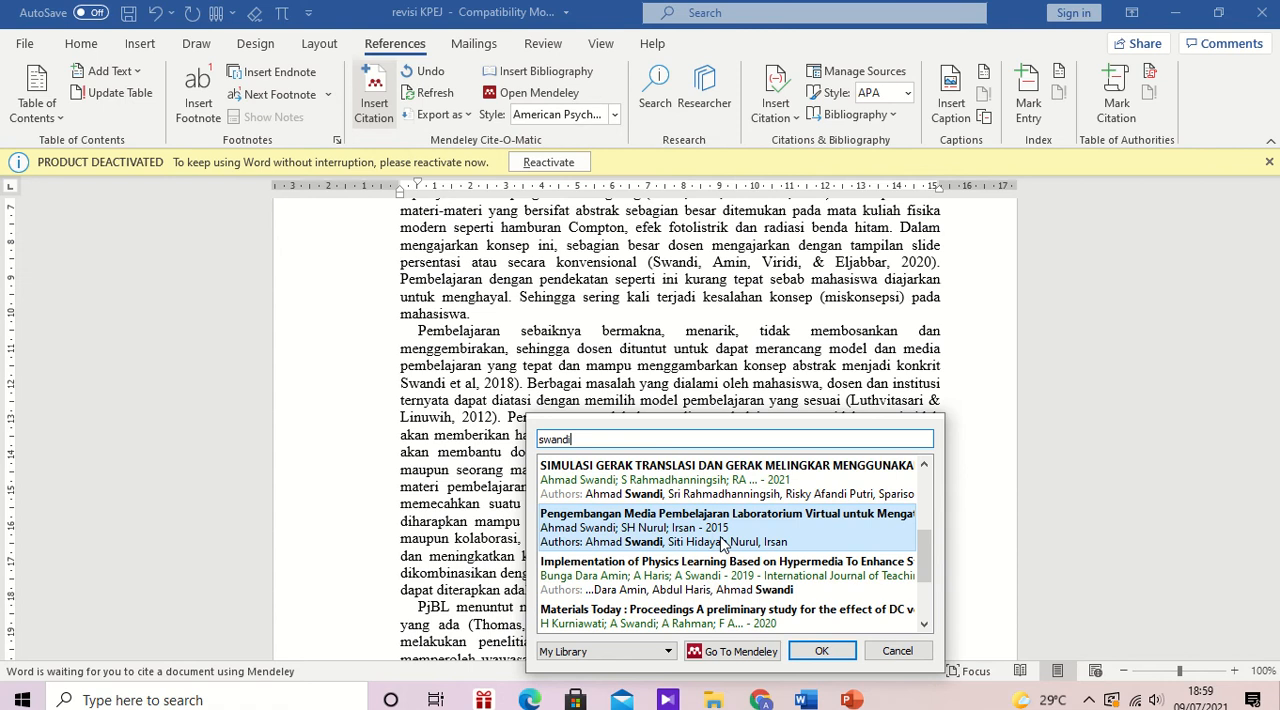
pyautogui.click(815, 465)
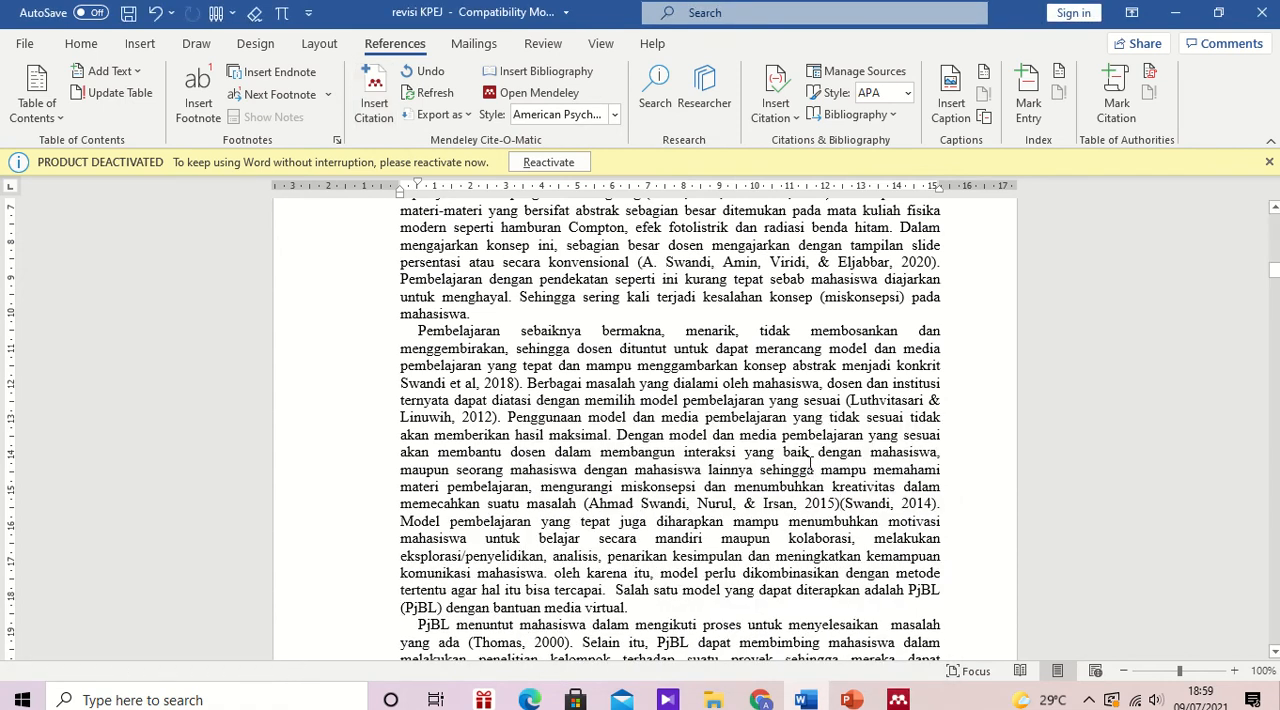
# Step: Delete the manually typed 2014 citation after the new 2015 Mendeley citation, keeping the sentence's period
pyautogui.press('BackSpace')
pyautogui.press('BackSpace')
pyautogui.press('BackSpace')
pyautogui.press('BackSpace')
pyautogui.press('BackSpace')
pyautogui.press('BackSpace')
pyautogui.press('BackSpace')
pyautogui.press('BackSpace')
pyautogui.press('BackSpace')
pyautogui.press('BackSpace')
pyautogui.press('BackSpace')
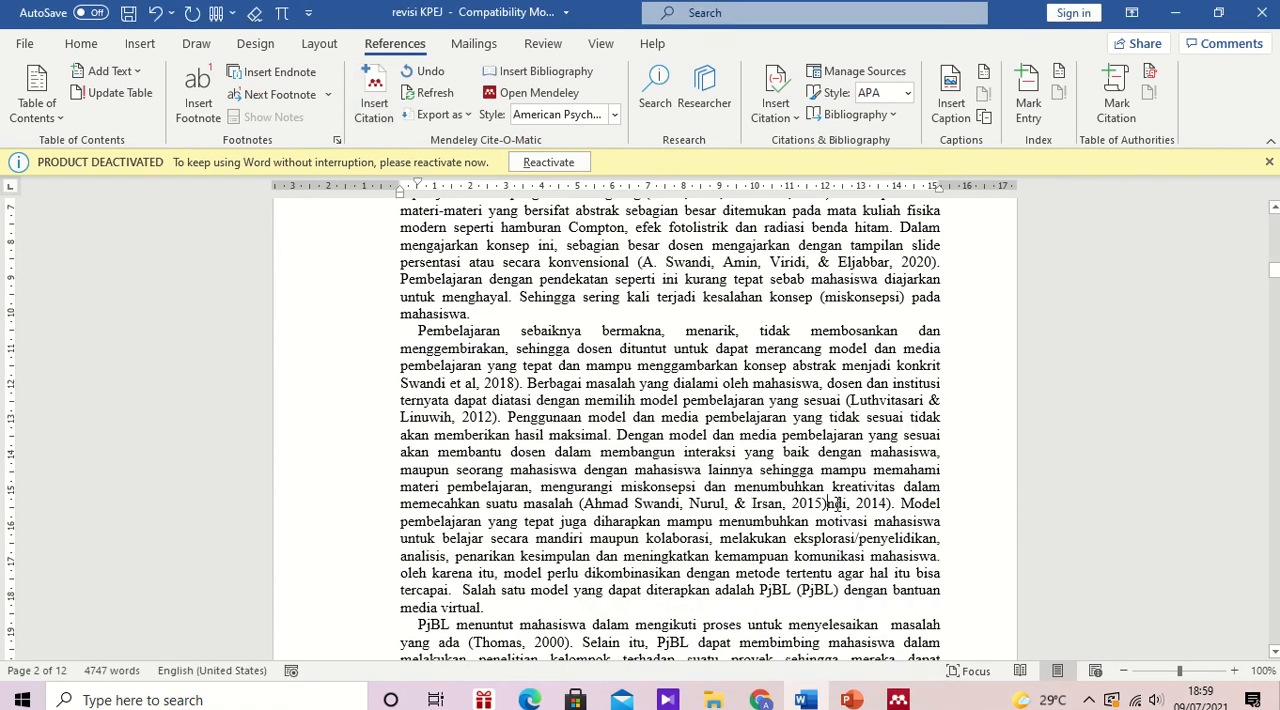
pyautogui.press('Delete')
pyautogui.press('Delete')
pyautogui.press('Delete')
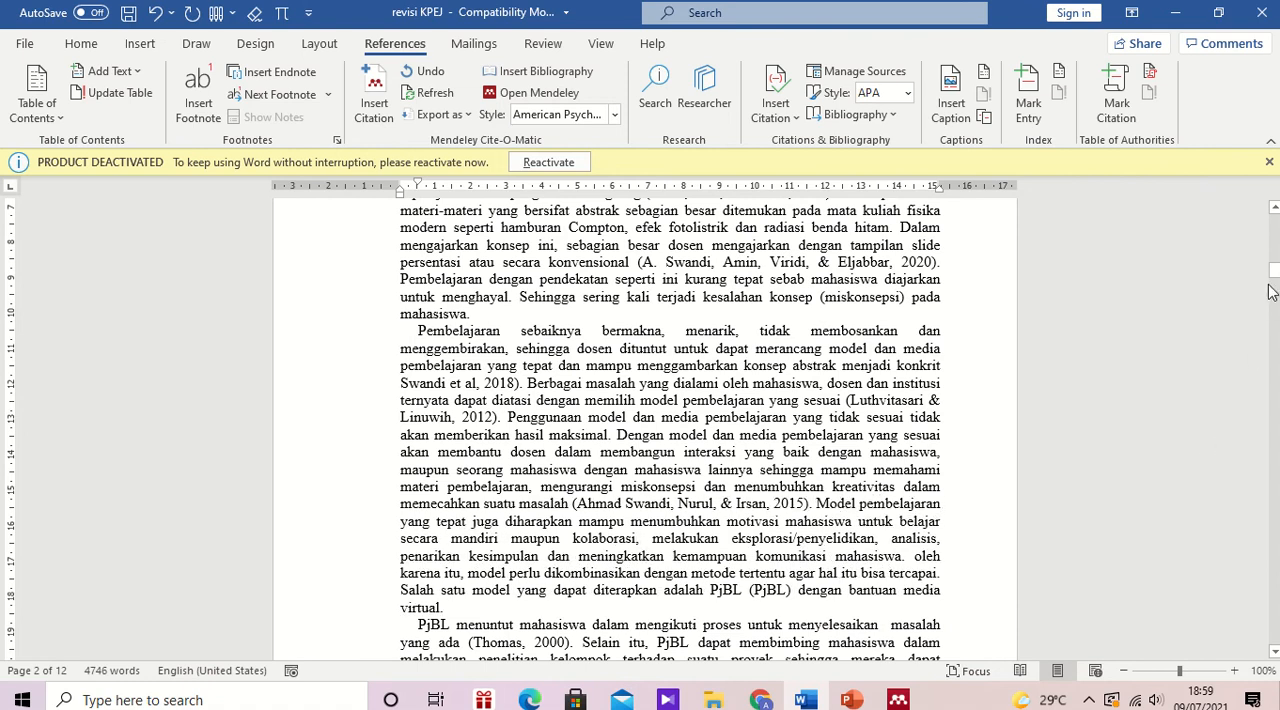
# Step: Cite the 2016 "Why Is the One-Group Pretest–Posttest Design Still Used?" reference after "masalah yang ada", searching by the typed citation's author
pyautogui.moveTo(1275, 268); pyautogui.dragTo(1275, 275)
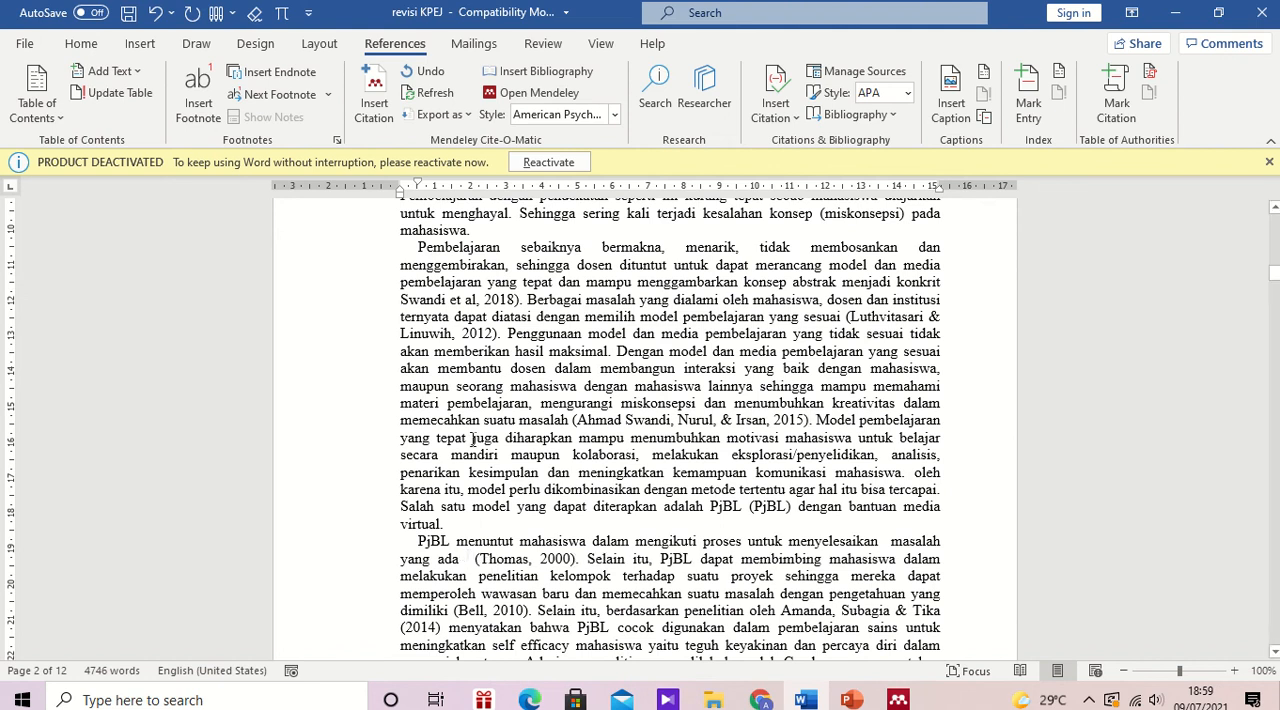
pyautogui.click(375, 90)
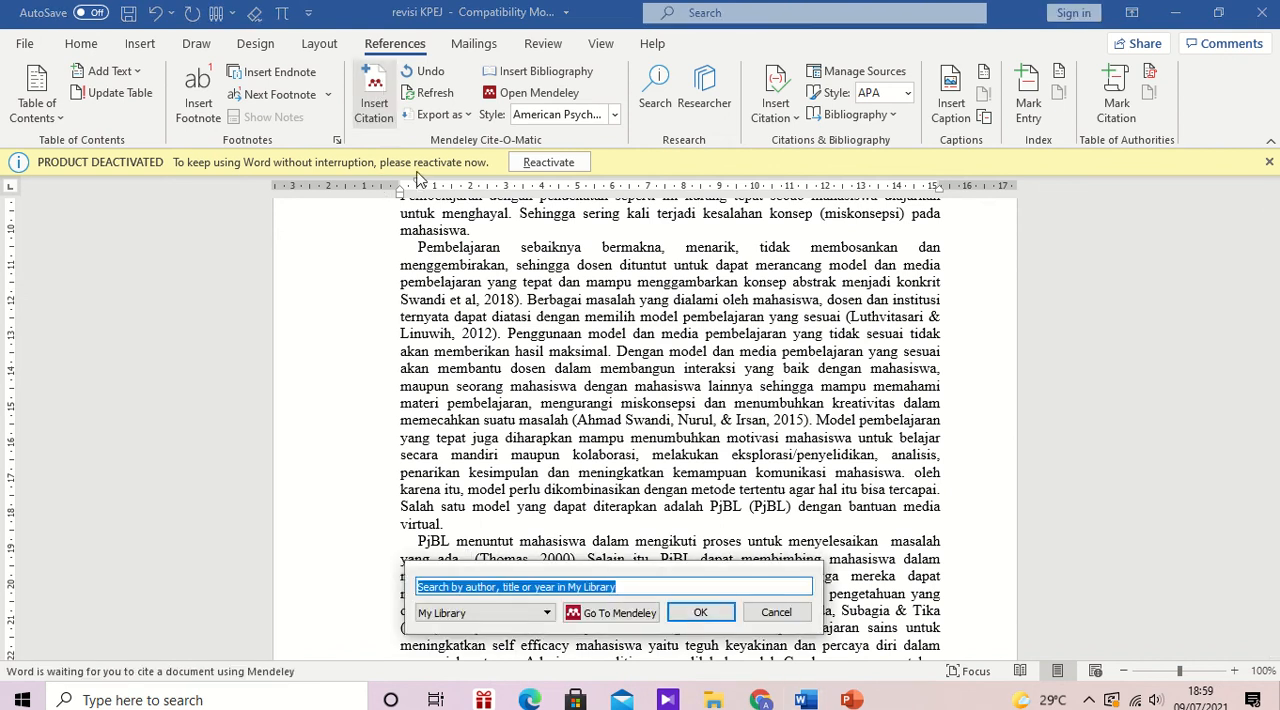
pyautogui.write('thom')
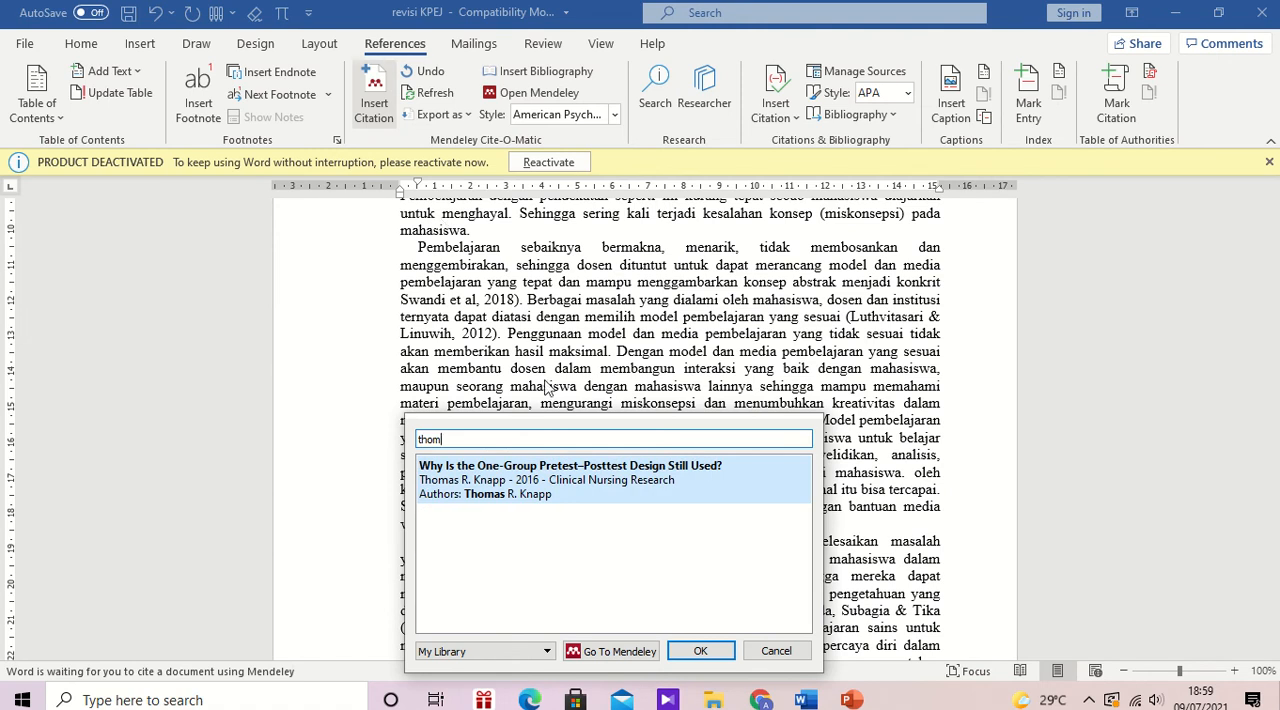
pyautogui.click(556, 472)
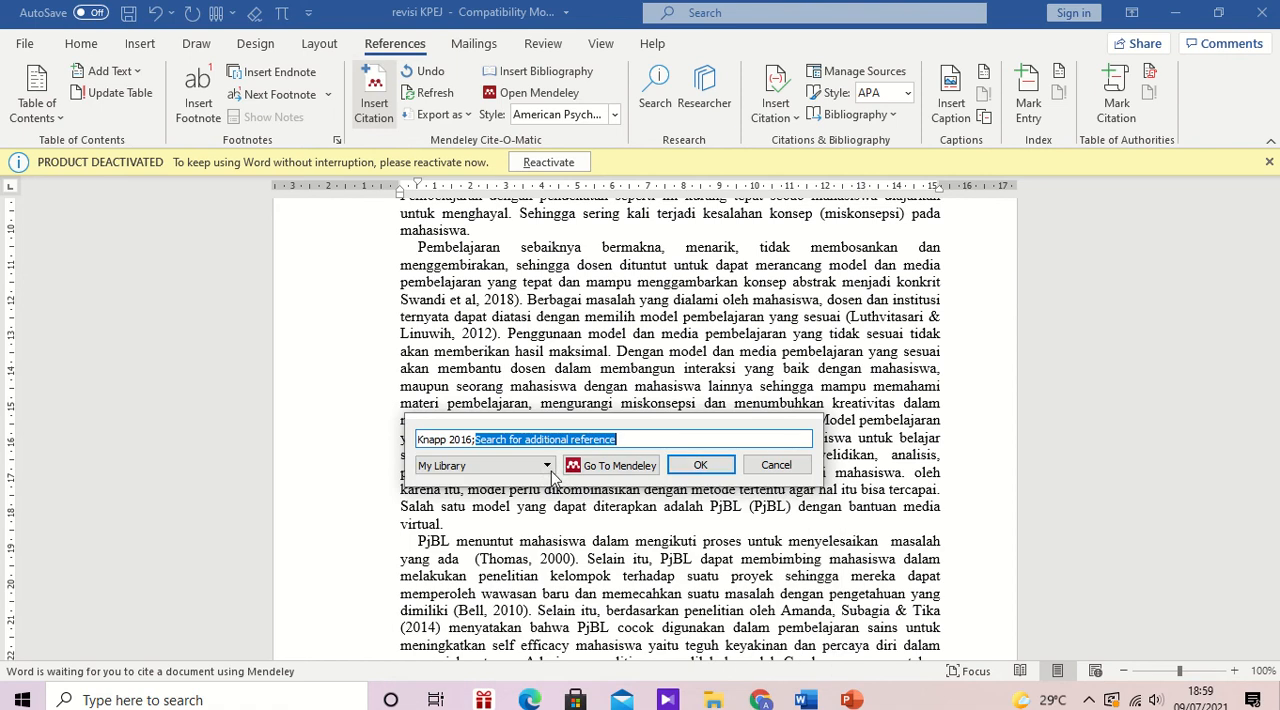
pyautogui.click(712, 472)
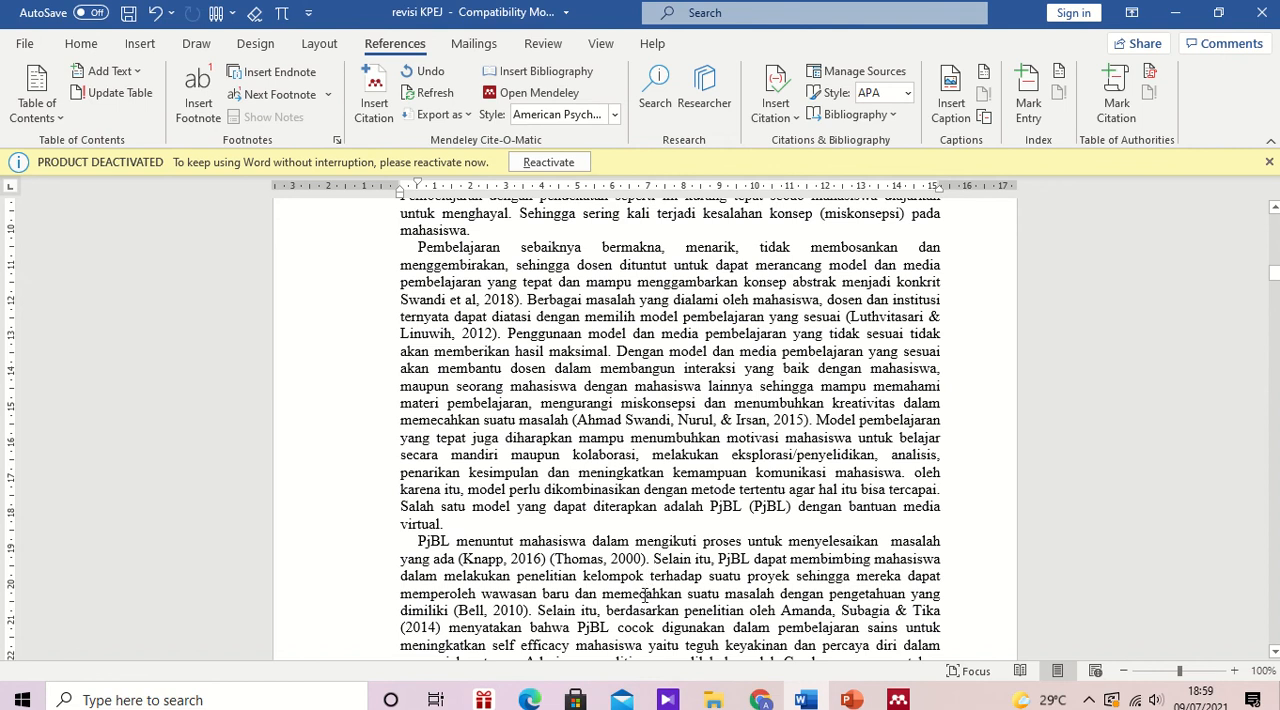
# Step: Delete the manually typed 2000 citation after the 2016 Mendeley citation, keeping the sentence's period
pyautogui.press('Delete')
pyautogui.press('Delete')
pyautogui.press('Delete')
pyautogui.press('Delete')
pyautogui.press('Delete')
pyautogui.press('Delete')
pyautogui.press('Delete')
pyautogui.press('Delete')
pyautogui.press('Delete')
pyautogui.press('Delete')
pyautogui.press('Delete')
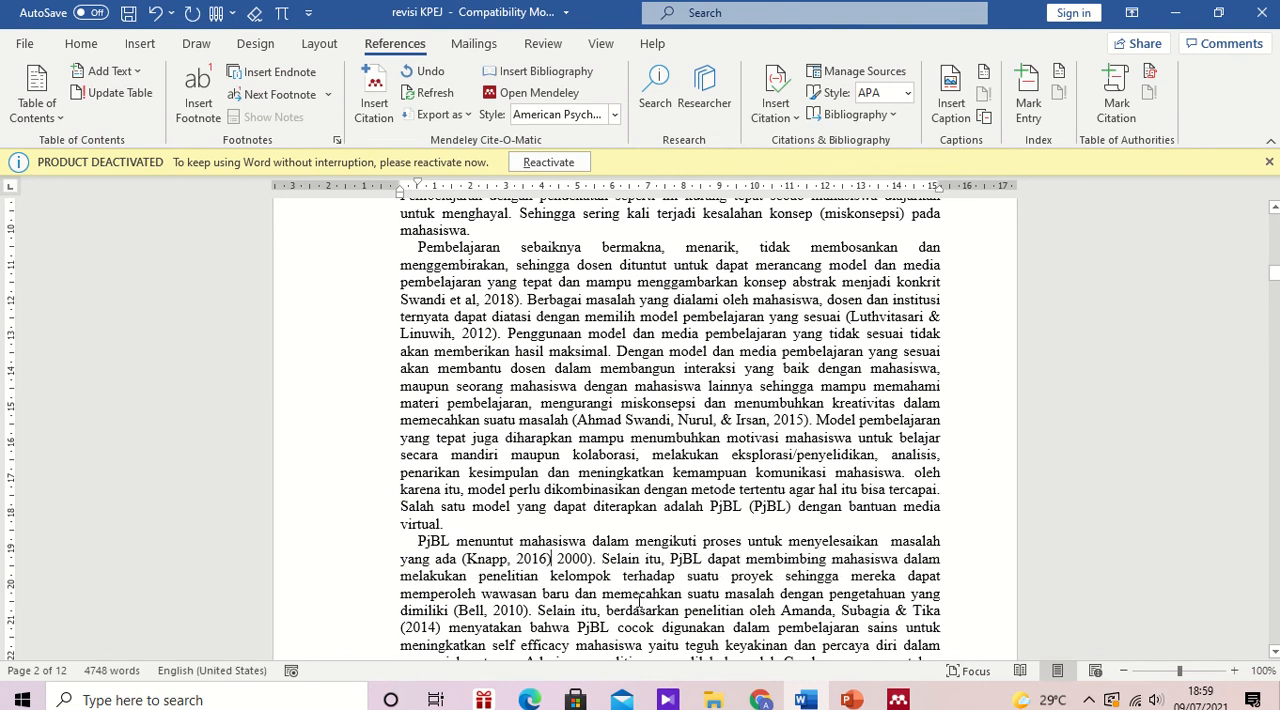
pyautogui.press('Delete')
pyautogui.press('Delete')
pyautogui.press('Delete')
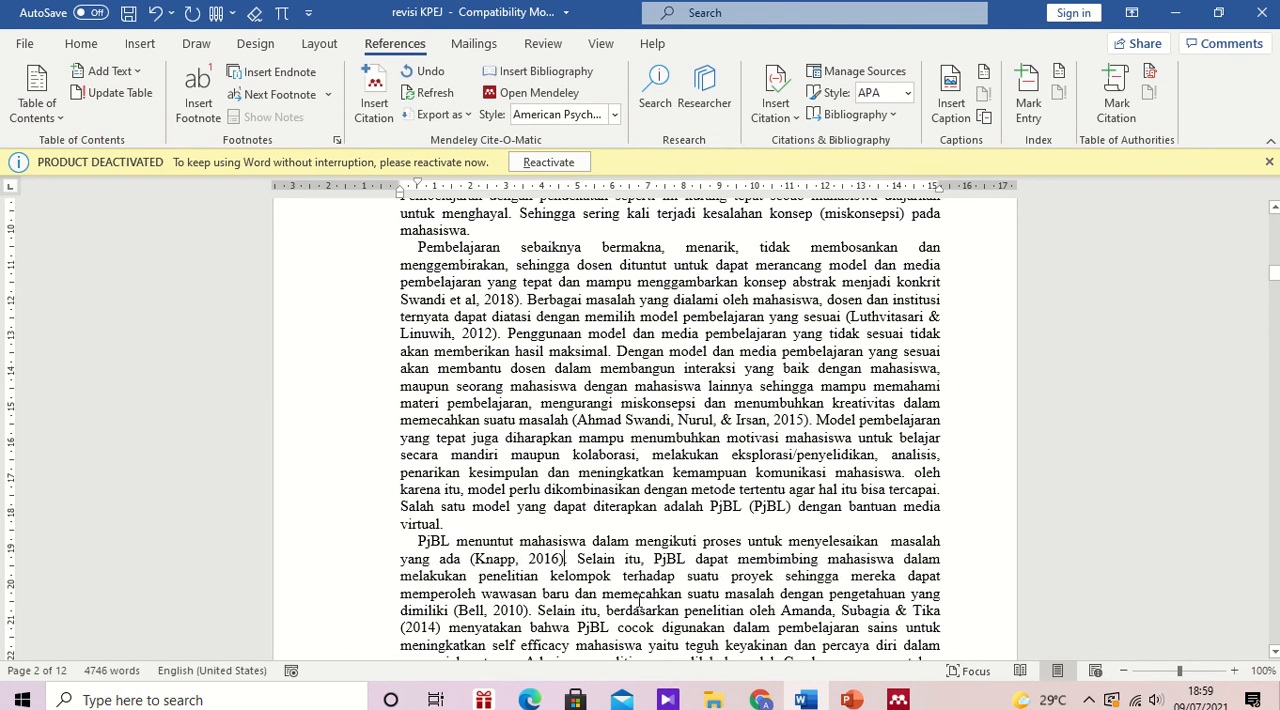
# Step: Cite the 2010 "Project-Based Learning for the 21st Century: Skills for the Future" reference after "pengetahuan yang dimiliki", searching by its author's surname
pyautogui.press('Down')
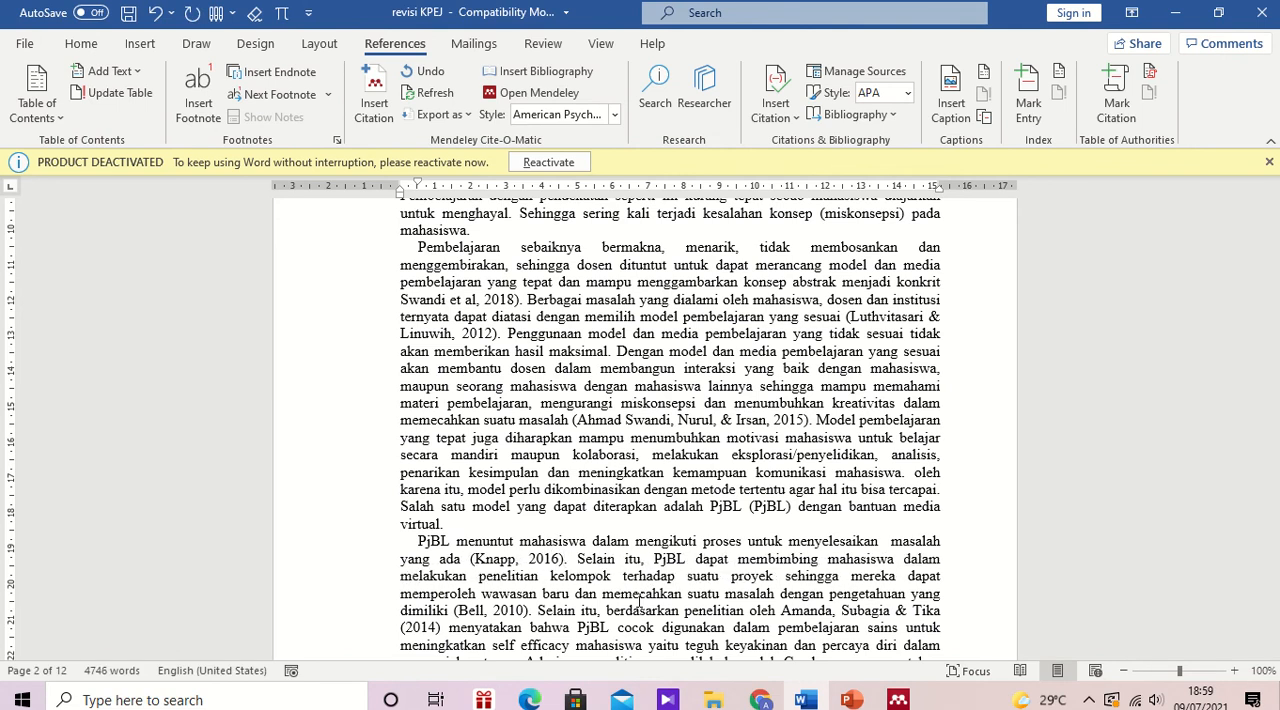
pyautogui.click(452, 610)
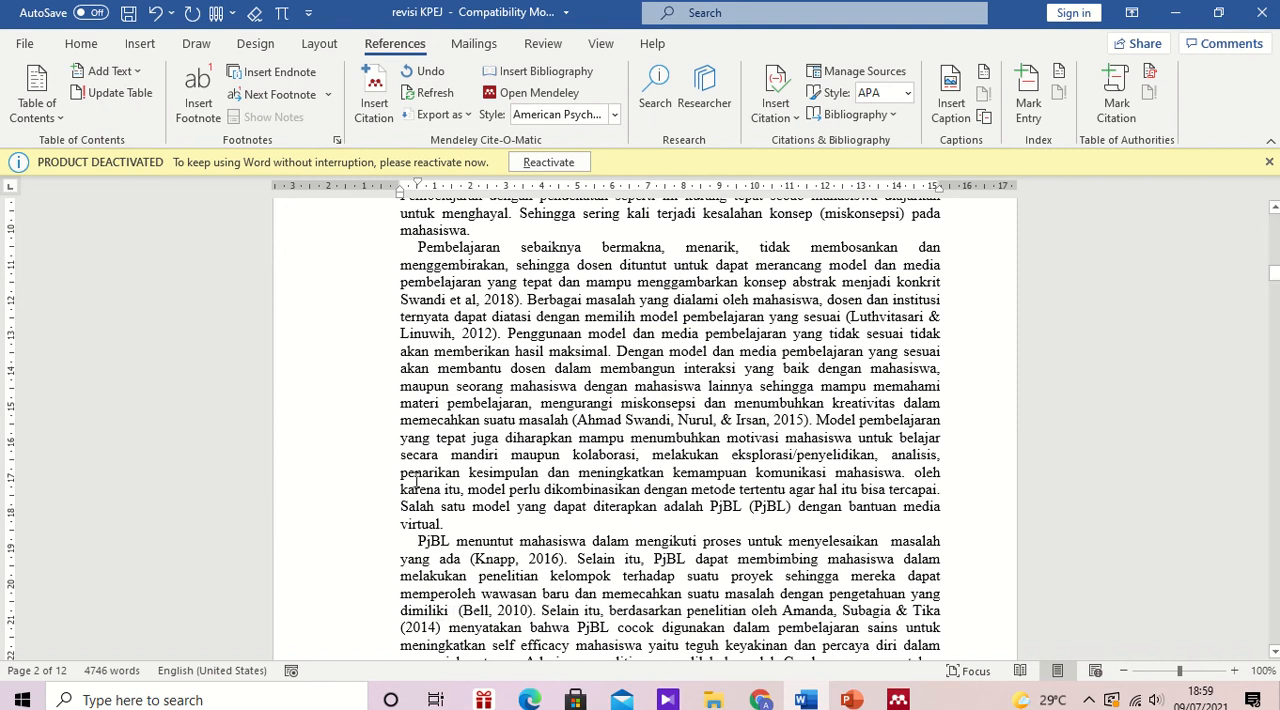
pyautogui.click(370, 110)
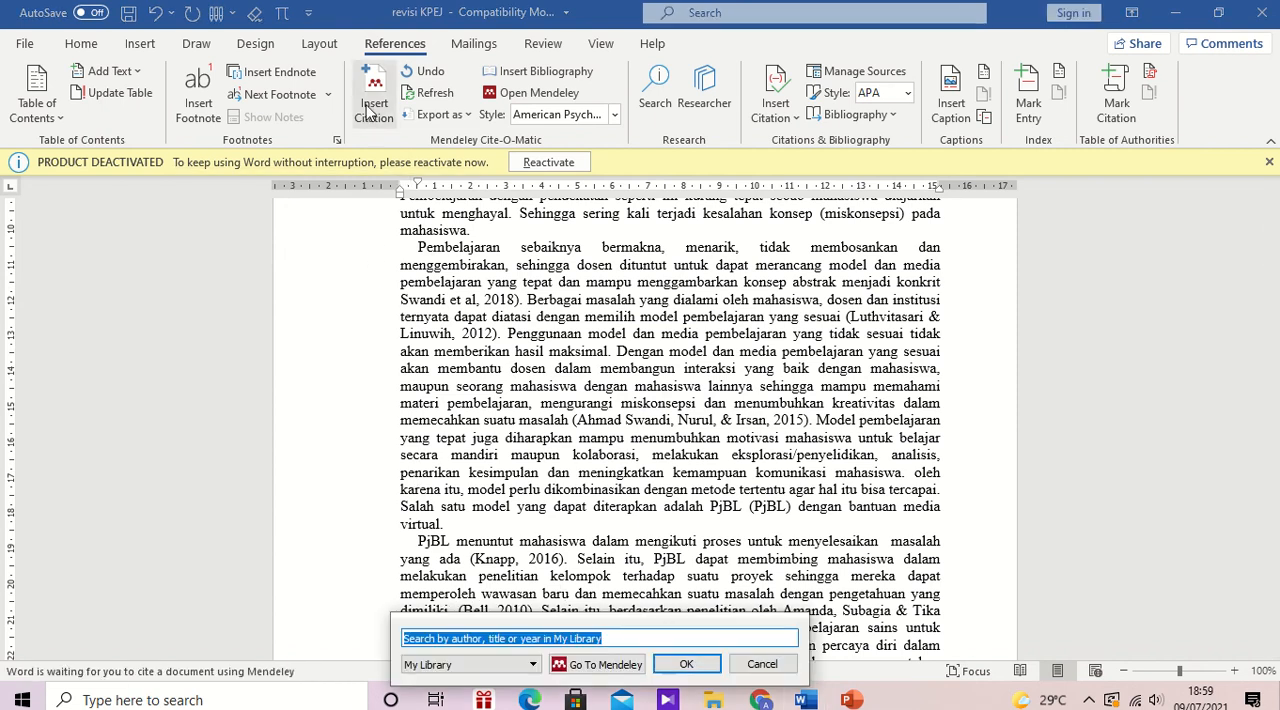
pyautogui.write('bell')
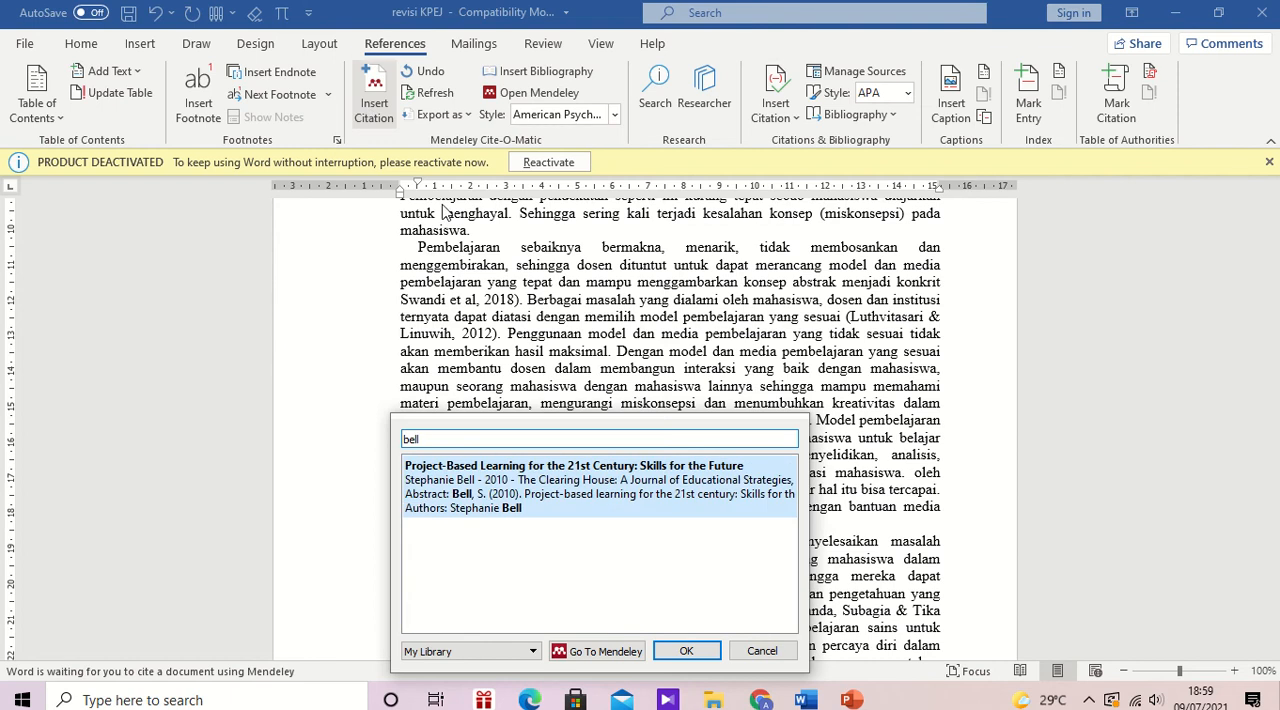
pyautogui.click(530, 478)
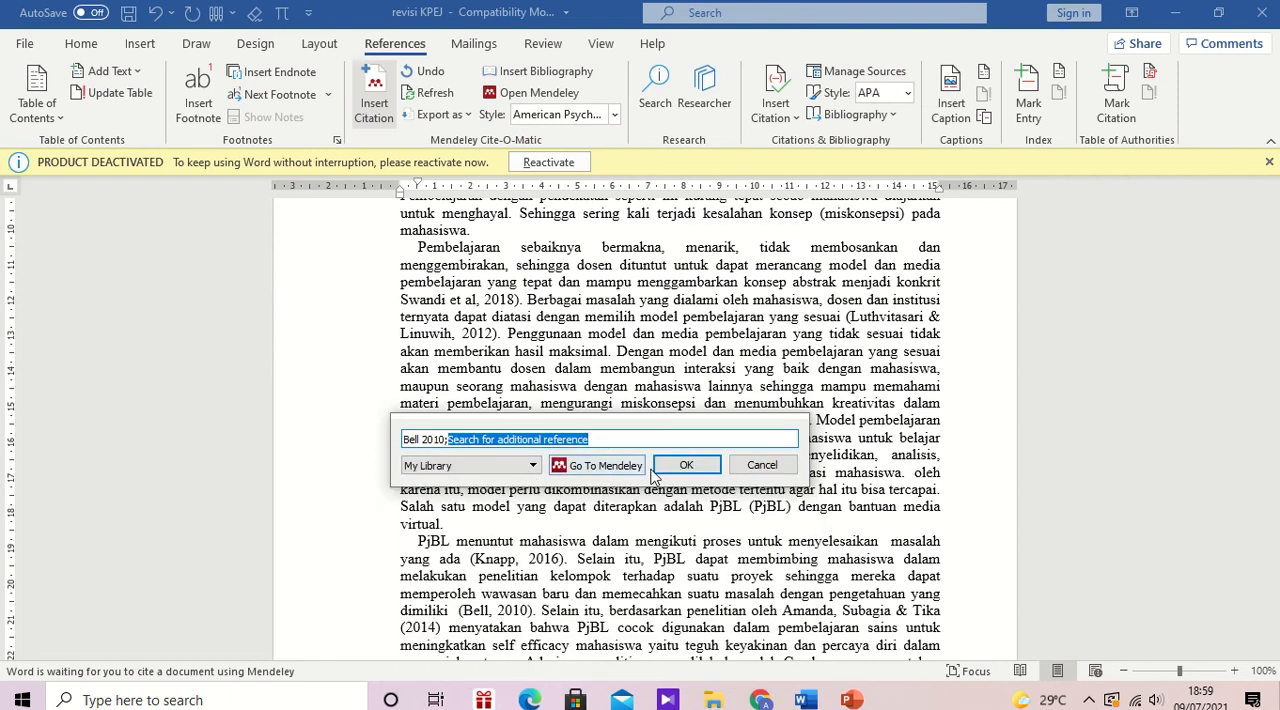
pyautogui.click(686, 465)
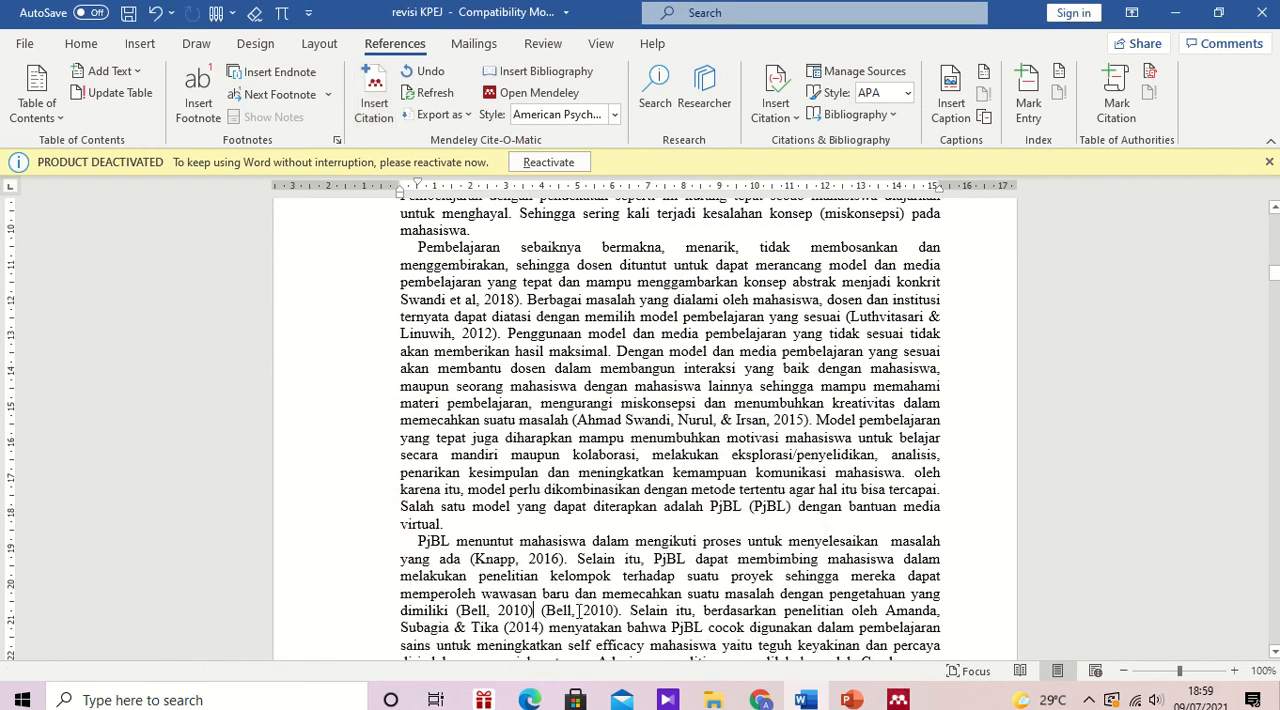
# Step: Delete the manually typed 2010 citation after the Mendeley one, along with the extra space before the period
pyautogui.click(501, 610)
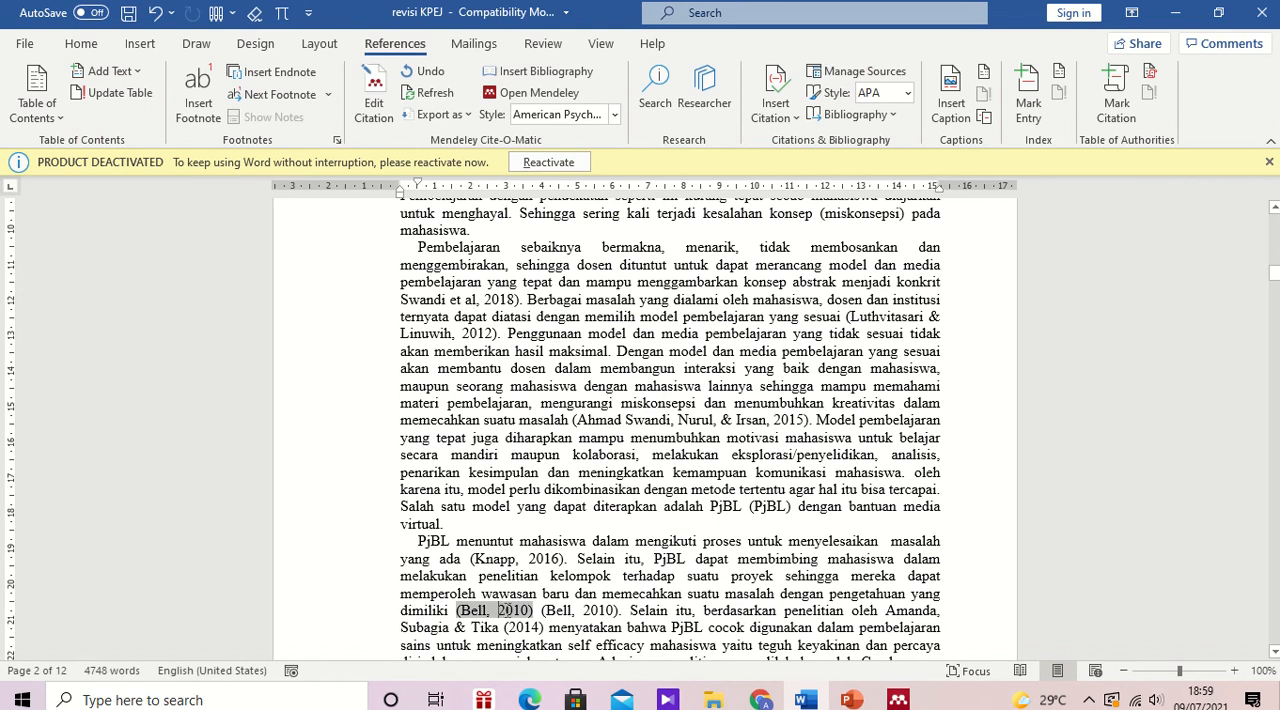
pyautogui.click(541, 612)
pyautogui.press('Delete')
pyautogui.press('Delete')
pyautogui.press('Delete')
pyautogui.press('Delete')
pyautogui.press('Delete')
pyautogui.press('Delete')
pyautogui.press('Delete')
pyautogui.press('Delete')
pyautogui.press('Delete')
pyautogui.press('Delete')
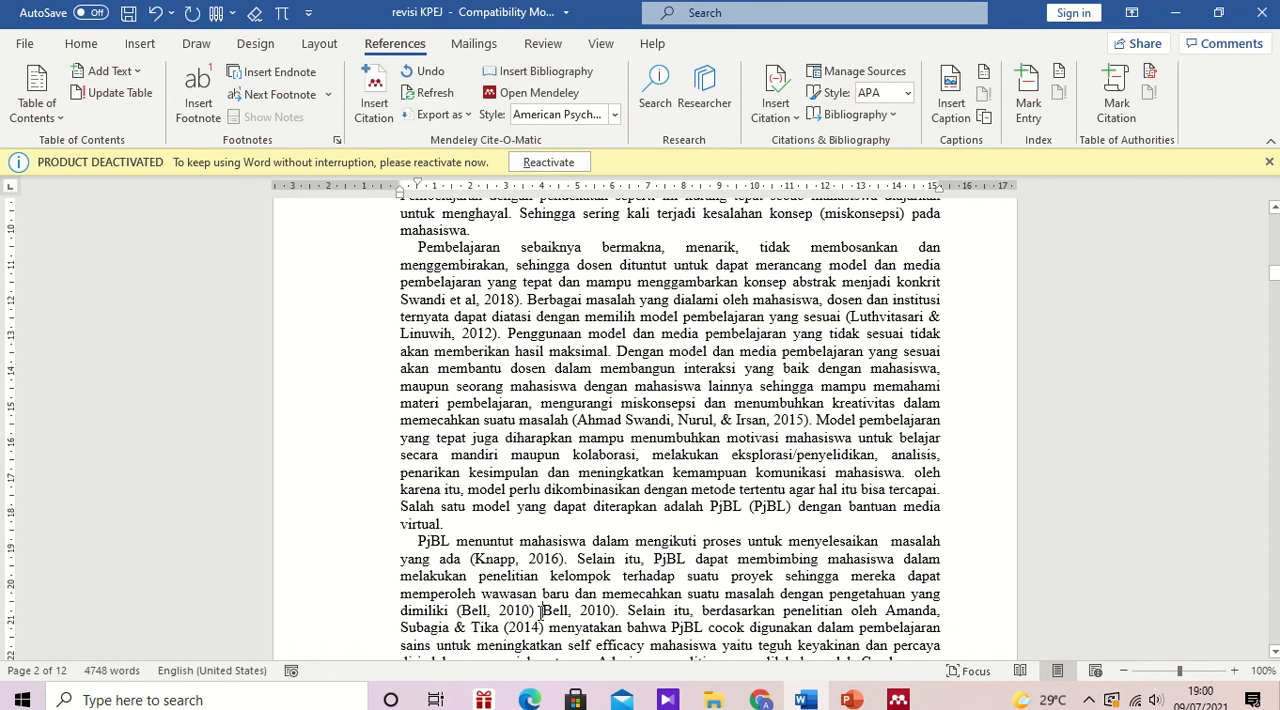
pyautogui.press('Delete')
pyautogui.press('Delete')
pyautogui.press('Delete')
pyautogui.press('Delete')
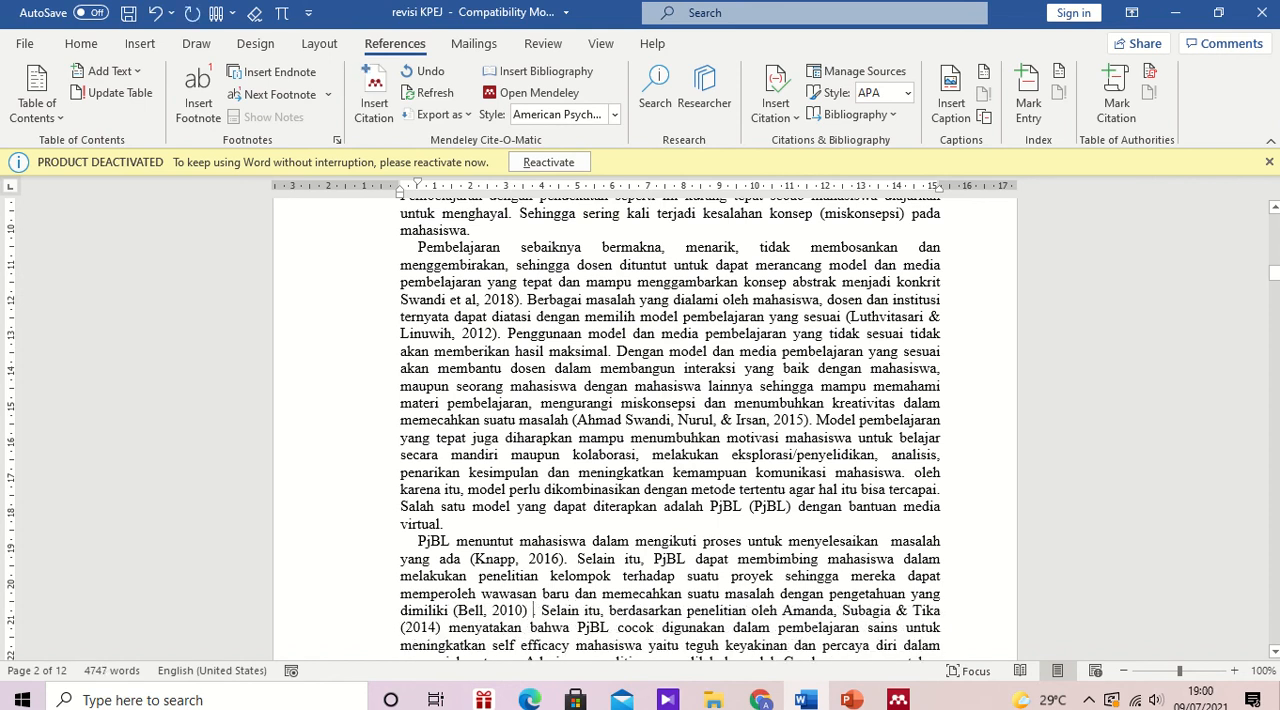
pyautogui.press('BackSpace')
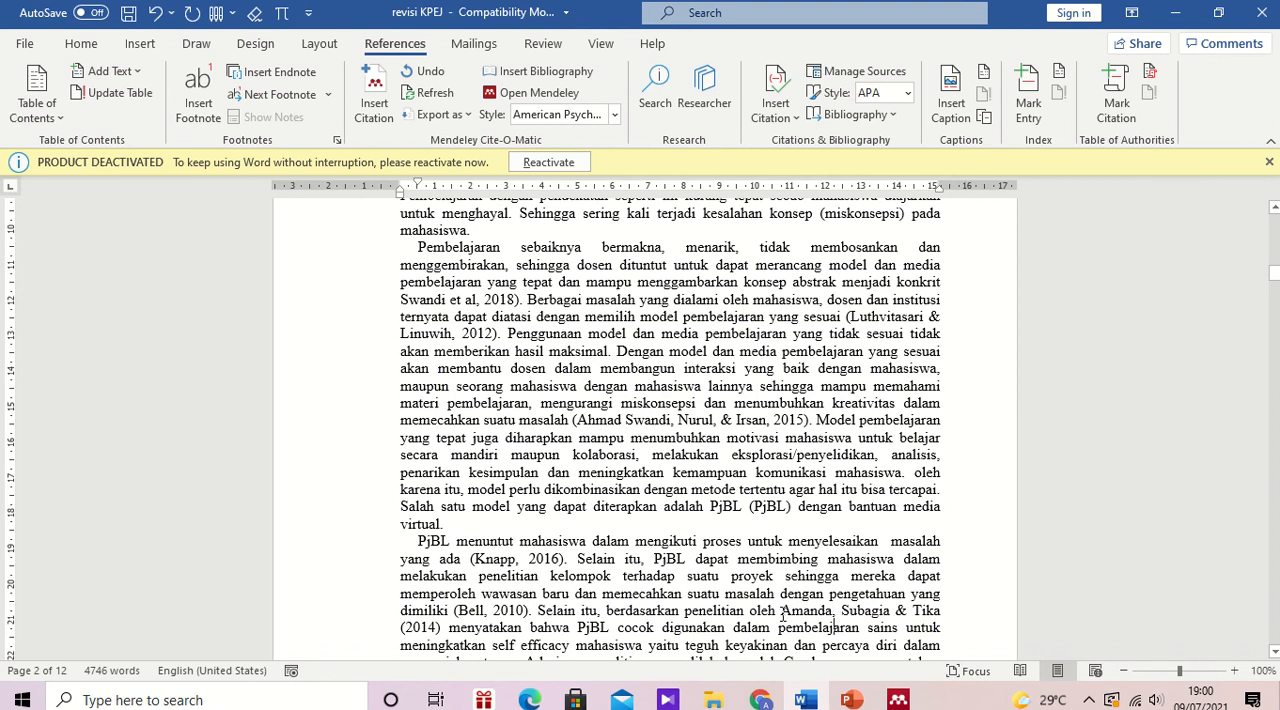
# Step: Try to insert a Mendeley citation for the 2014 study after "berdasarkan penelitian oleh", searching by its first author
pyautogui.click(372, 103)
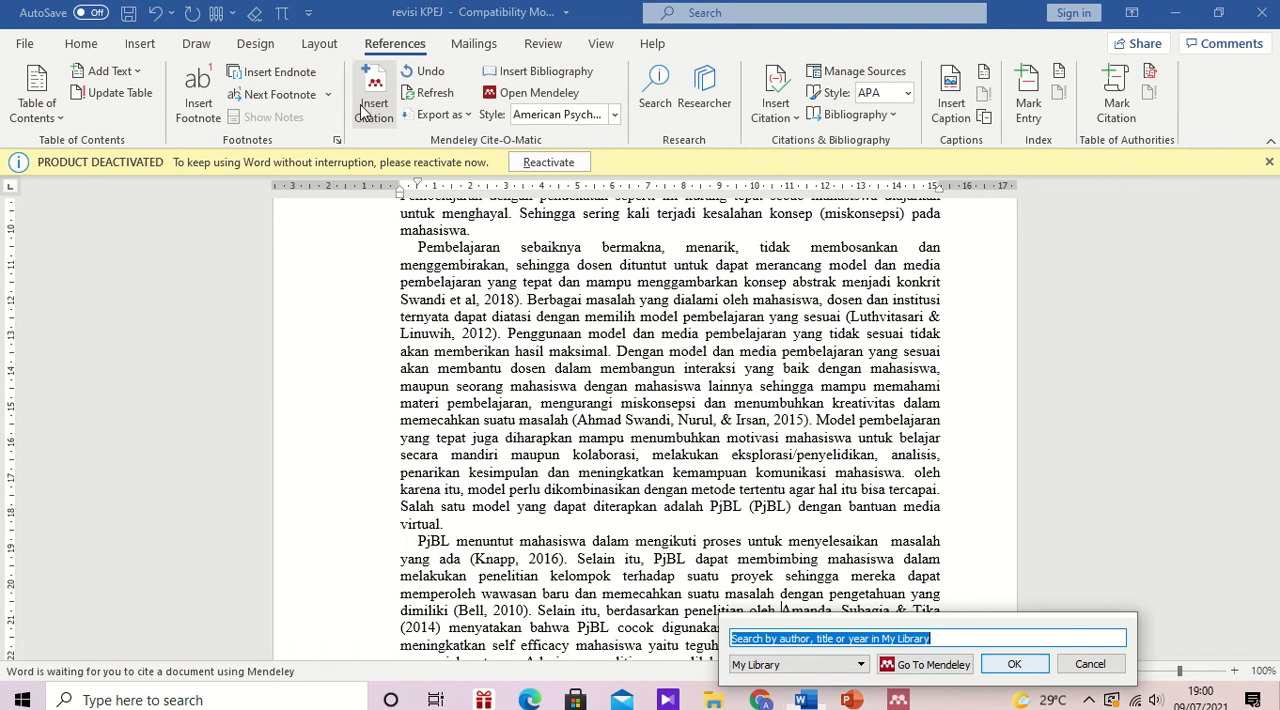
pyautogui.write('amanda')
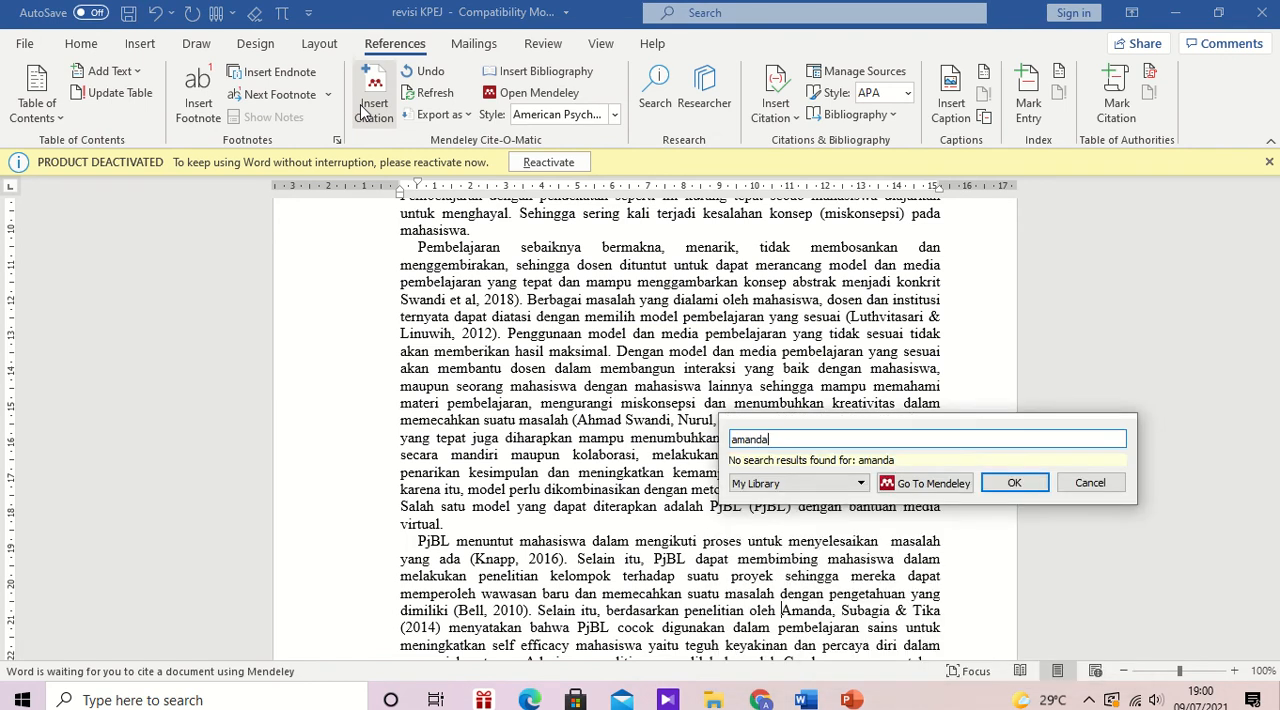
pyautogui.press('BackSpace')
pyautogui.press('BackSpace')
pyautogui.press('BackSpace')
pyautogui.press('BackSpace')
pyautogui.press('BackSpace')
pyautogui.press('BackSpace')
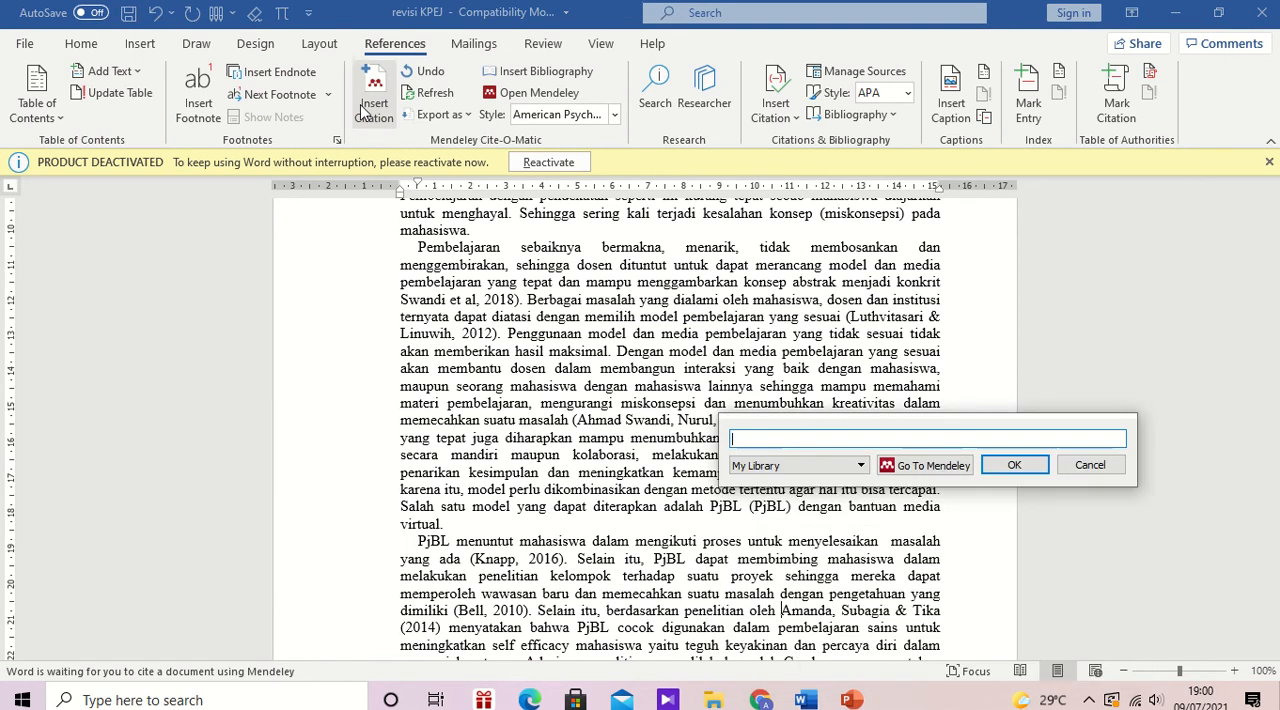
pyautogui.click(1088, 466)
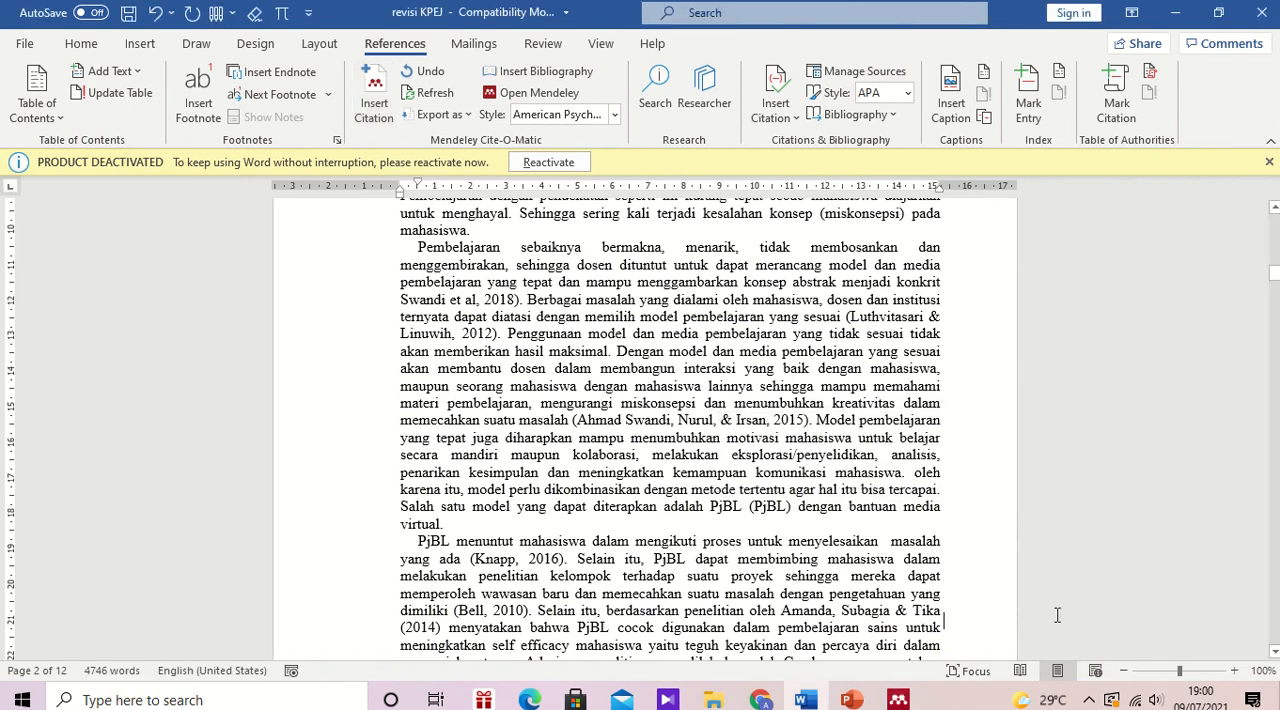
# Step: Cite the 2019 "Making Counter Clockwise Analog Thermometer" reference after "kolaborasi dan komunikasi", searching by the typed citation's author
pyautogui.scroll(-6, 1057, 615)
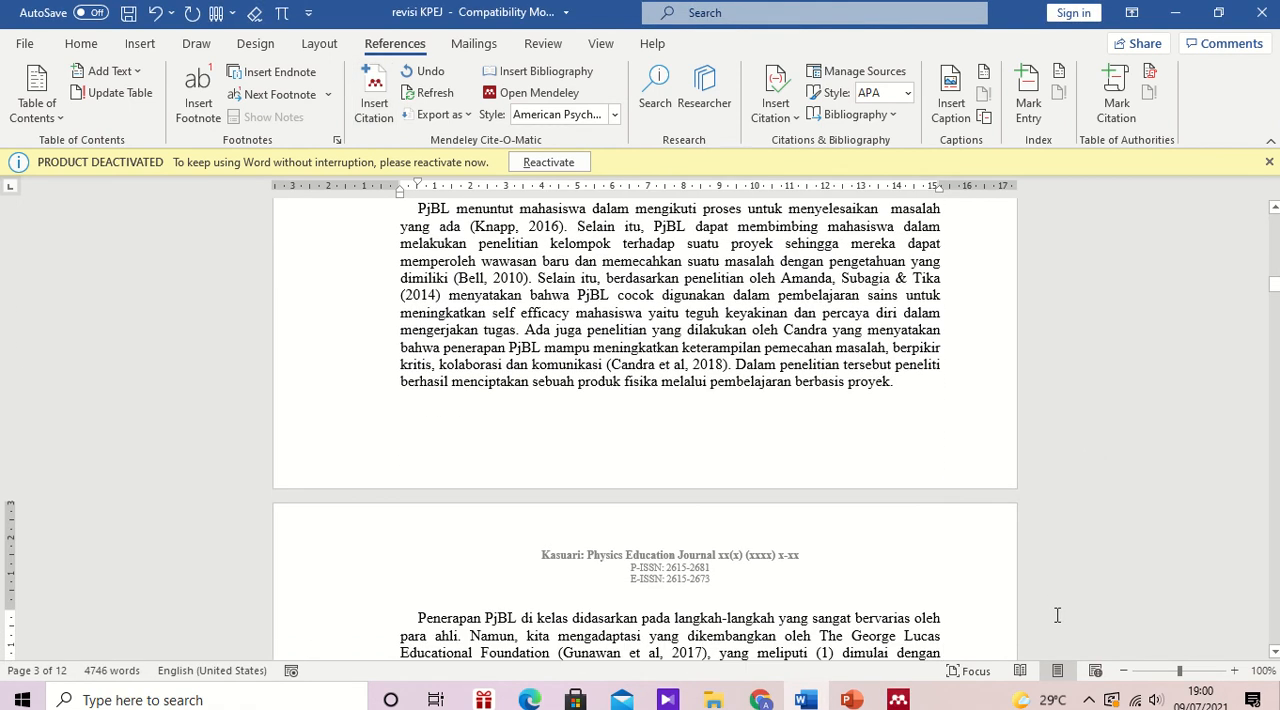
pyautogui.click(606, 366)
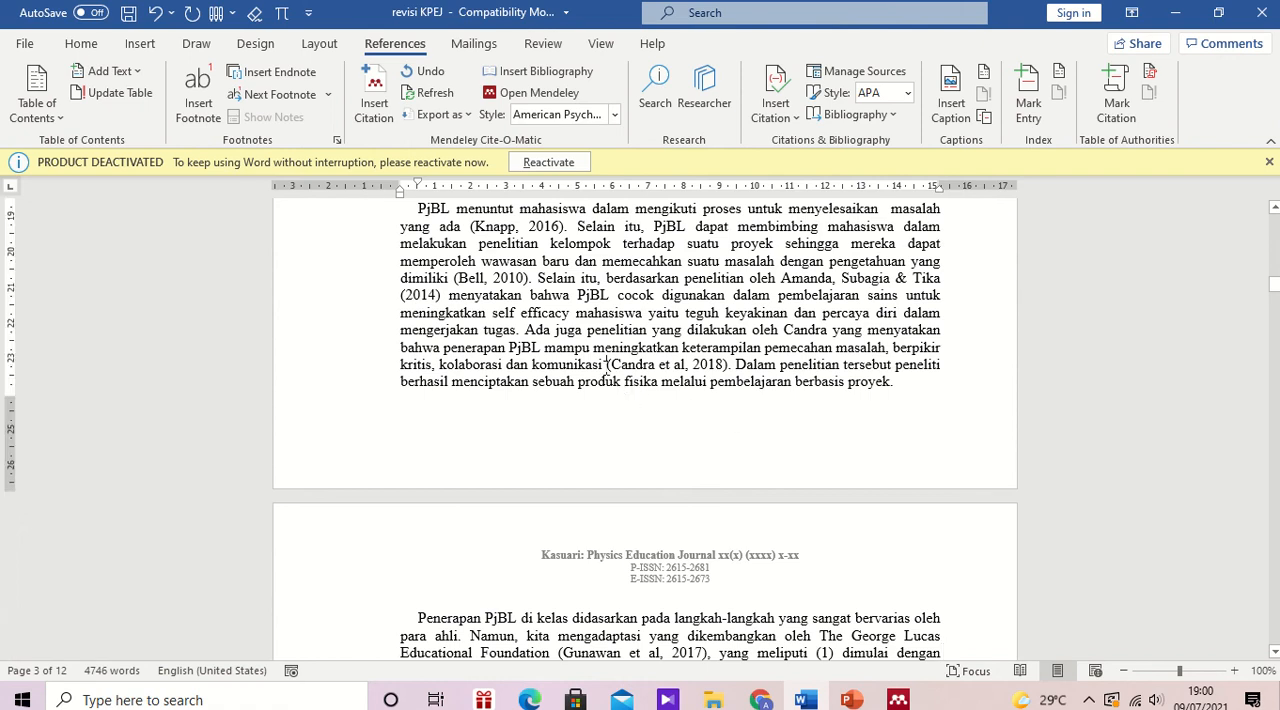
pyautogui.click(373, 95)
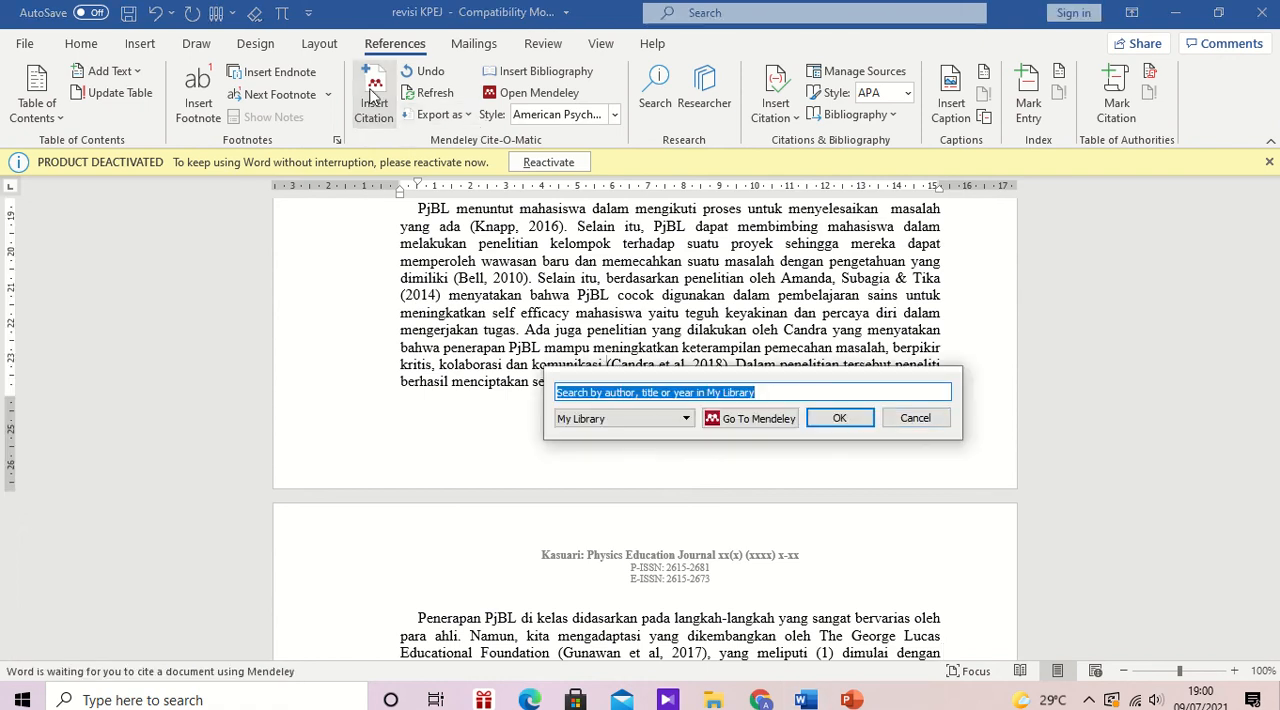
pyautogui.write('candra')
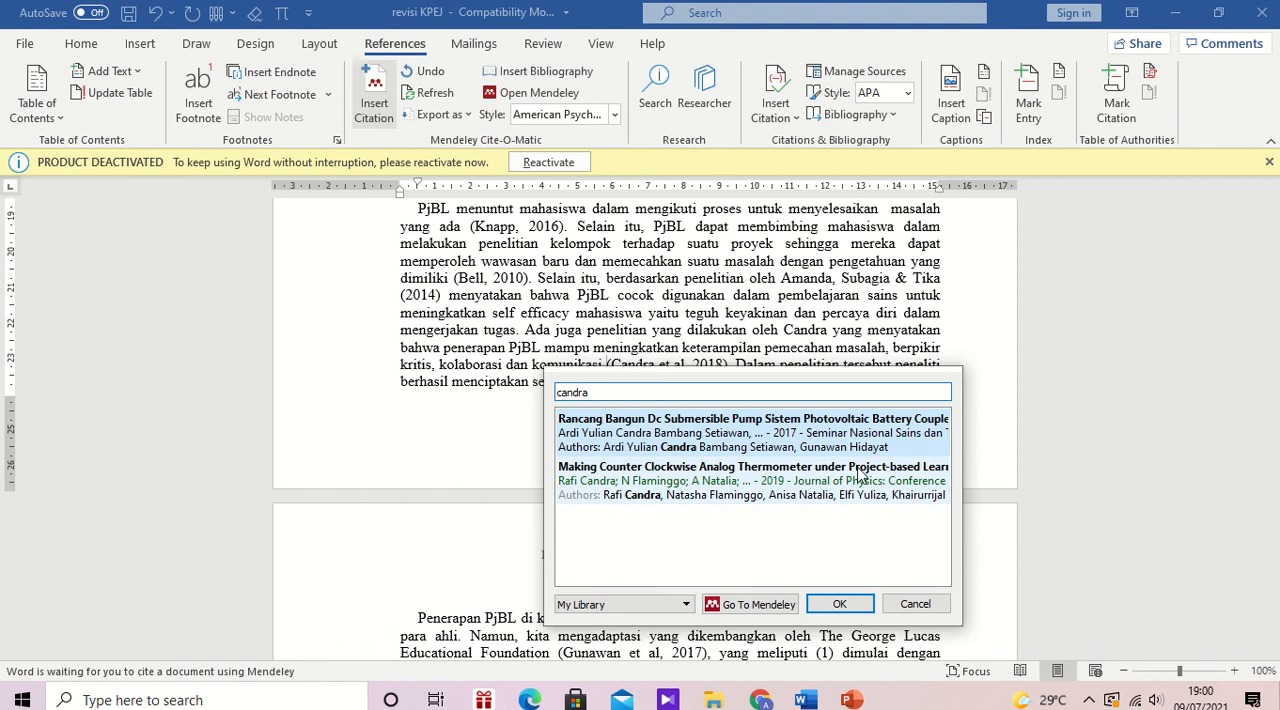
pyautogui.click(729, 470)
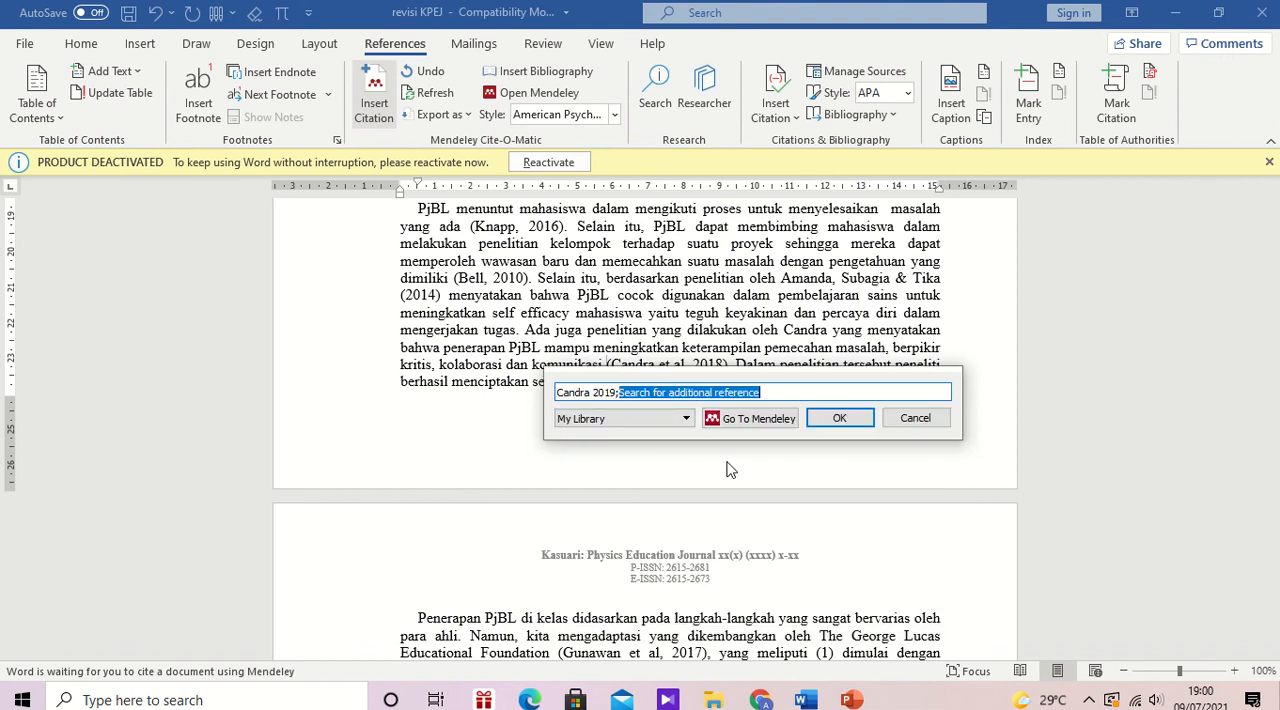
pyautogui.click(849, 420)
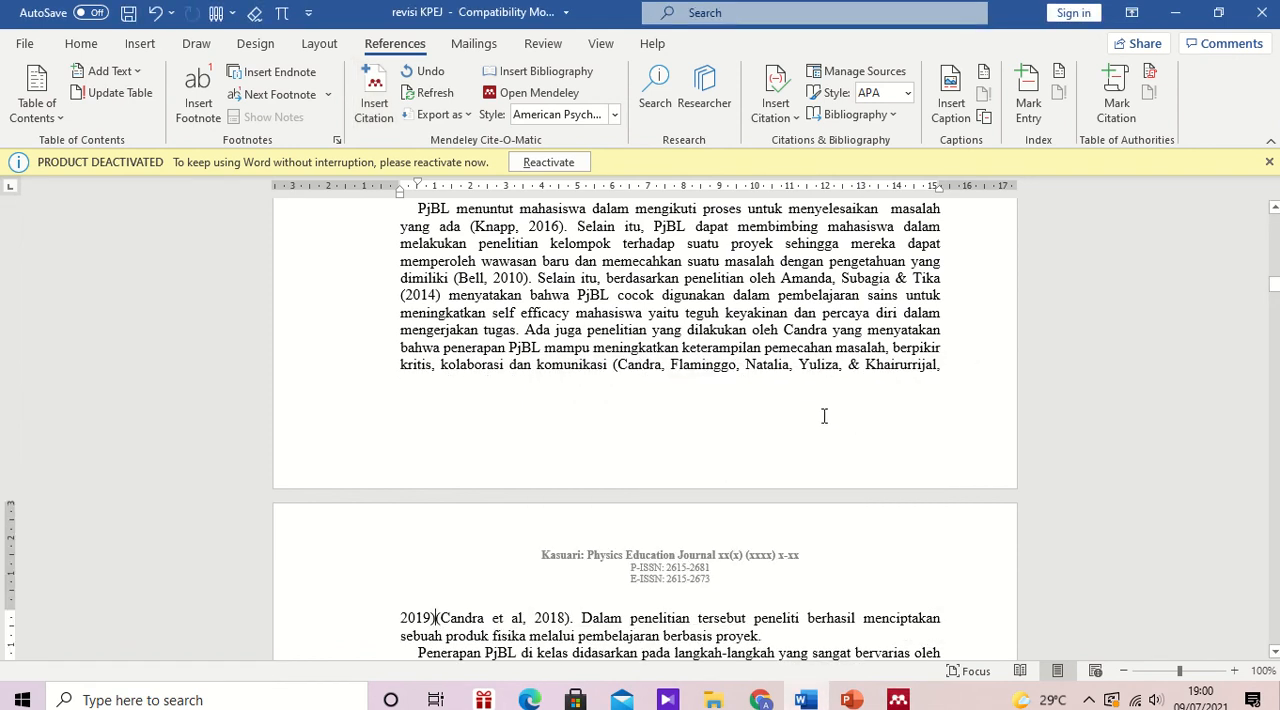
# Step: Delete the manually typed 2018 citation that follows the 2019 Mendeley citation after "kolaborasi dan komunikasi", keeping the period
pyautogui.press('Delete')
pyautogui.press('Delete')
pyautogui.press('Delete')
pyautogui.press('Delete')
pyautogui.press('Delete')
pyautogui.press('Delete')
pyautogui.press('Delete')
pyautogui.press('Delete')
pyautogui.press('Delete')
pyautogui.press('Delete')
pyautogui.press('Delete')
pyautogui.press('Delete')
pyautogui.press('Delete')
pyautogui.press('Delete')
pyautogui.press('Delete')
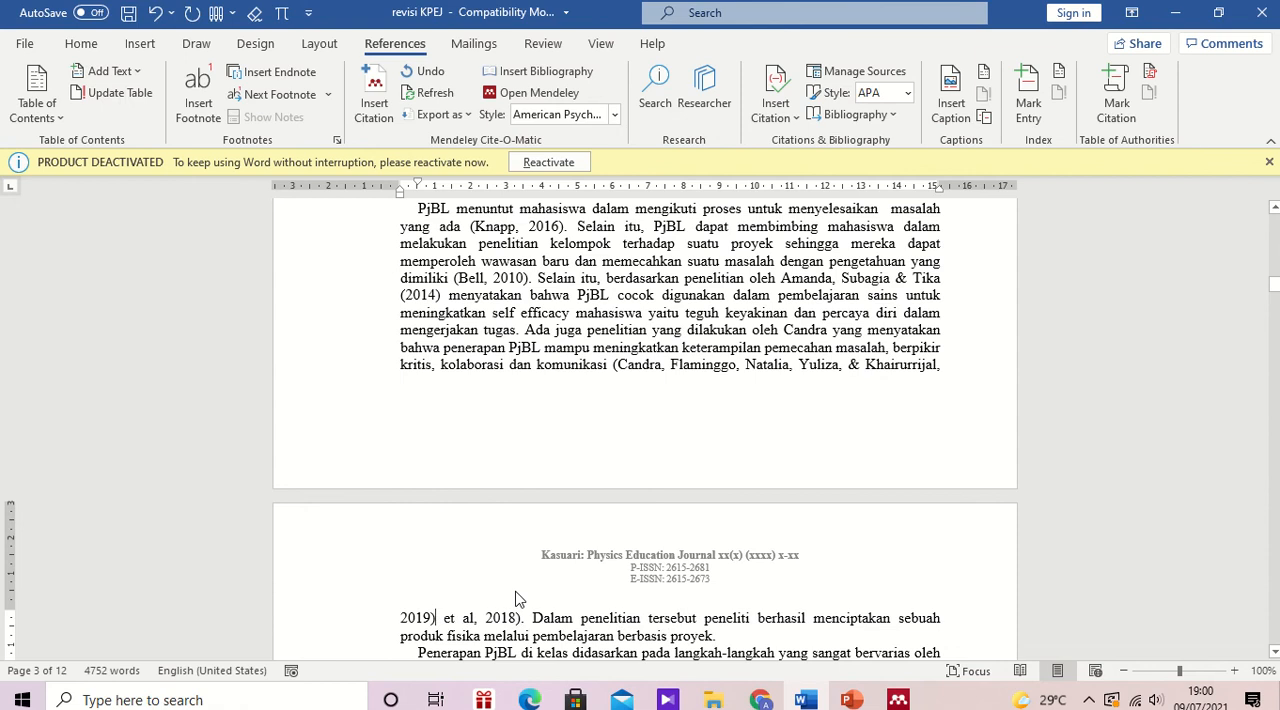
pyautogui.press('Delete')
pyautogui.press('Delete')
pyautogui.press('Delete')
pyautogui.press('Delete')
pyautogui.press('Delete')
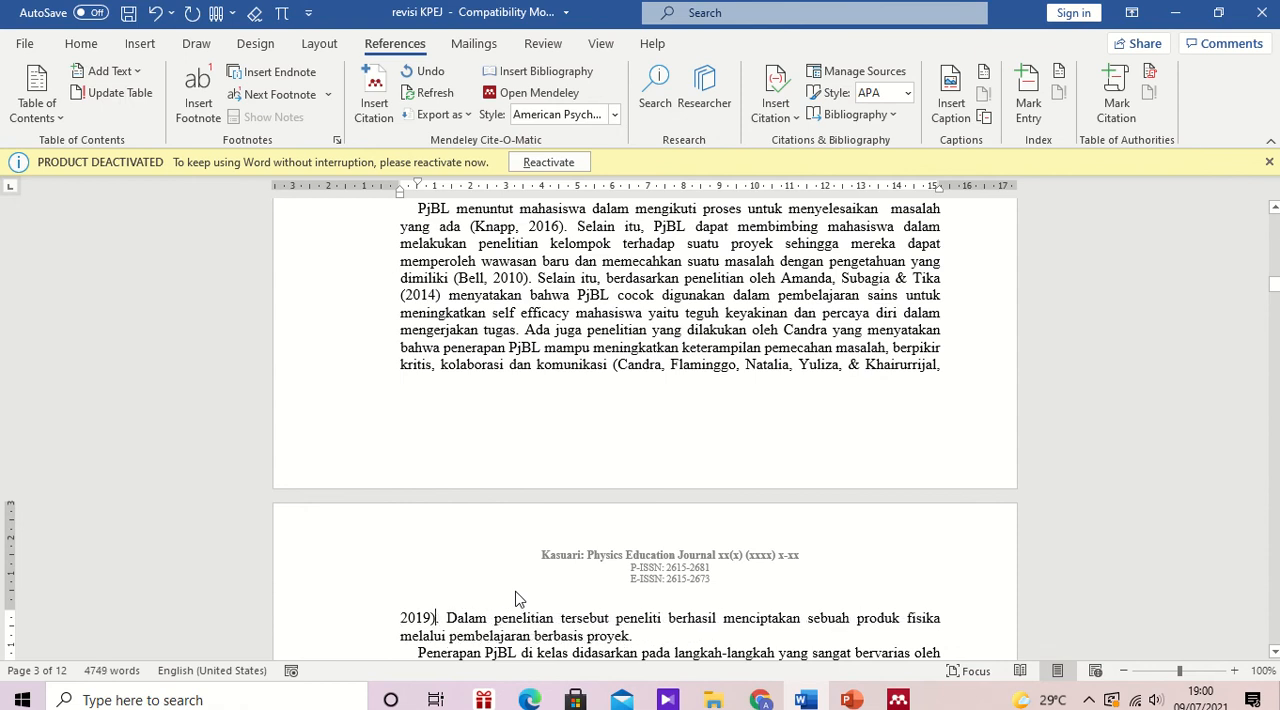
# Step: Cite the 2017 "Pengaruh Penggunaan Multimedia Interaktif Terhadap Penguasaan Konsep" reference after "The George Lucas Educational Foundation", searching by the typed citation's author
pyautogui.click(1273, 652)
pyautogui.click(1275, 653)
pyautogui.click(1275, 653)
pyautogui.click(1275, 653)
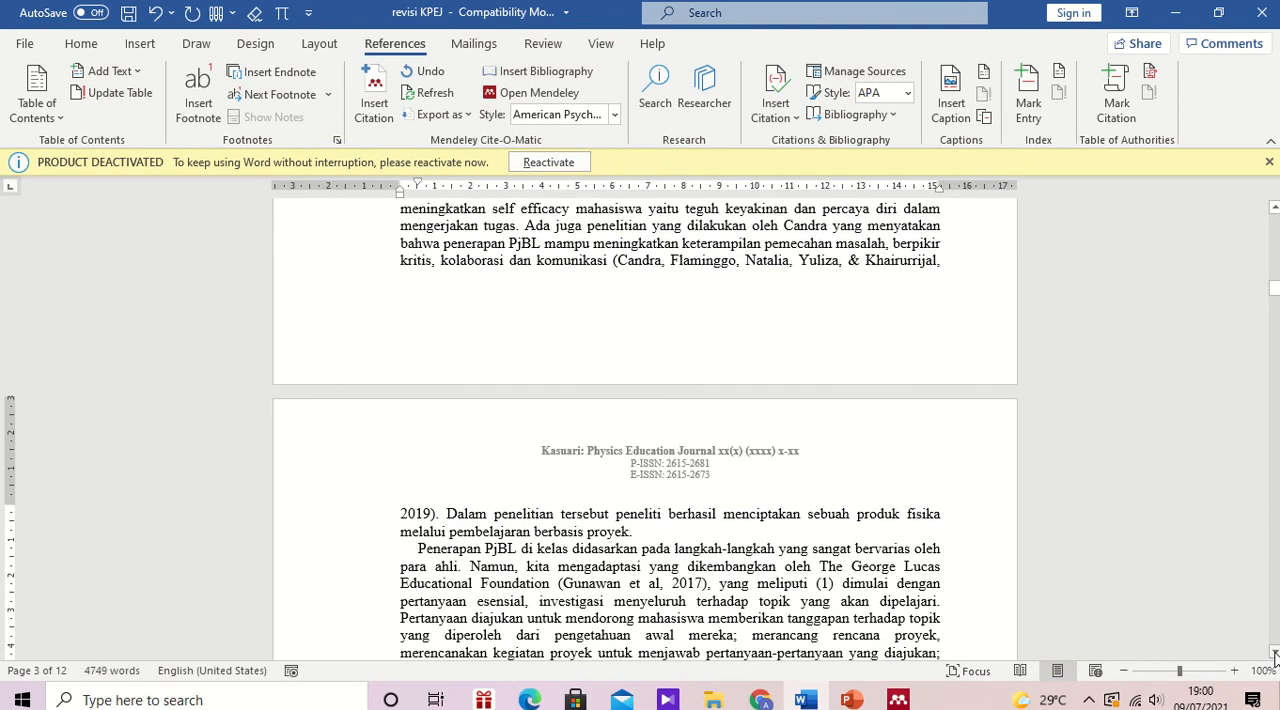
pyautogui.click(1275, 653)
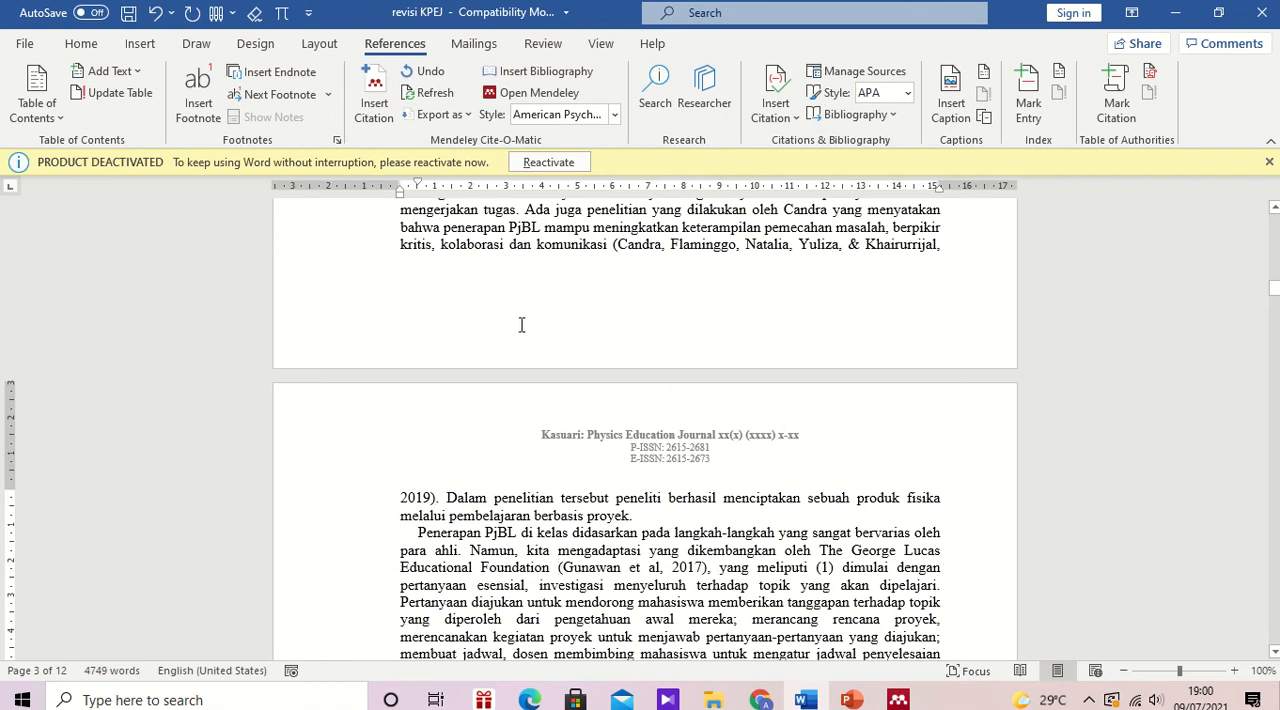
pyautogui.click(378, 100)
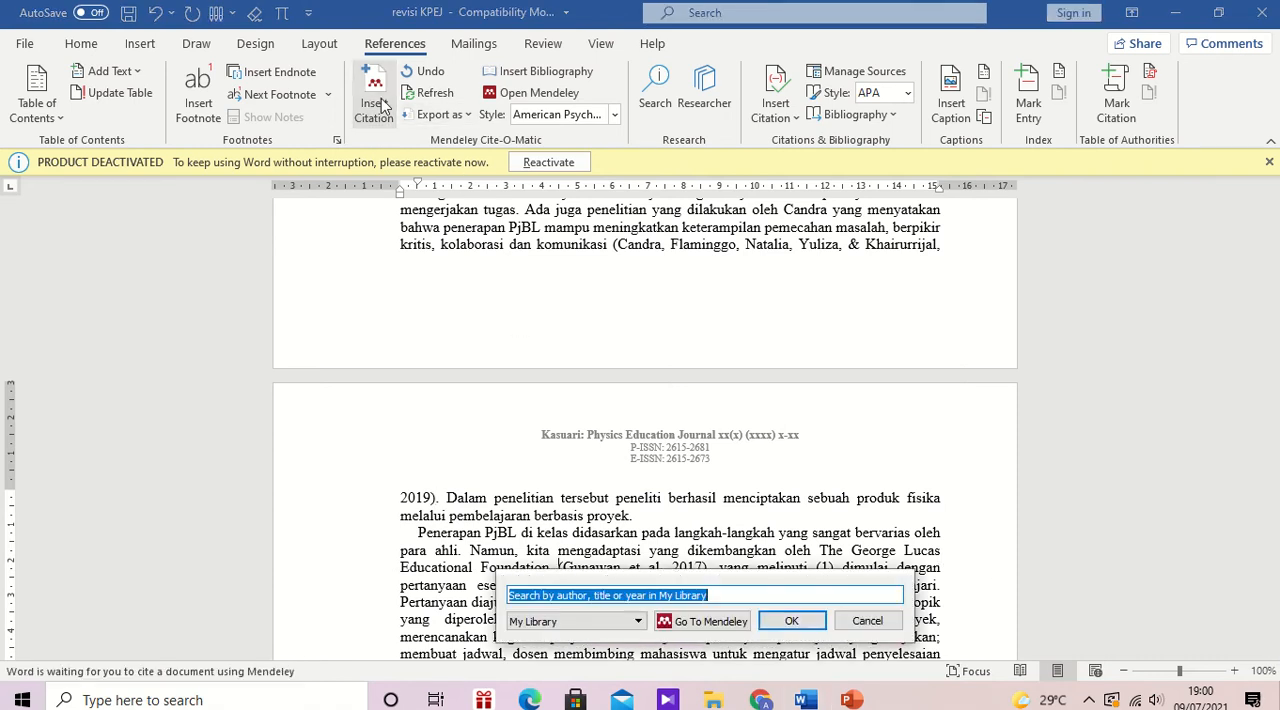
pyautogui.write('gunawan')
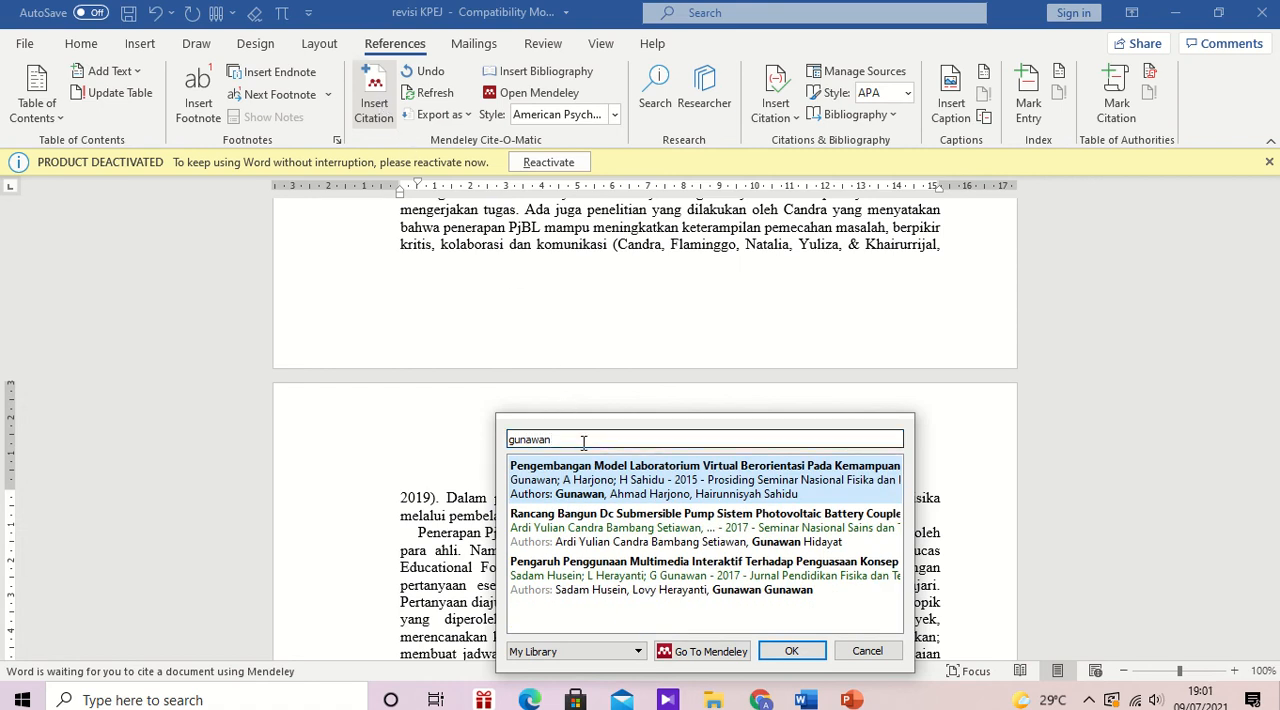
pyautogui.click(588, 580)
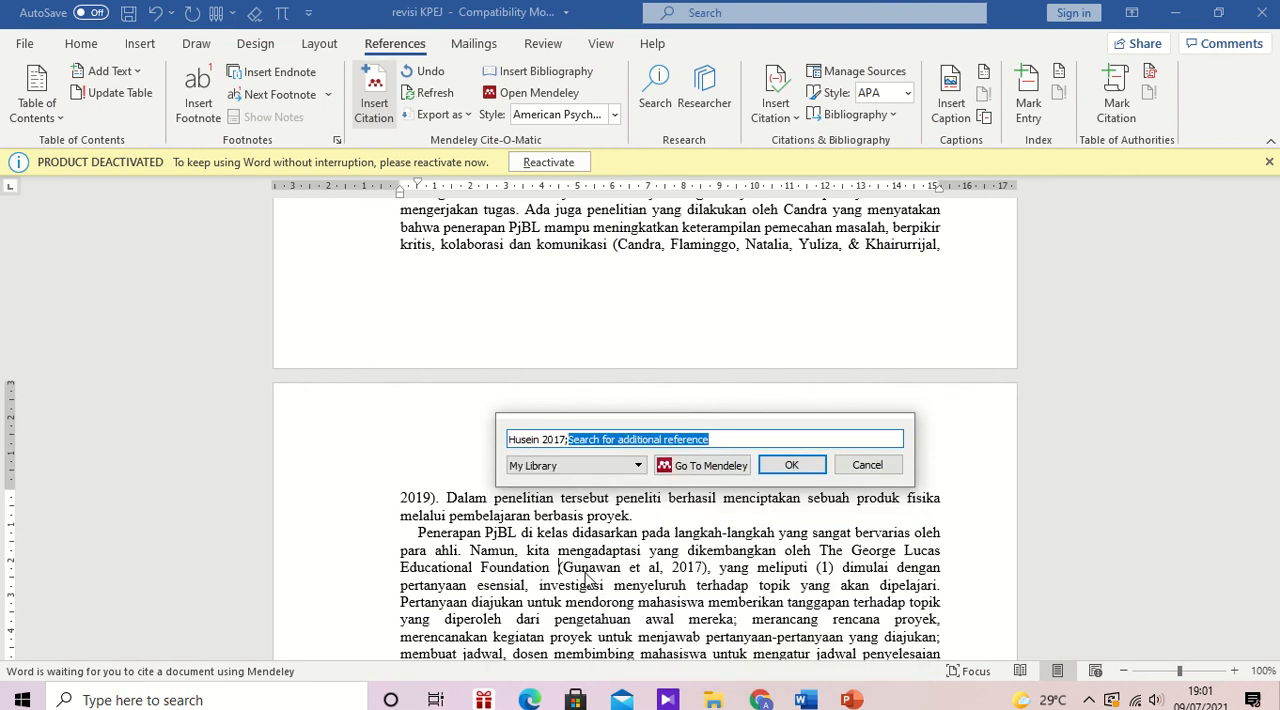
pyautogui.click(787, 465)
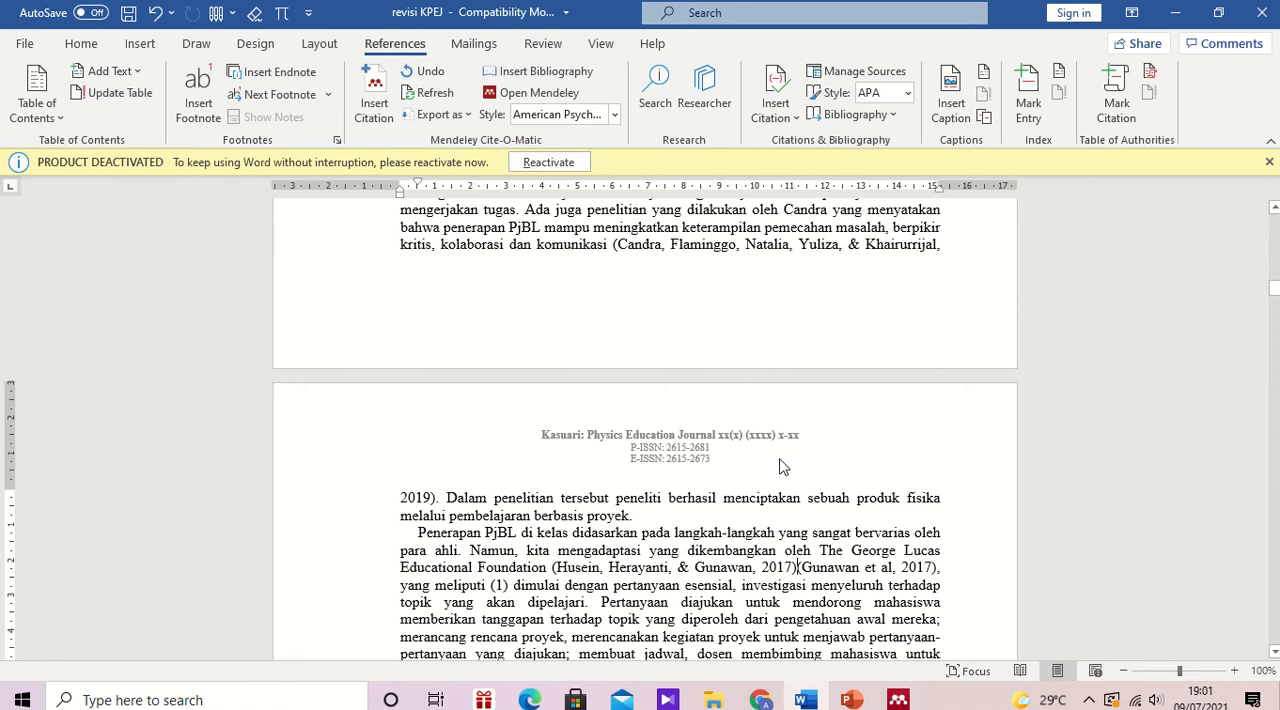
# Step: Delete the manually typed 2017 citation that follows the Mendeley one after "Educational Foundation", keeping the comma
pyautogui.press('Delete')
pyautogui.press('Delete')
pyautogui.press('Delete')
pyautogui.press('Delete')
pyautogui.press('Delete')
pyautogui.press('Delete')
pyautogui.press('Delete')
pyautogui.press('Delete')
pyautogui.press('Delete')
pyautogui.press('Delete')
pyautogui.press('Delete')
pyautogui.press('Delete')
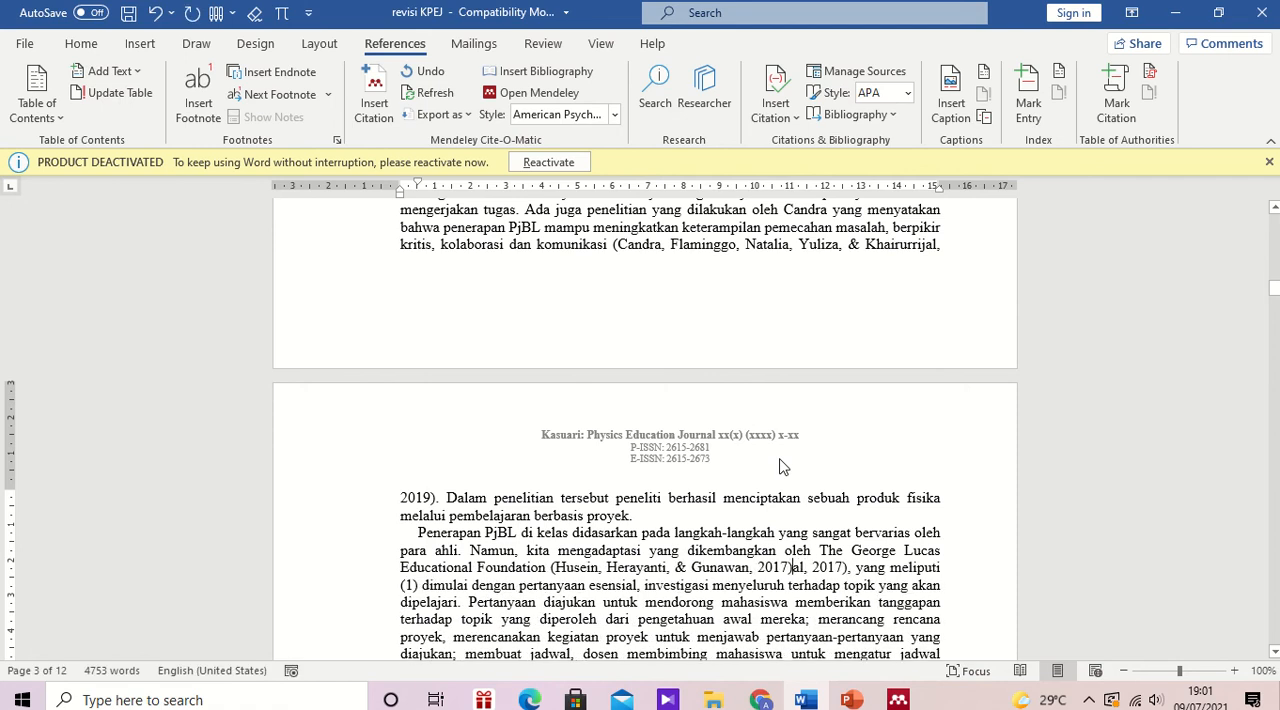
pyautogui.press('Delete')
pyautogui.press('Delete')
pyautogui.press('Delete')
pyautogui.press('Delete')
pyautogui.press('Delete')
pyautogui.press('Delete')
pyautogui.press('Delete')
pyautogui.press('Delete')
pyautogui.press('Delete')
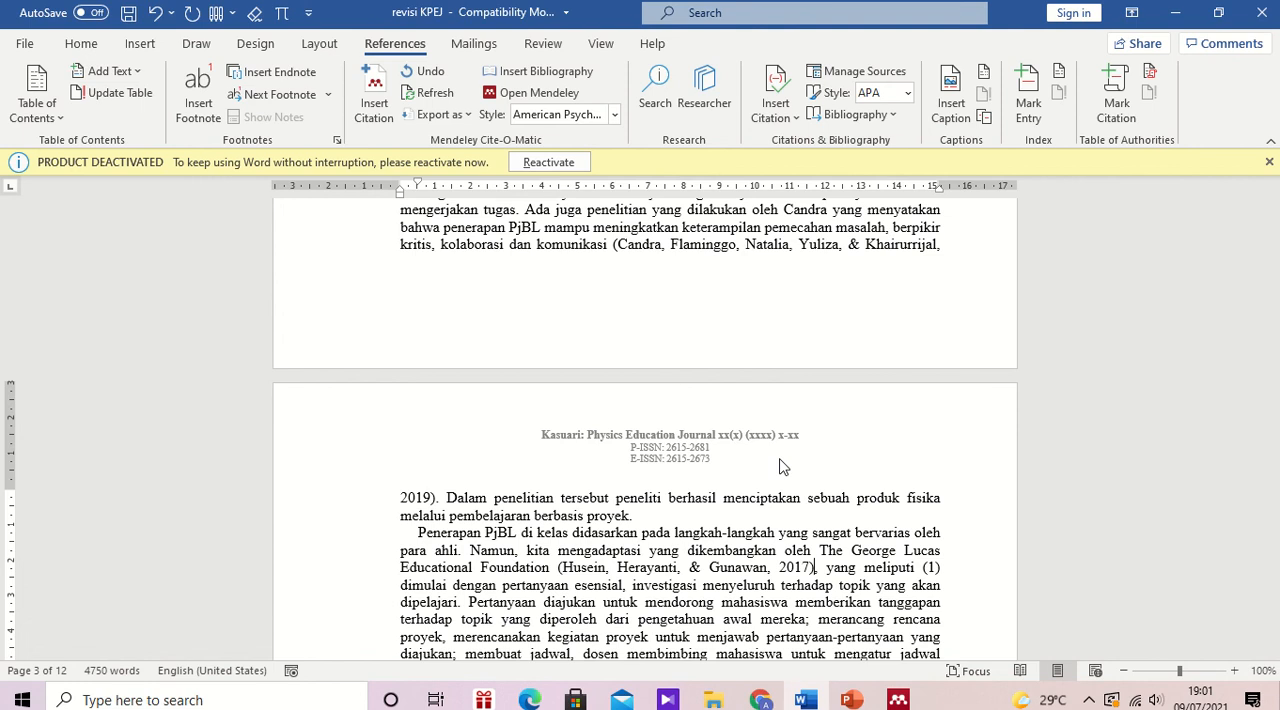
# Step: Cite the 2017 "Implementation of Virtual Laboratory in Physics Experiment Course" reference after "Universitas Papua", searching by the typed citation's first author
pyautogui.scroll(-4, 782, 467)
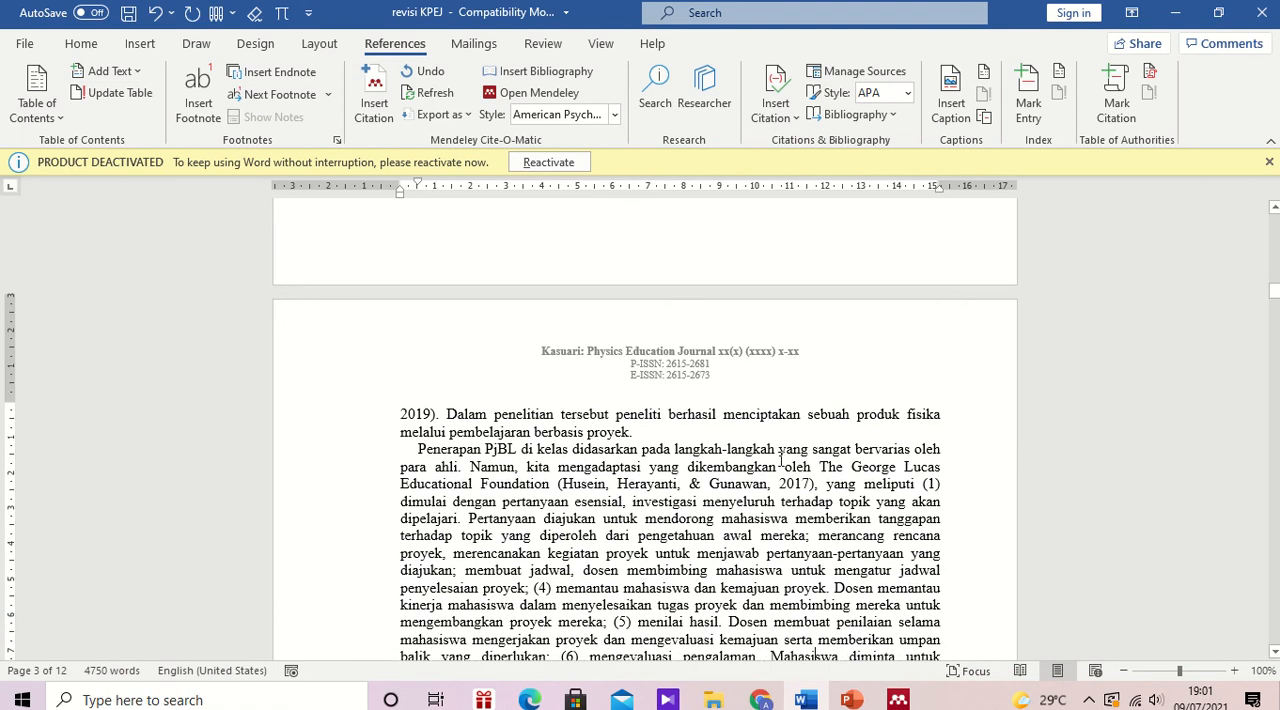
pyautogui.scroll(-4, 782, 459)
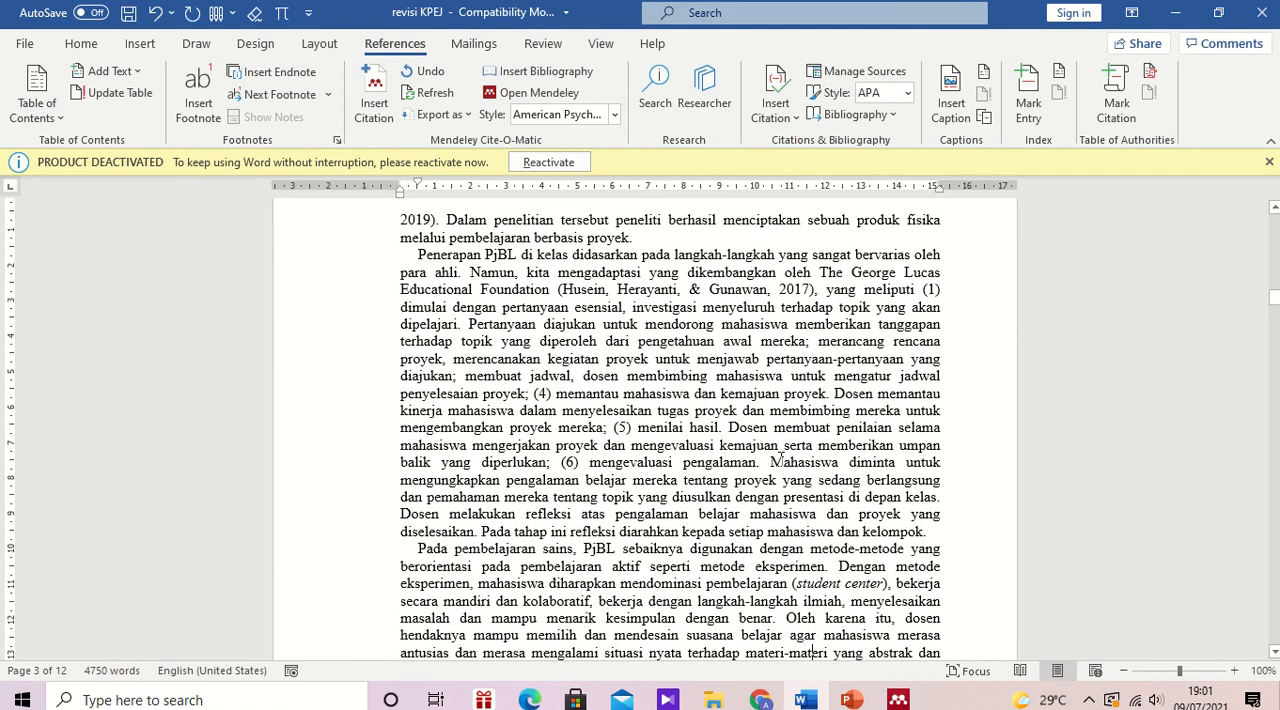
pyautogui.scroll(-4, 782, 459)
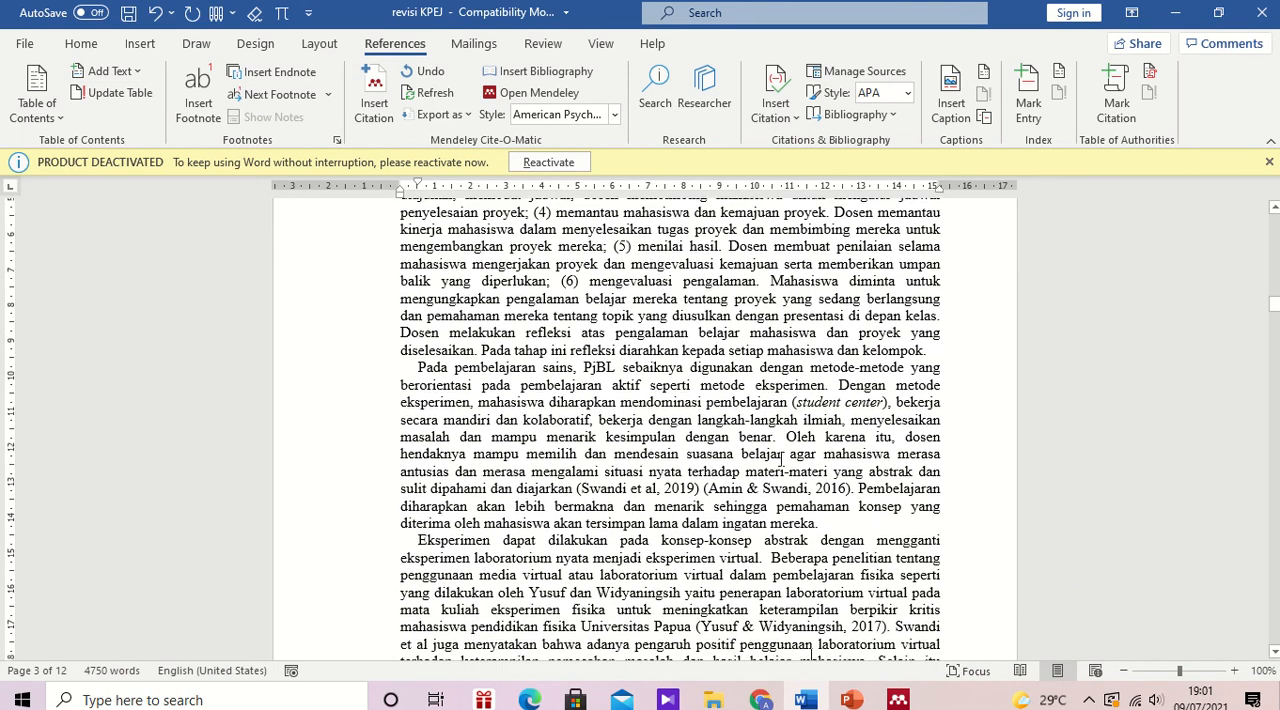
pyautogui.scroll(-1, 782, 459)
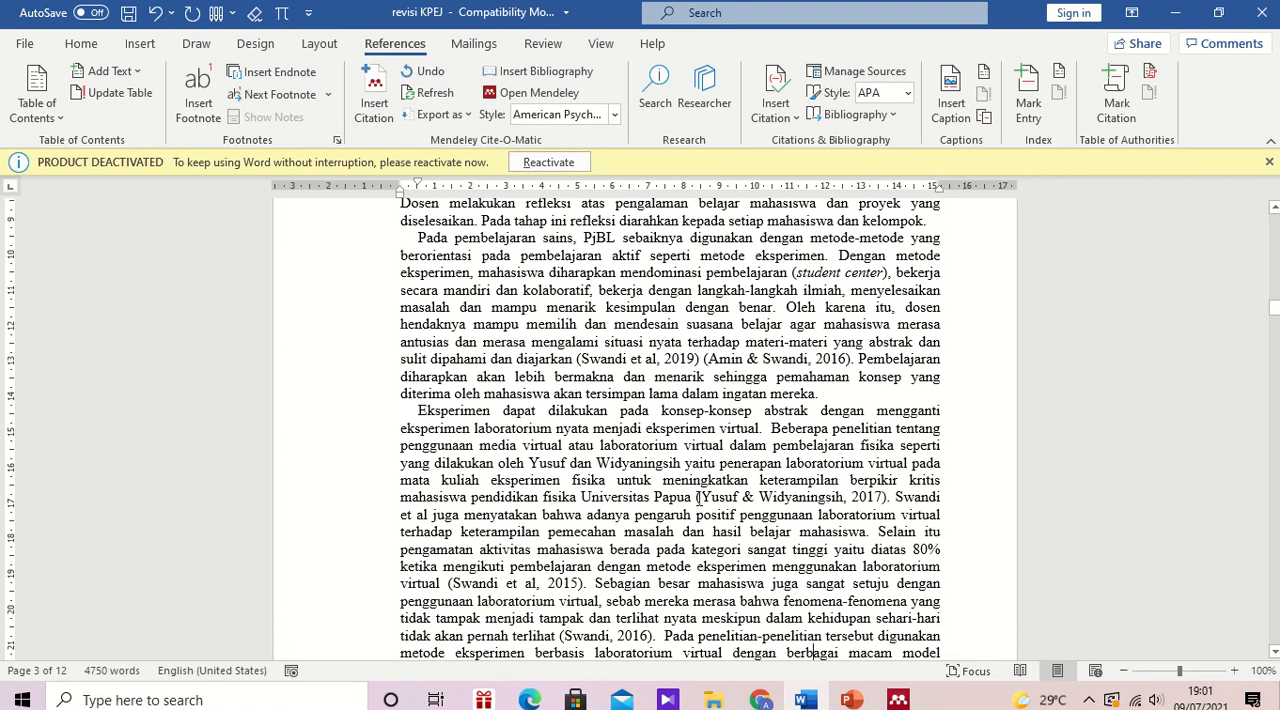
pyautogui.click(696, 496)
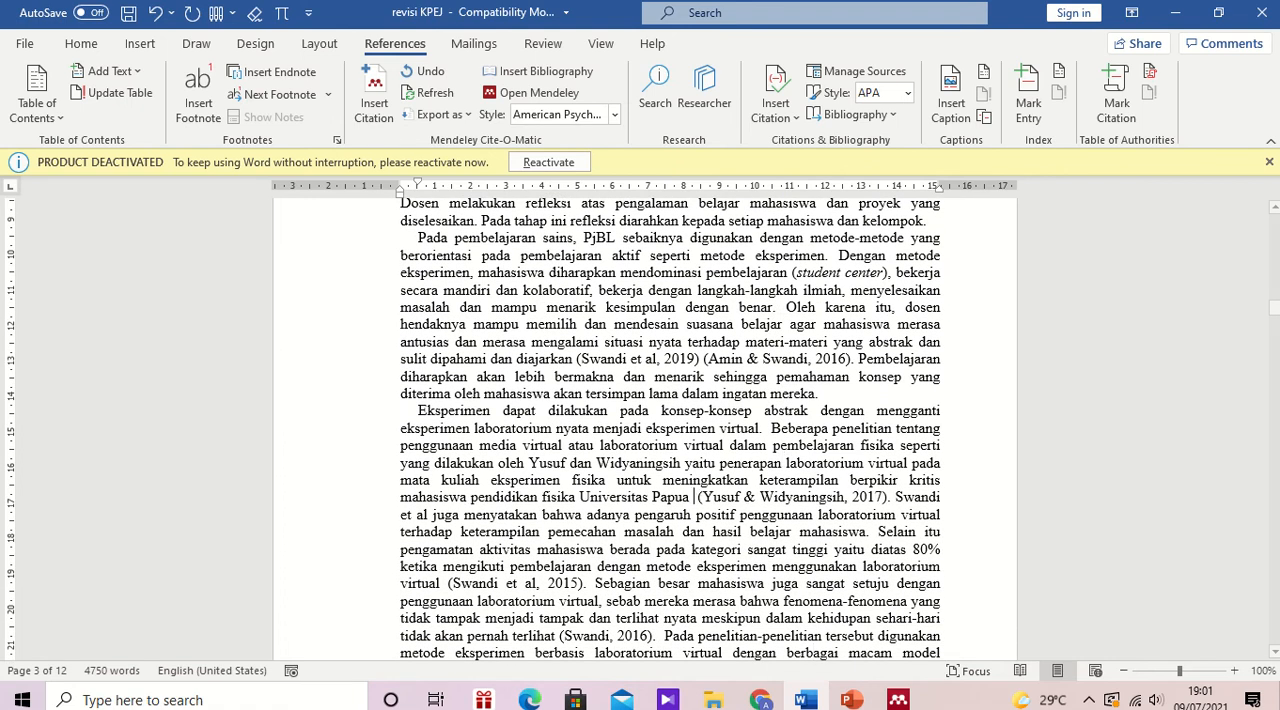
pyautogui.click(375, 90)
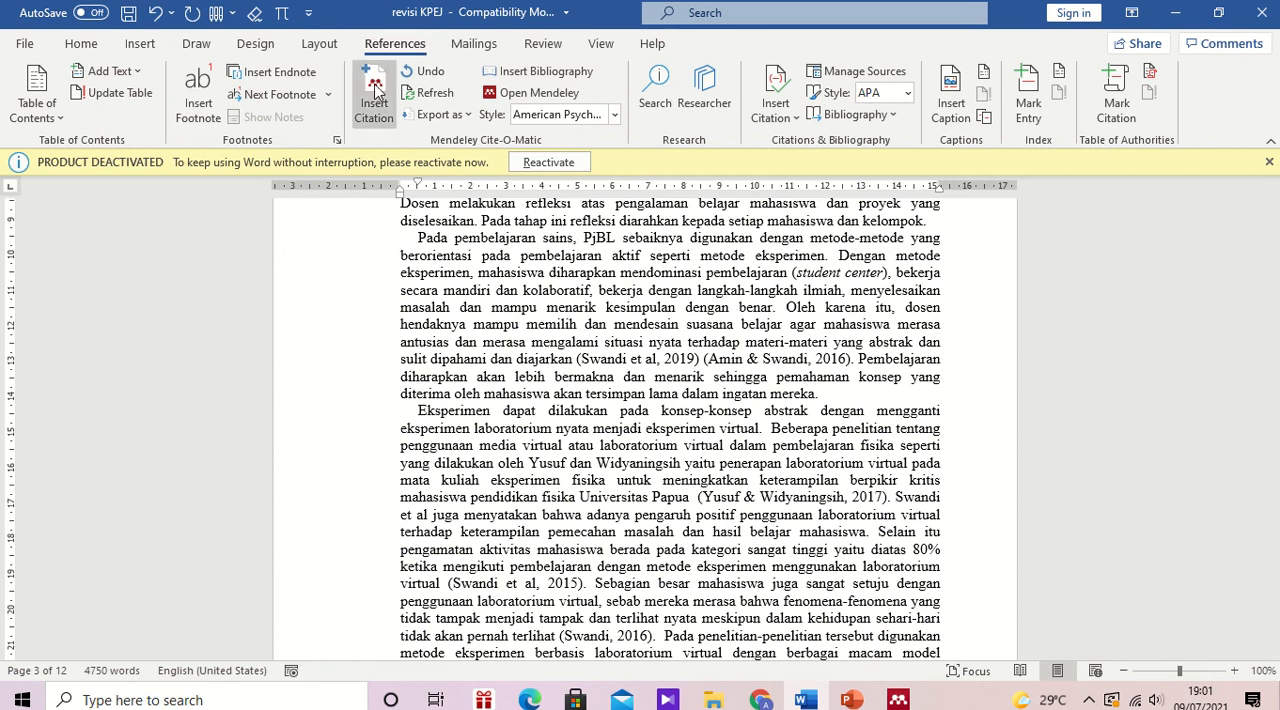
pyautogui.write('yusud')
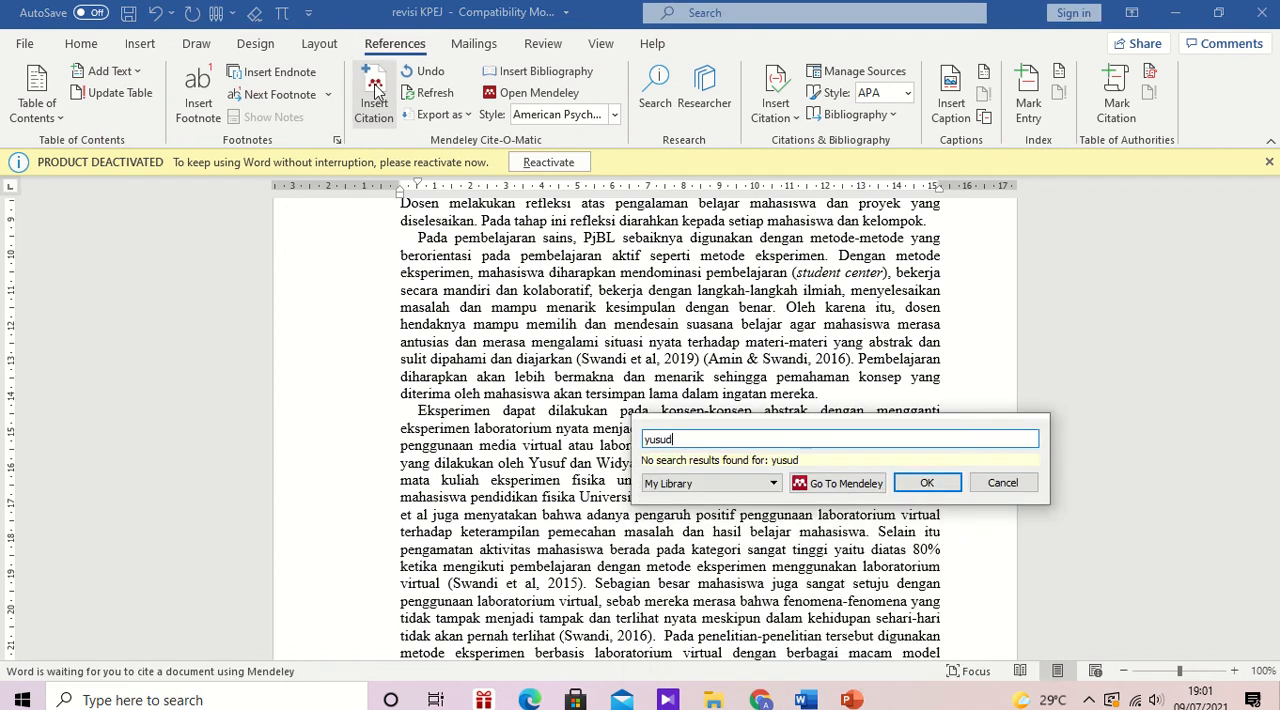
pyautogui.press('BackSpace')
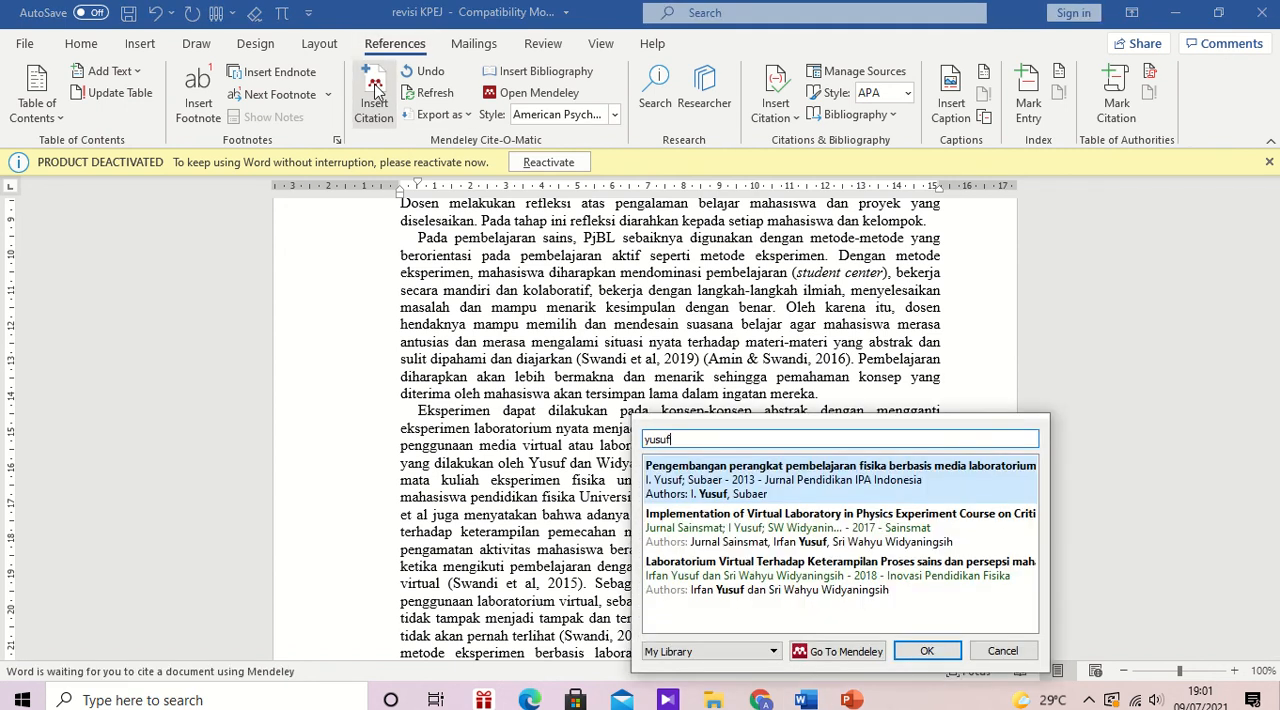
pyautogui.write('f')
pyautogui.click(708, 528)
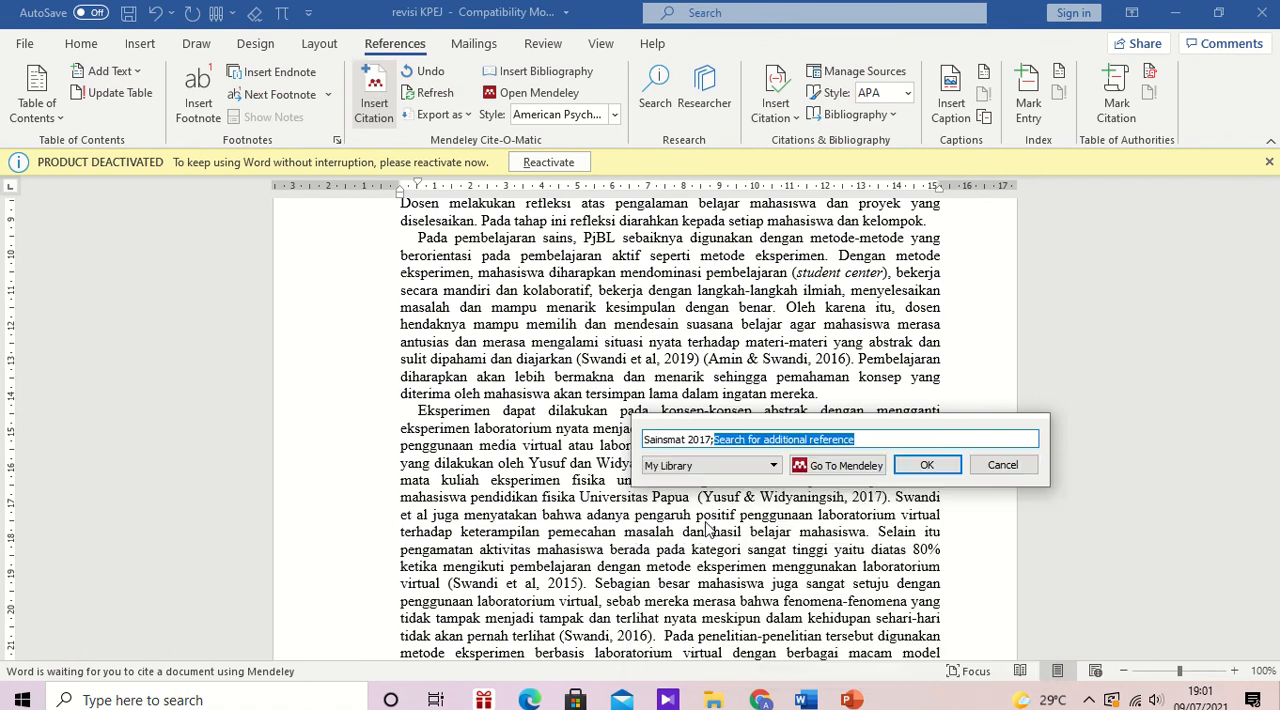
pyautogui.click(926, 466)
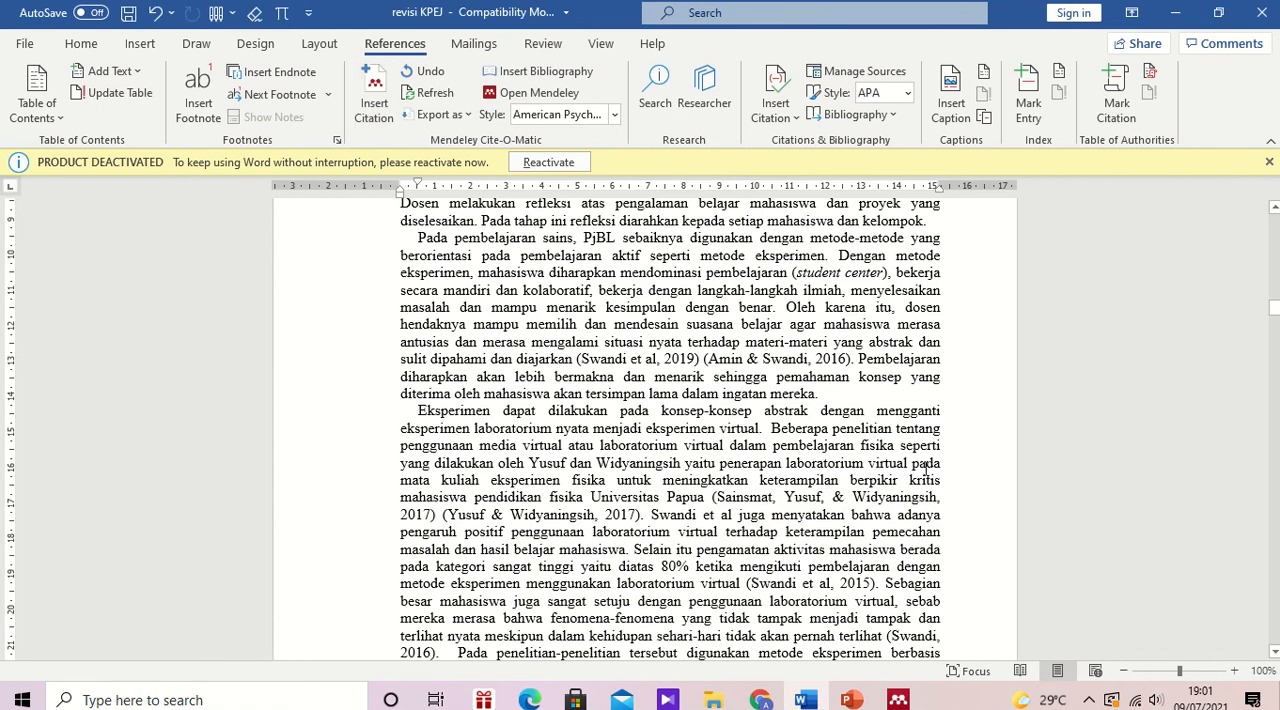
# Step: Delete the manually typed 2017 citation after the Mendeley one for "Universitas Papua", along with the extra space before the period
pyautogui.press('Delete')
pyautogui.press('Delete')
pyautogui.press('Delete')
pyautogui.press('Delete')
pyautogui.press('Delete')
pyautogui.press('Delete')
pyautogui.press('Delete')
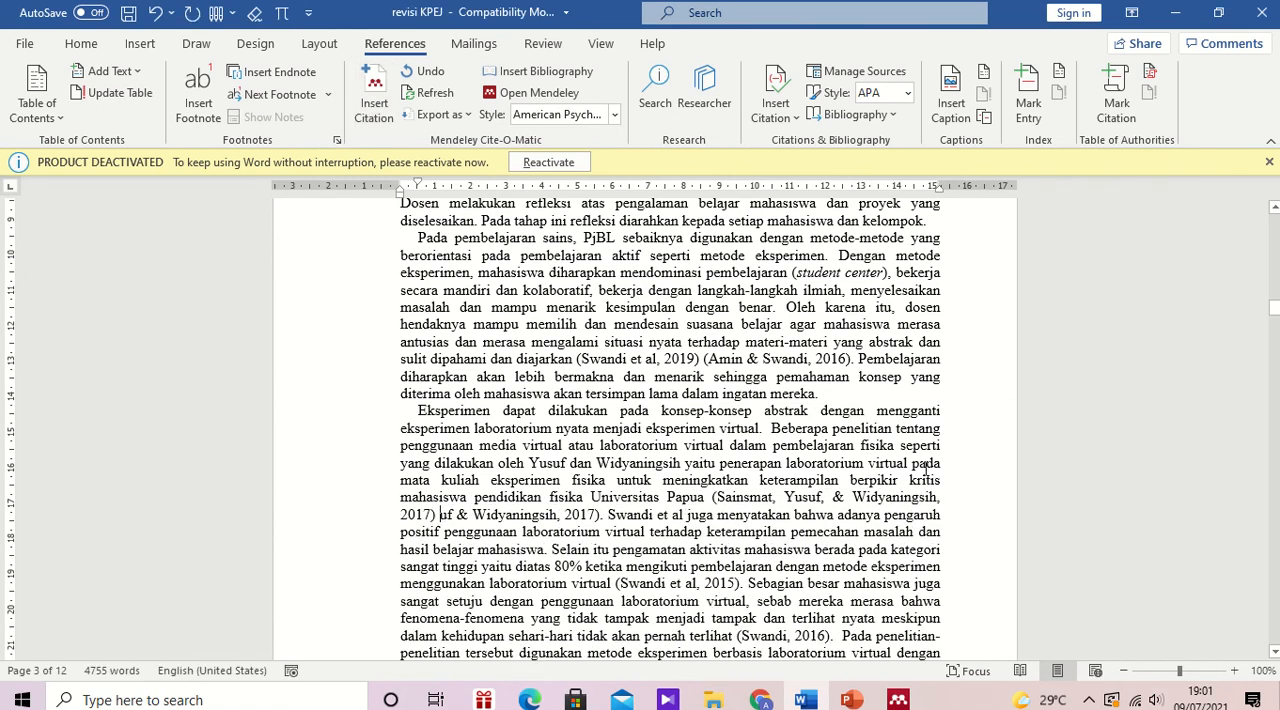
pyautogui.press('Delete')
pyautogui.press('Delete')
pyautogui.press('Delete')
pyautogui.press('Delete')
pyautogui.press('Delete')
pyautogui.press('Delete')
pyautogui.press('Delete')
pyautogui.press('Delete')
pyautogui.press('Delete')
pyautogui.press('Delete')
pyautogui.press('Delete')
pyautogui.press('Delete')
pyautogui.press('Delete')
pyautogui.press('Delete')
pyautogui.press('Delete')
pyautogui.press('Delete')
pyautogui.press('Delete')
pyautogui.press('Delete')
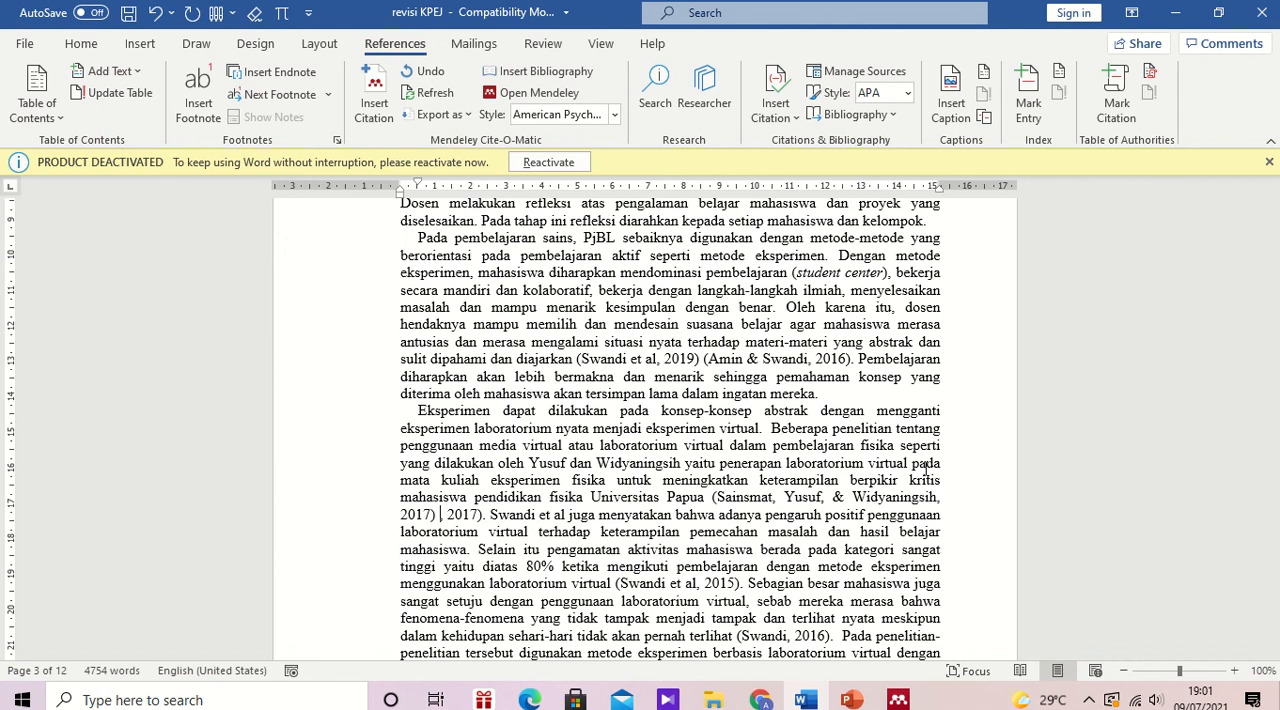
pyautogui.press('BackSpace')
pyautogui.press('Delete')
pyautogui.press('Delete')
pyautogui.press('Delete')
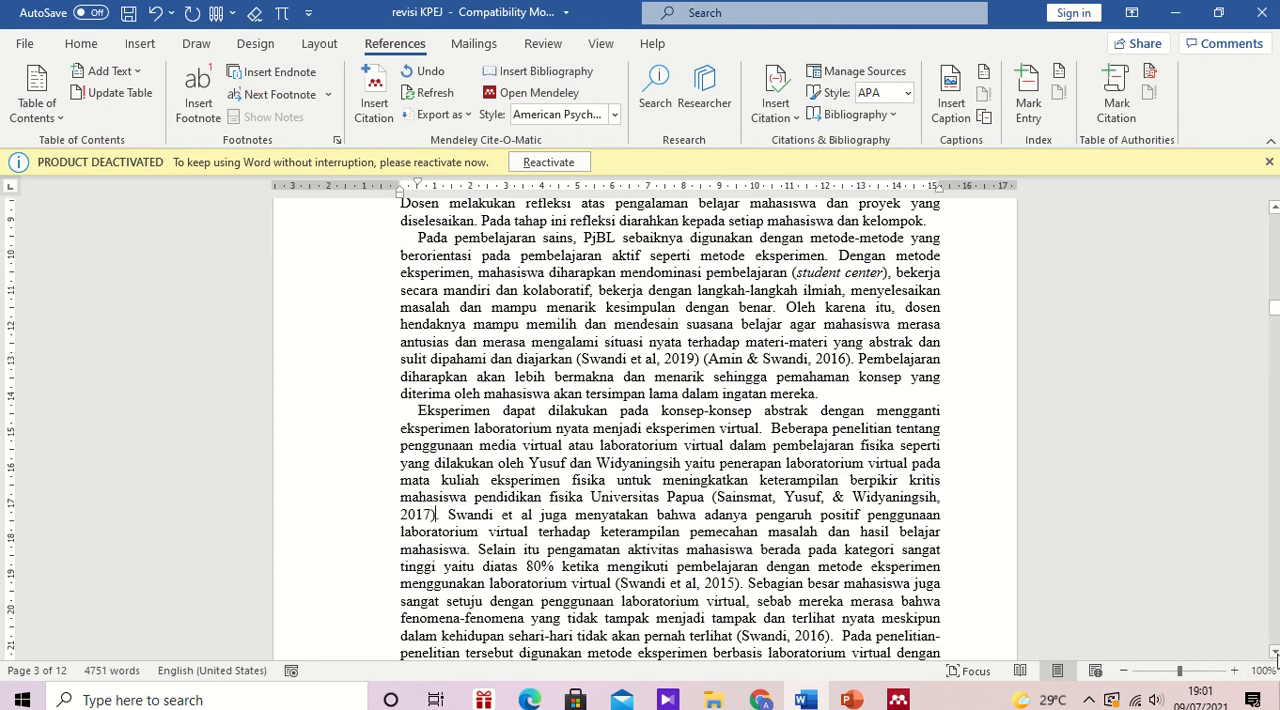
# Step: Try to cite the 2009 source after "materi yang dipelajari", searching by its author's surname and checking the Mendeley library before returning to Word
pyautogui.click(1274, 651)
pyautogui.moveTo(1274, 651); pyautogui.dragTo(1274, 651)
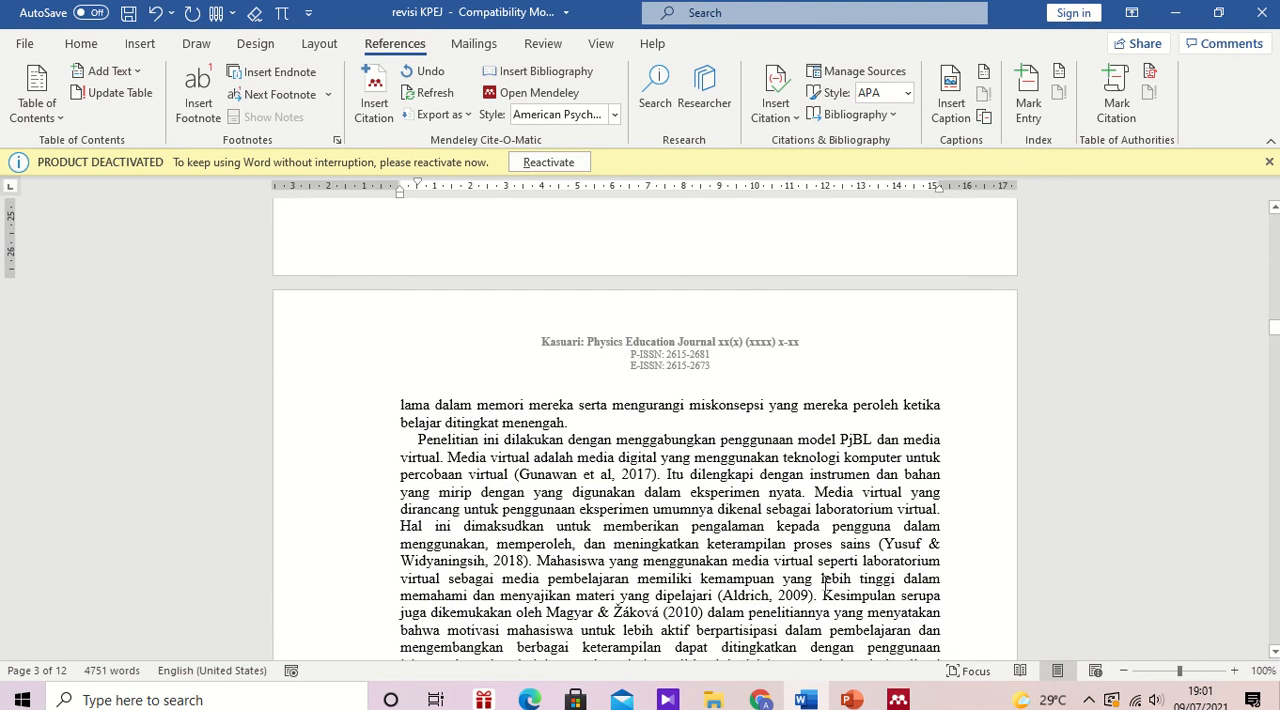
pyautogui.click(717, 595)
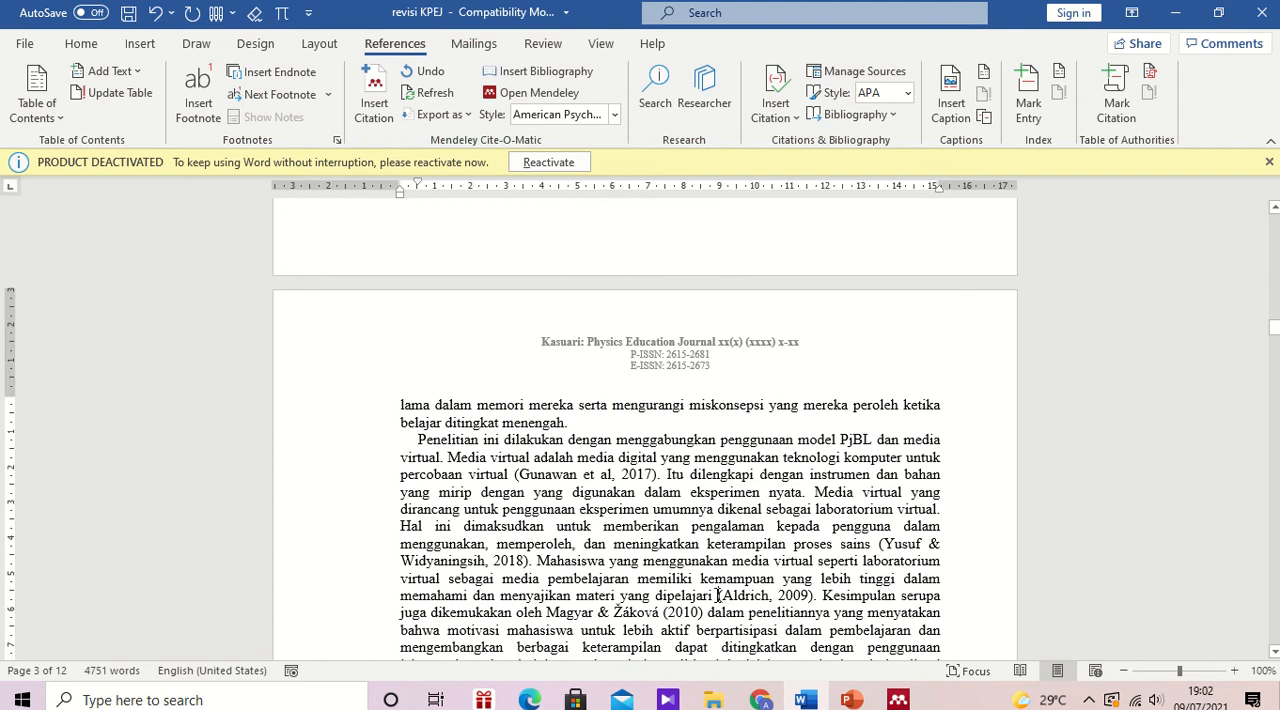
pyautogui.click(374, 95)
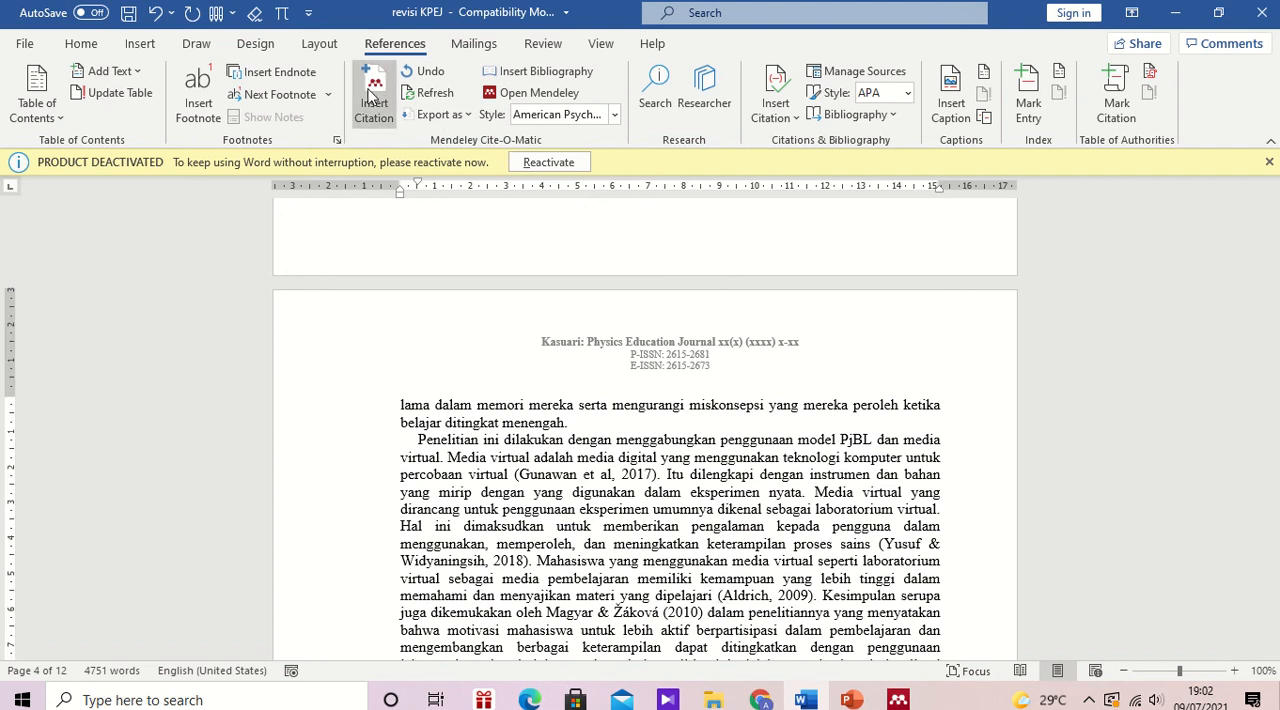
pyautogui.write('aldr')
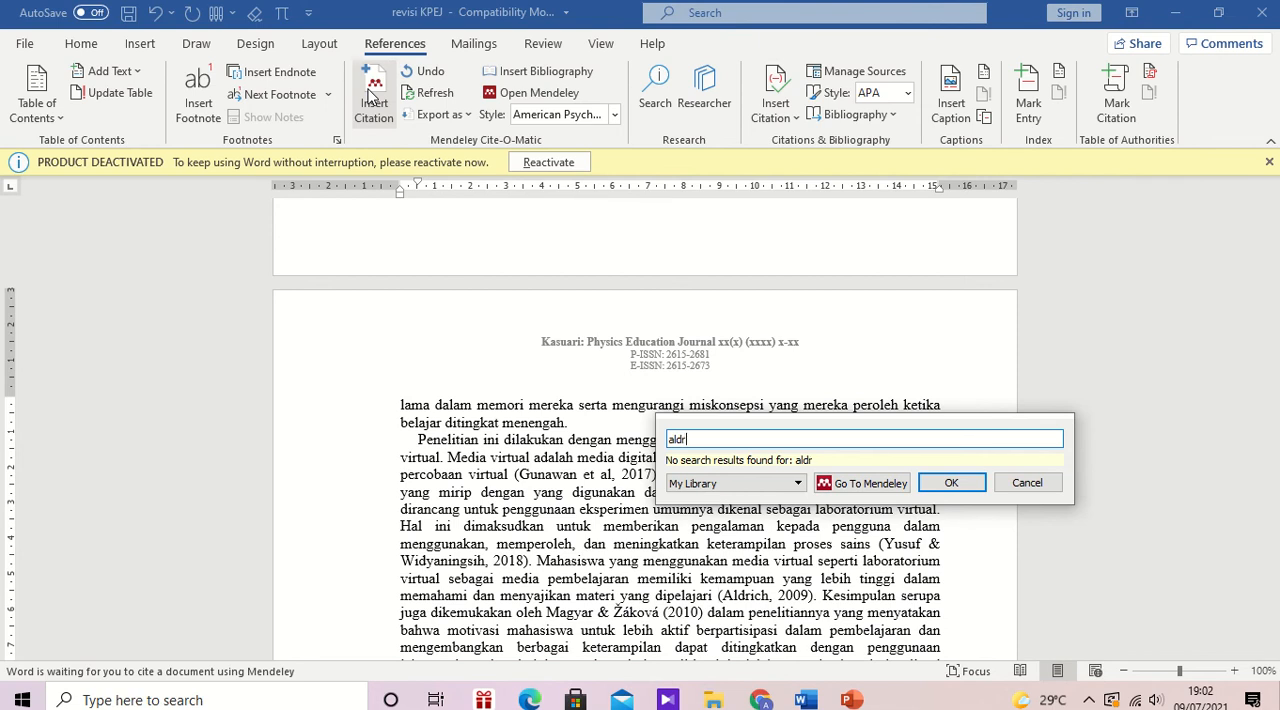
pyautogui.write('icf')
pyautogui.click(870, 484)
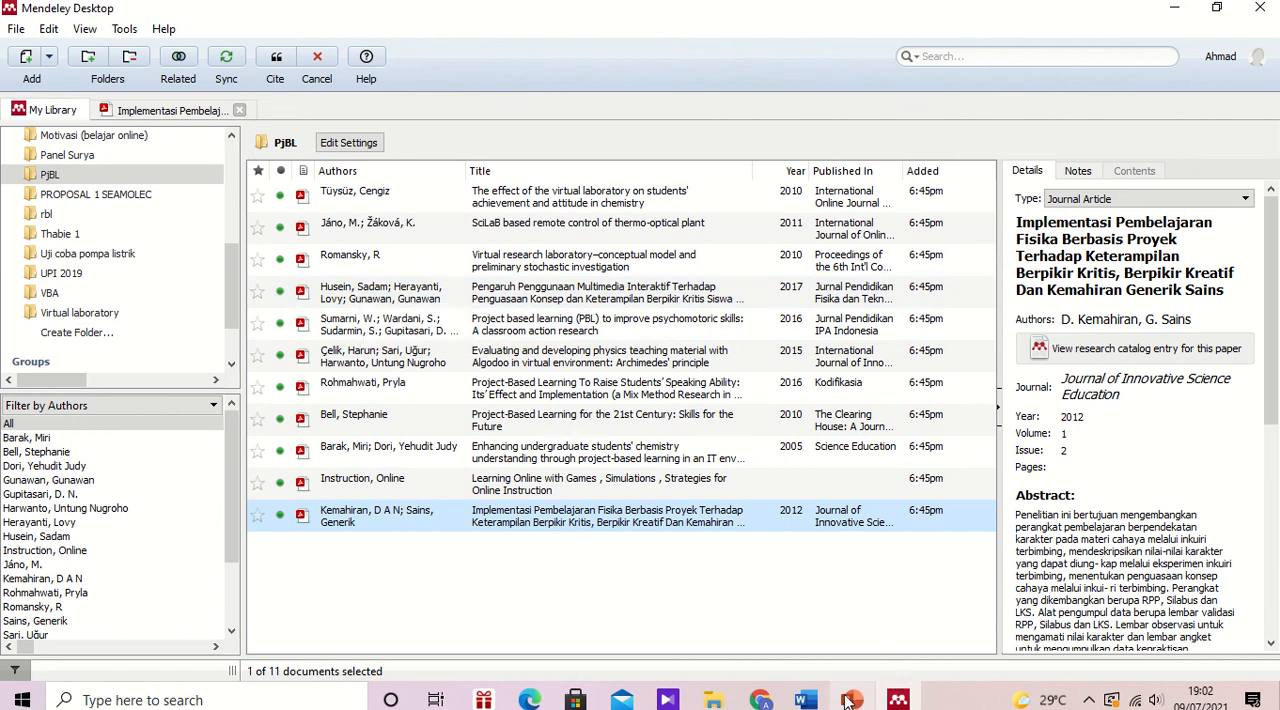
pyautogui.click(806, 702)
pyautogui.click(807, 702)
pyautogui.click(806, 702)
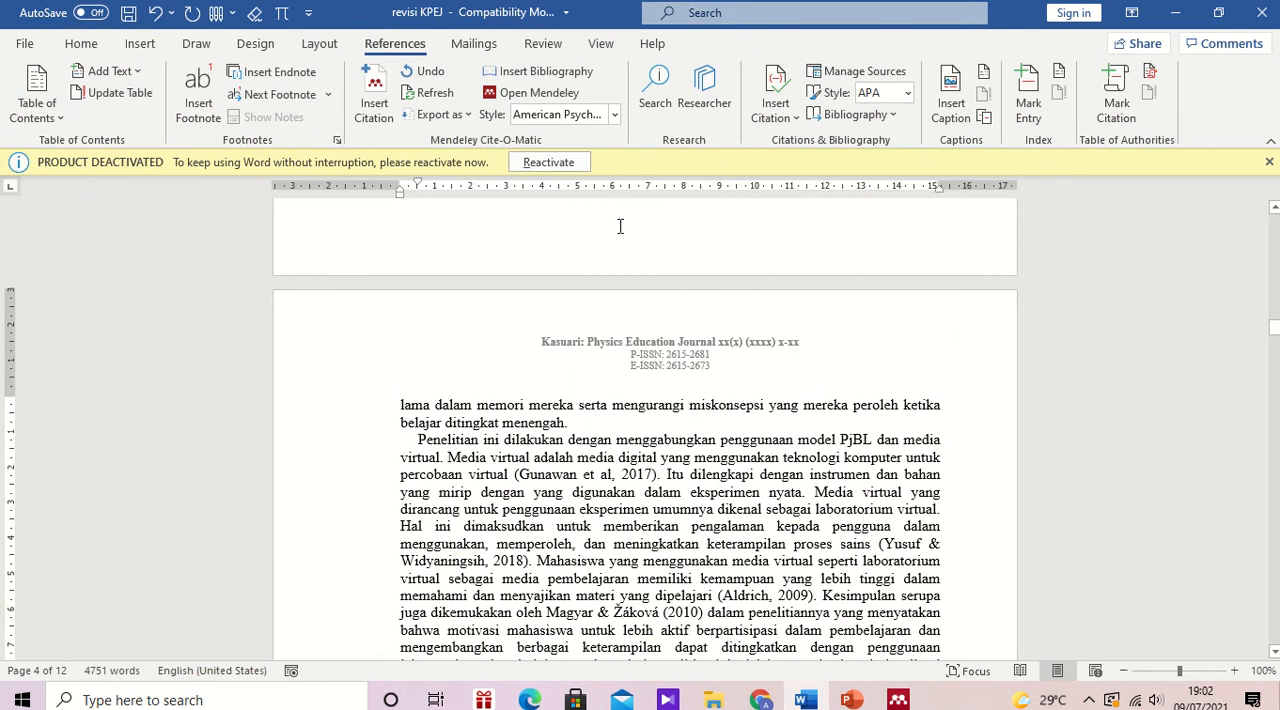
# Step: Cite the 2018 "Laboratorium Virtual Terhadap Keterampilan Proses sains" reference after "meningkatkan keterampilan proses sains", with a space before the citation
pyautogui.click(373, 105)
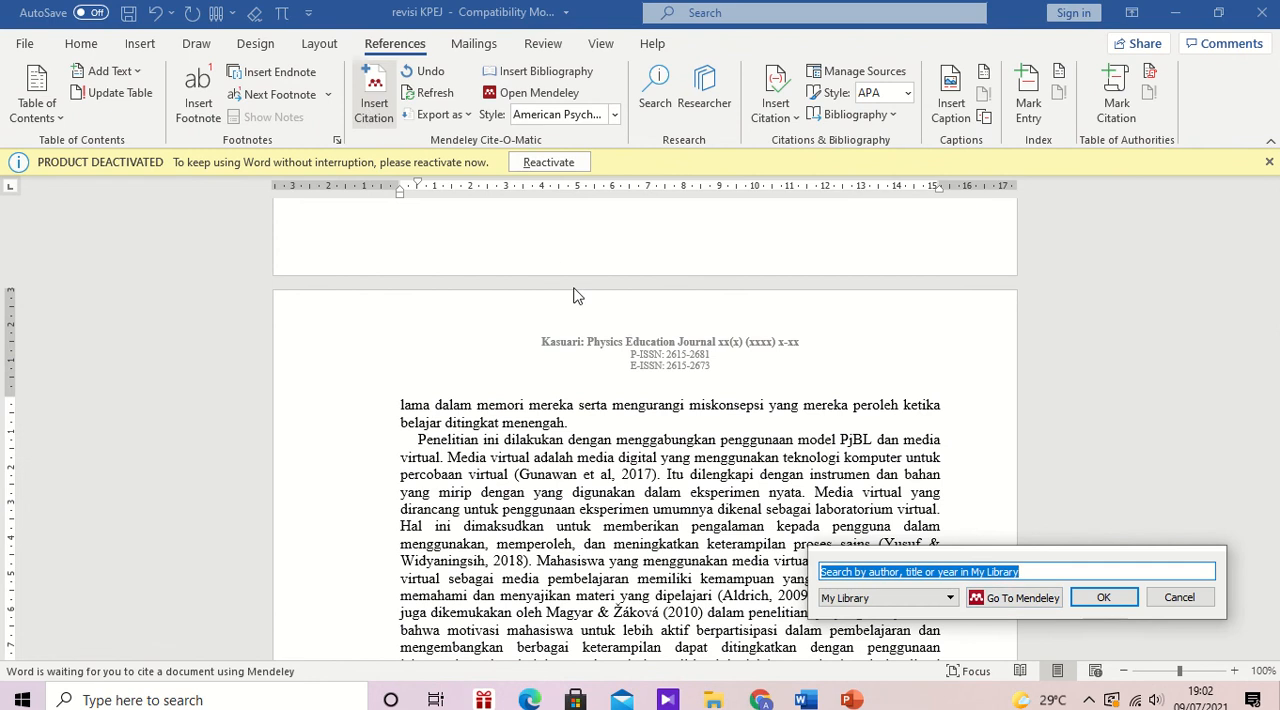
pyautogui.write('yusuf')
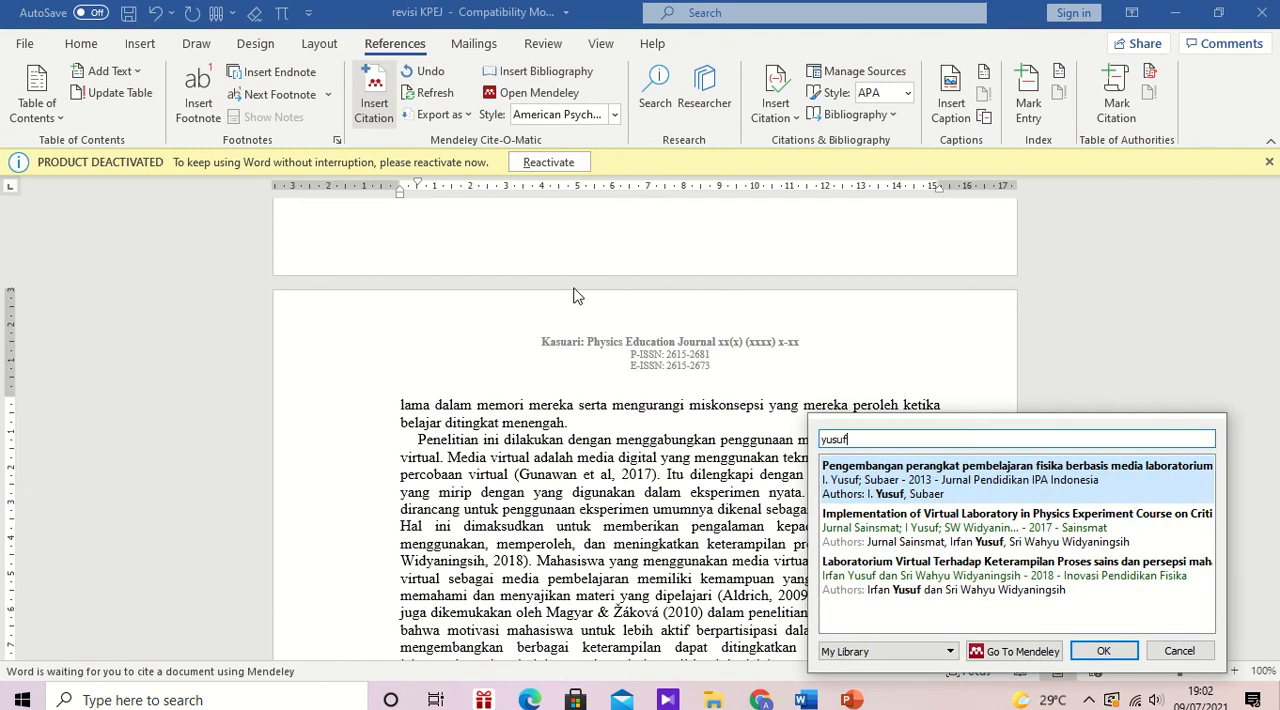
pyautogui.click(1018, 580)
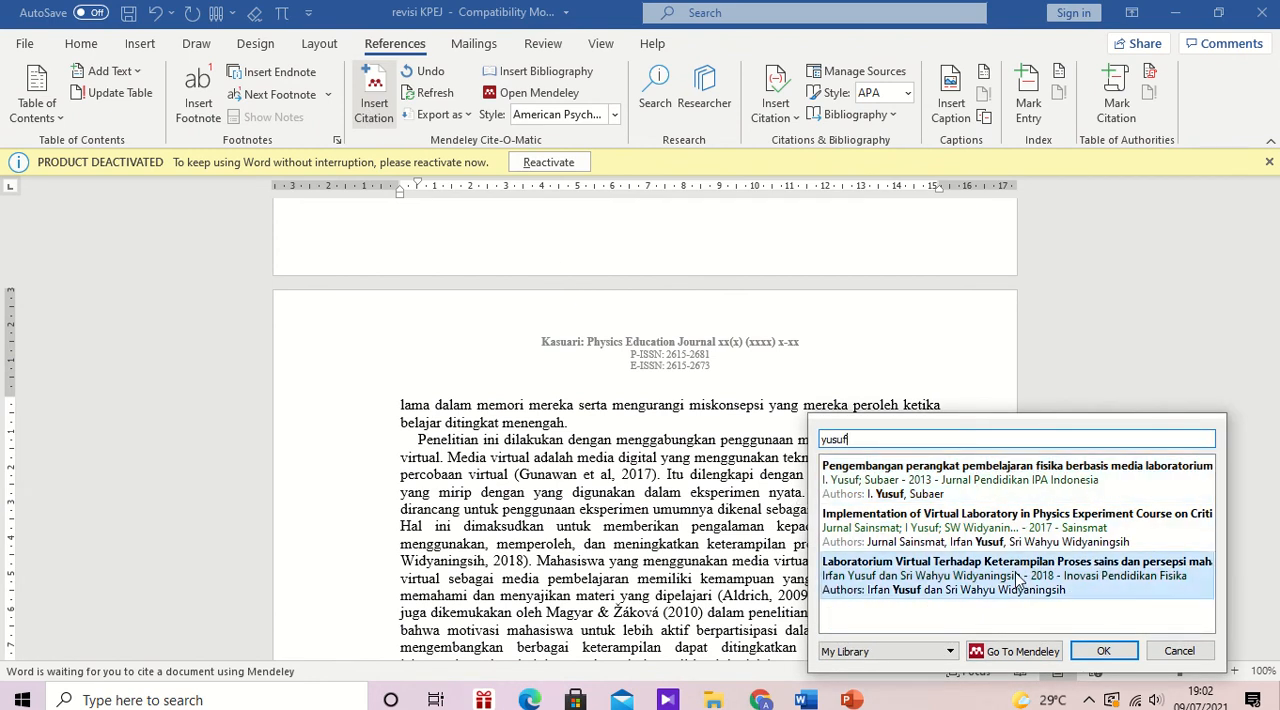
pyautogui.click(1095, 467)
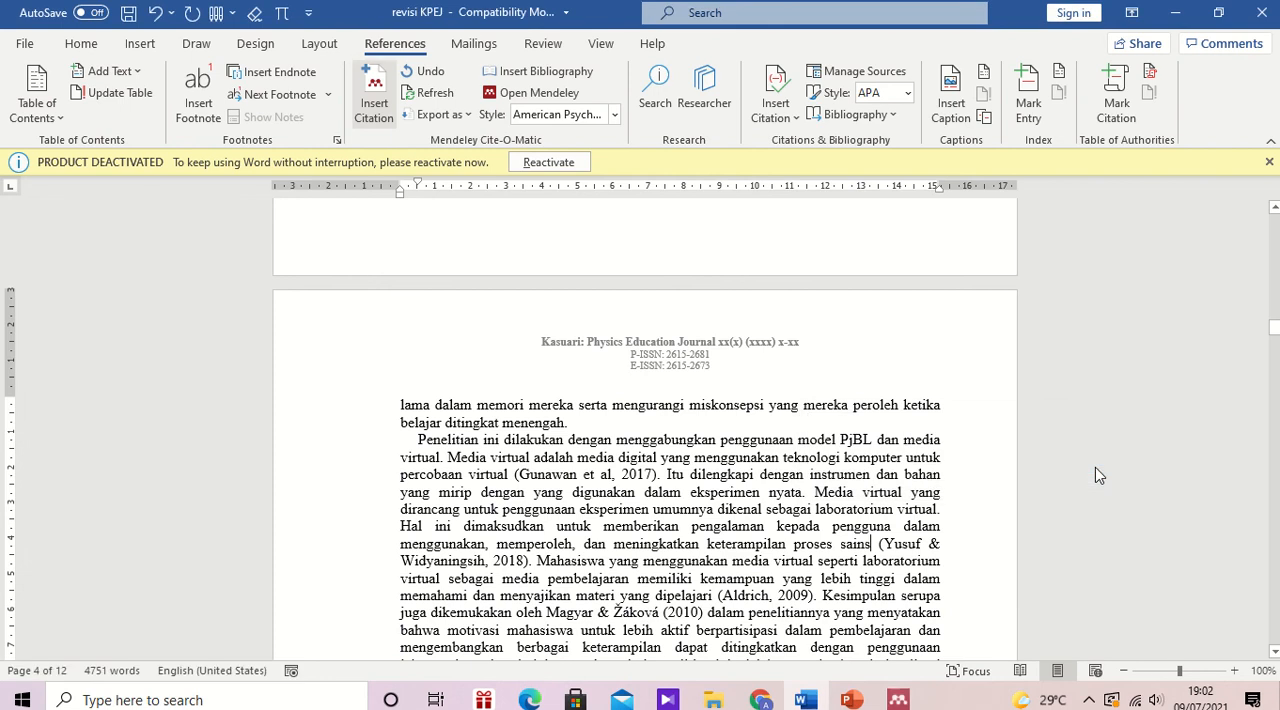
pyautogui.click(863, 543)
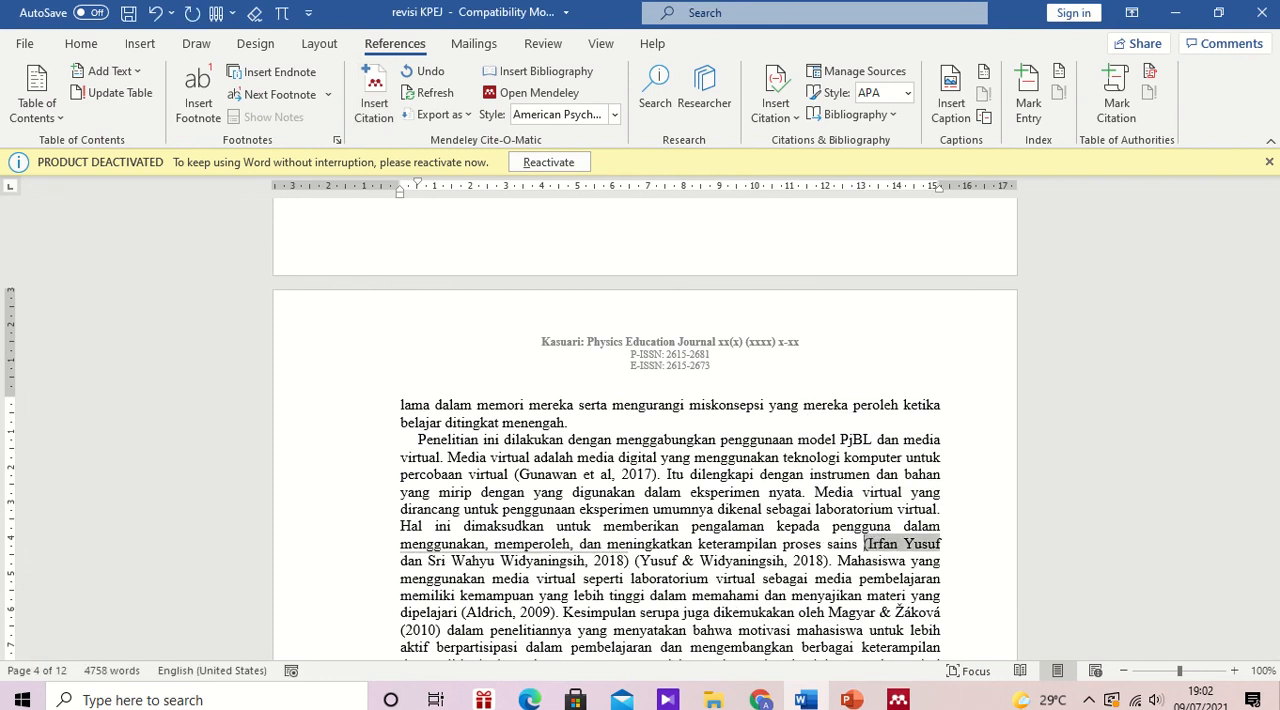
# Step: Insert the Mendeley bibliography on a new line under the "DAFTAR PUSTAKA" heading, above the manually typed references
pyautogui.click(907, 543)
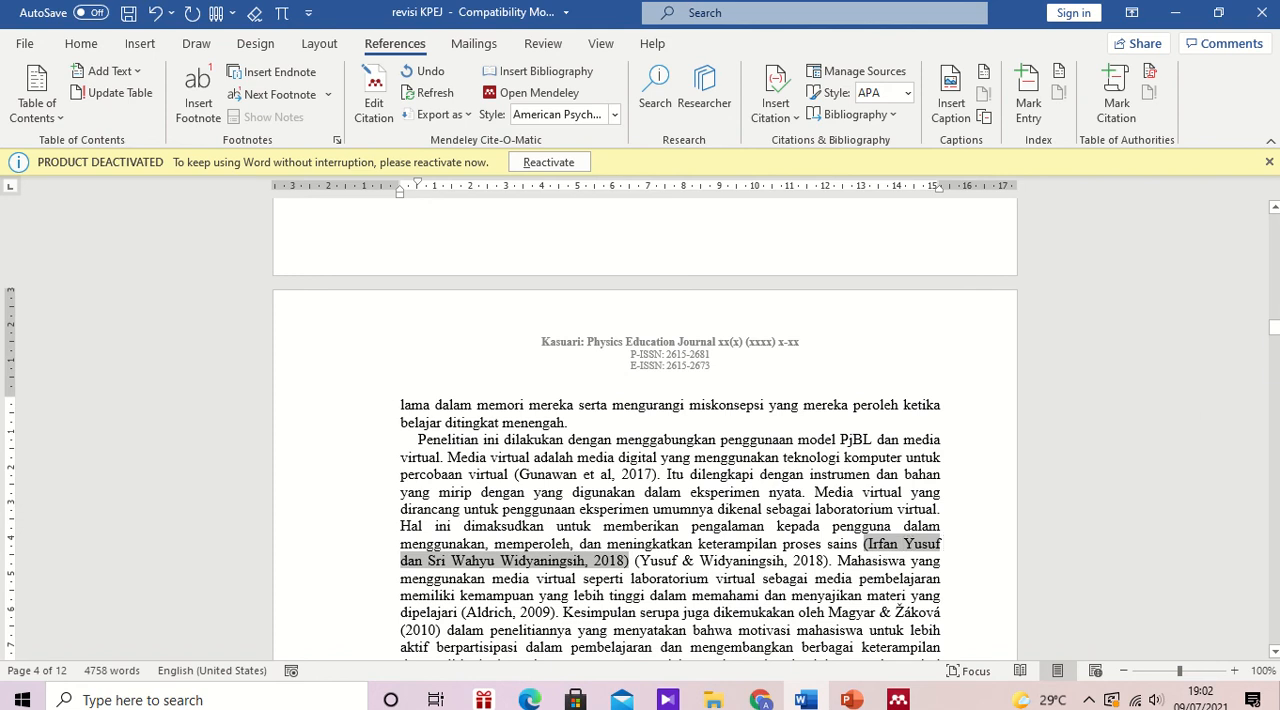
pyautogui.moveTo(1274, 330); pyautogui.dragTo(1274, 530)
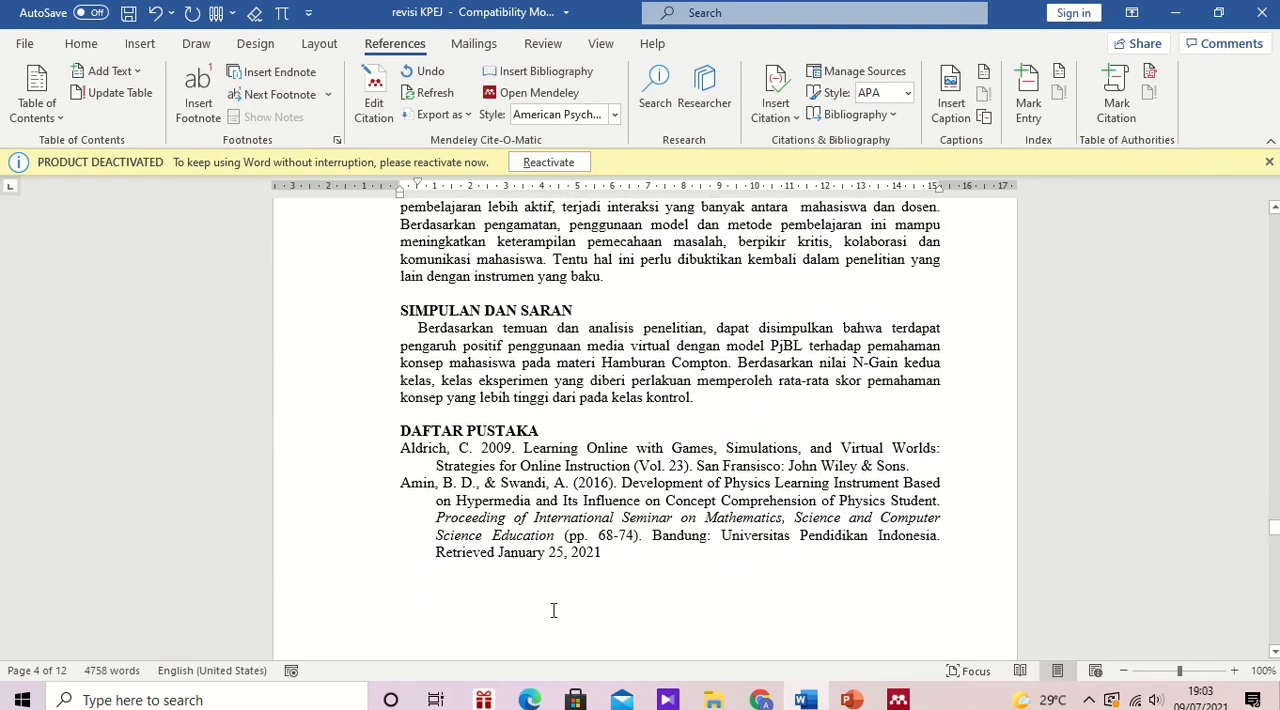
pyautogui.click(548, 430)
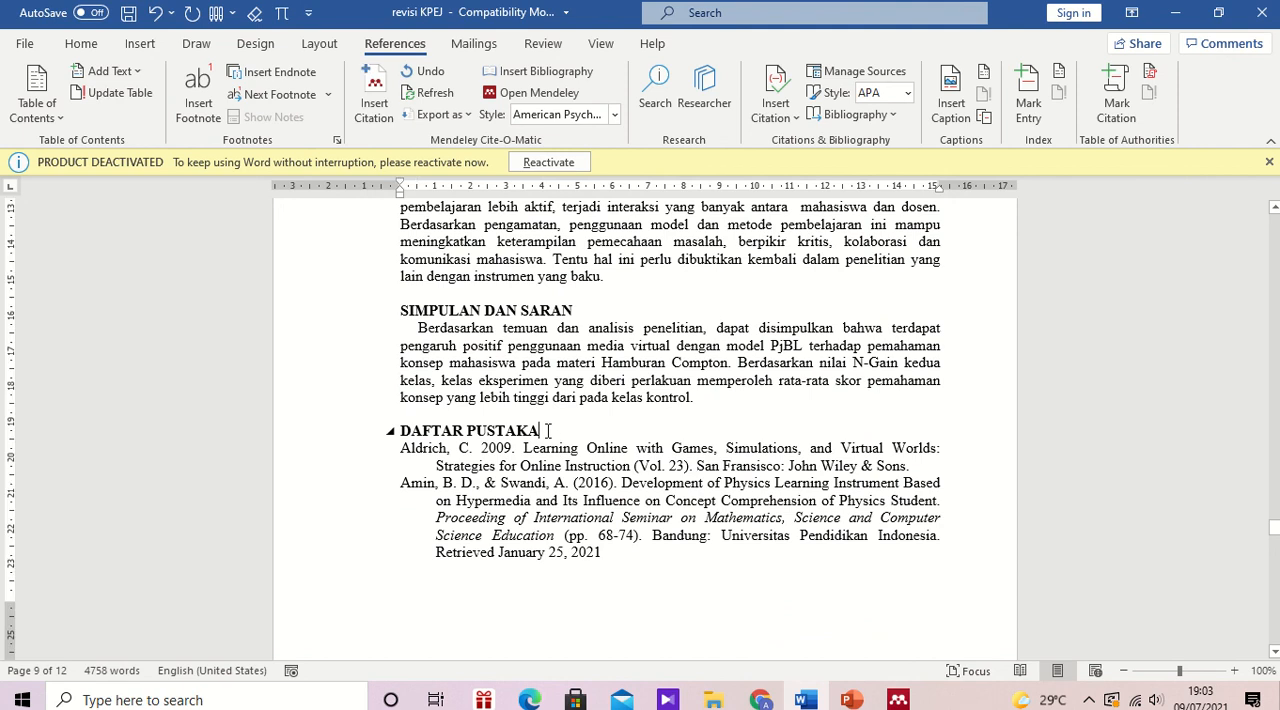
pyautogui.click(400, 450)
pyautogui.press('Return')
pyautogui.press('Return')
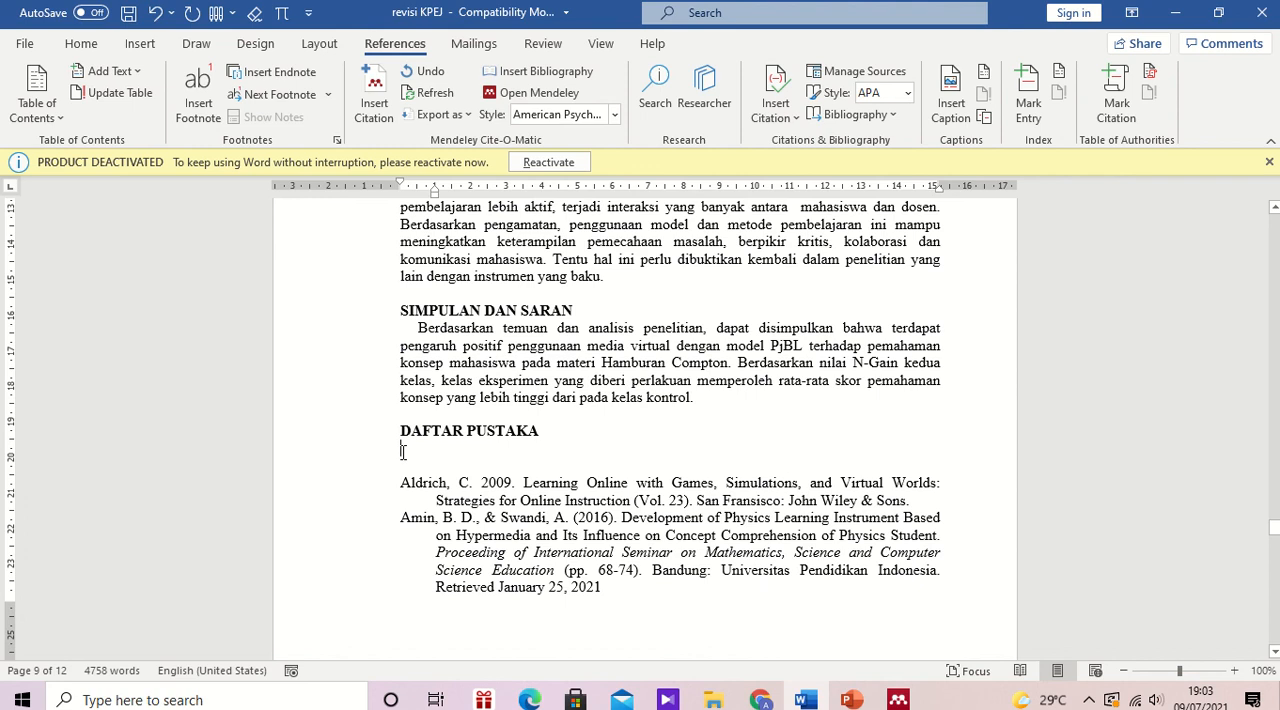
pyautogui.click(560, 74)
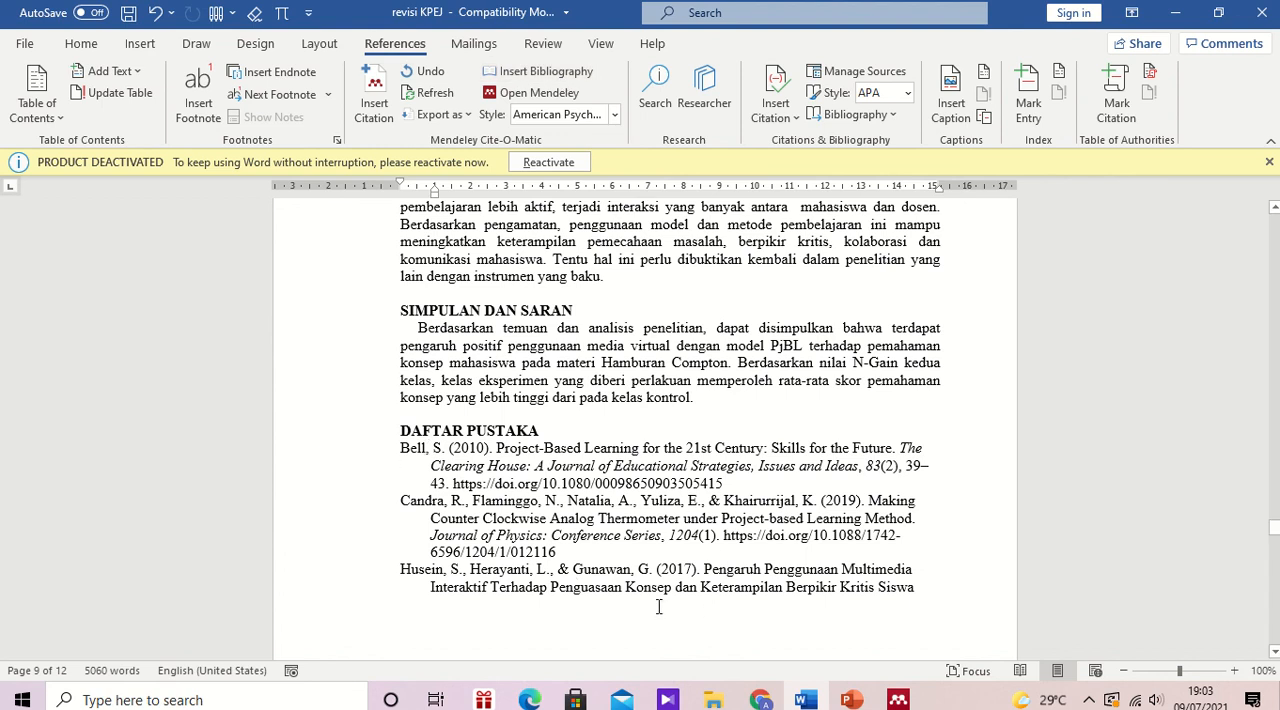
# Step: Review the entries of the Mendeley bibliography under "DAFTAR PUSTAKA" across both pages, checking the author names and source details
pyautogui.click(713, 534)
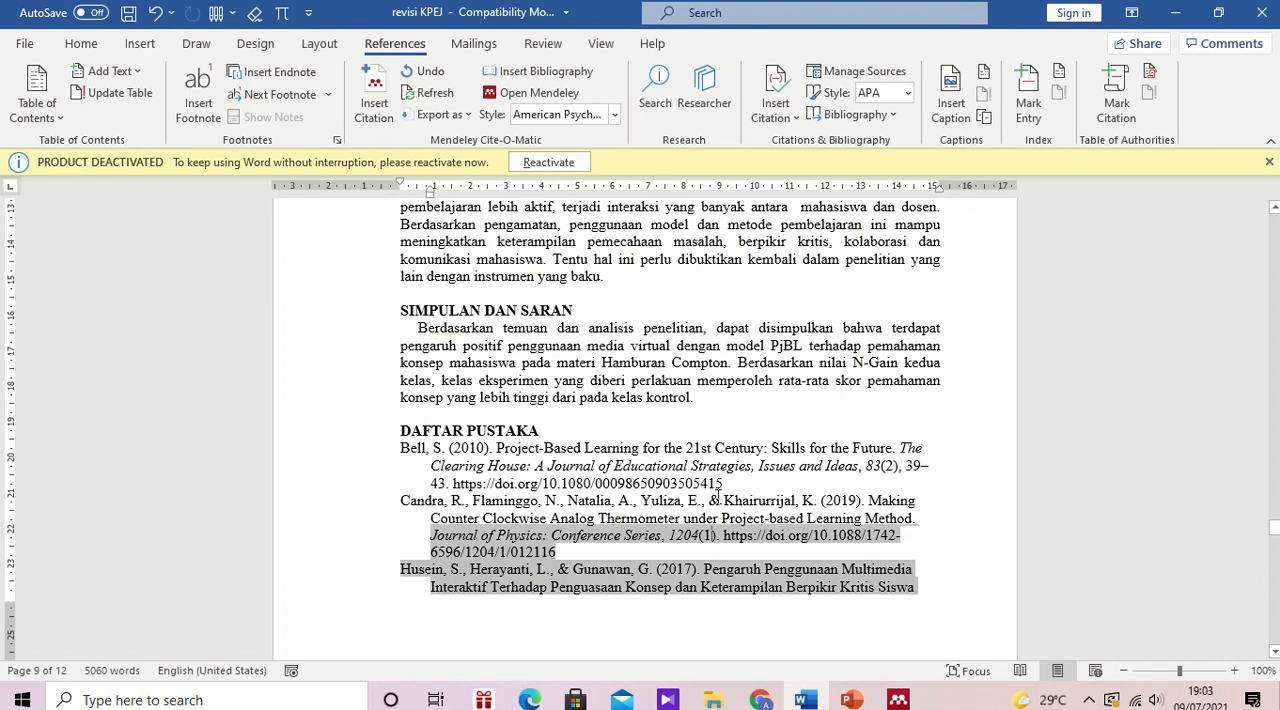
pyautogui.click(718, 497)
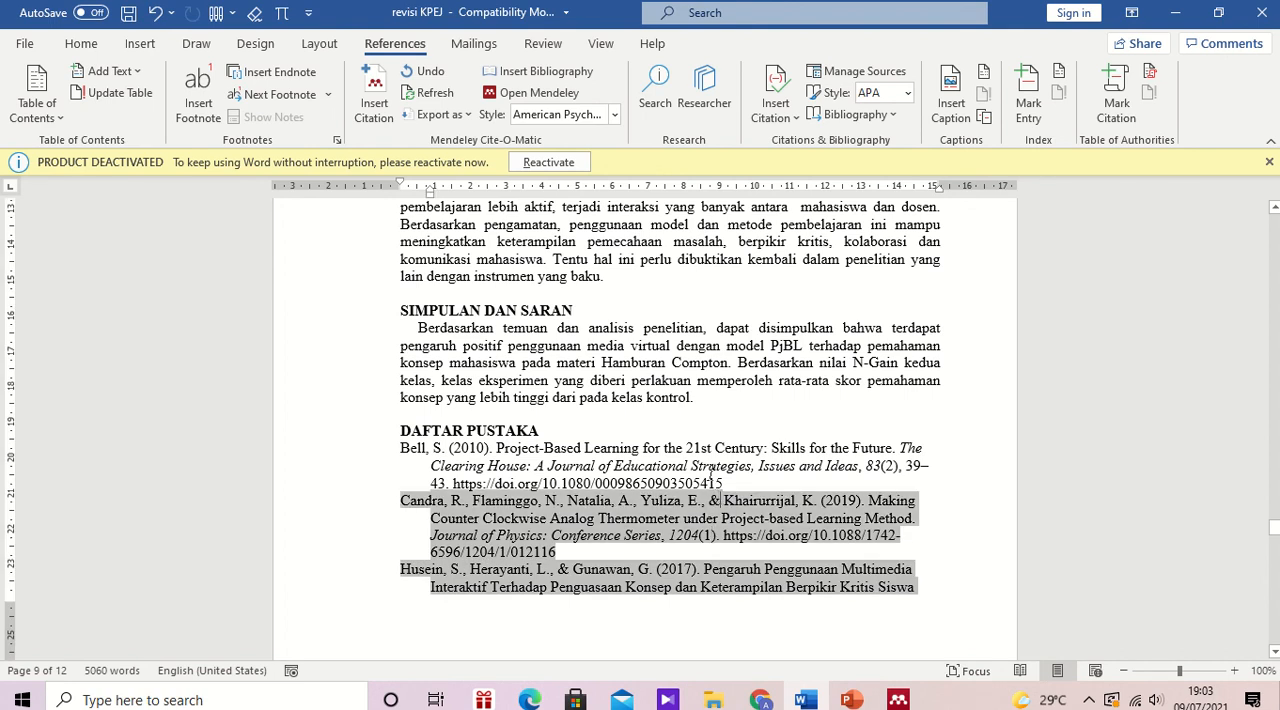
pyautogui.click(712, 473)
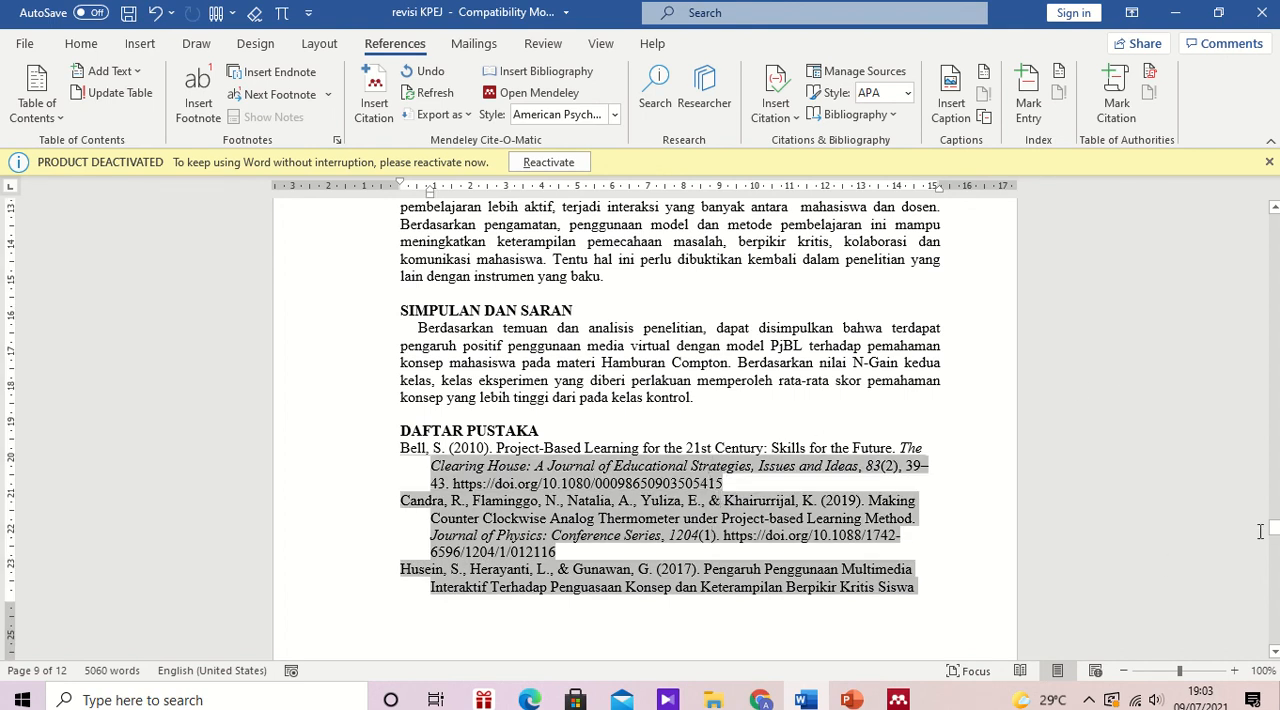
pyautogui.moveTo(1274, 530)
pyautogui.mouseDown()
pyautogui.moveTo(1274, 564)
pyautogui.moveTo(1274, 532)
pyautogui.mouseUp()
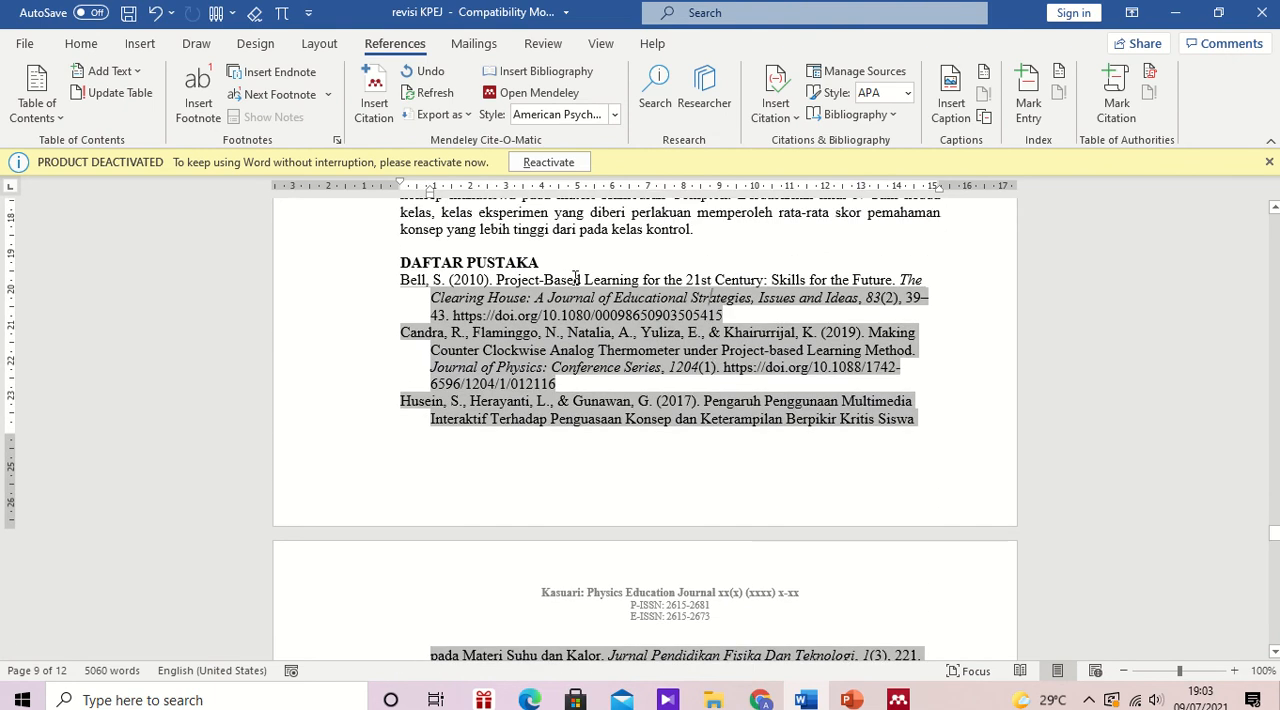
pyautogui.moveTo(576, 279); pyautogui.dragTo(576, 279)
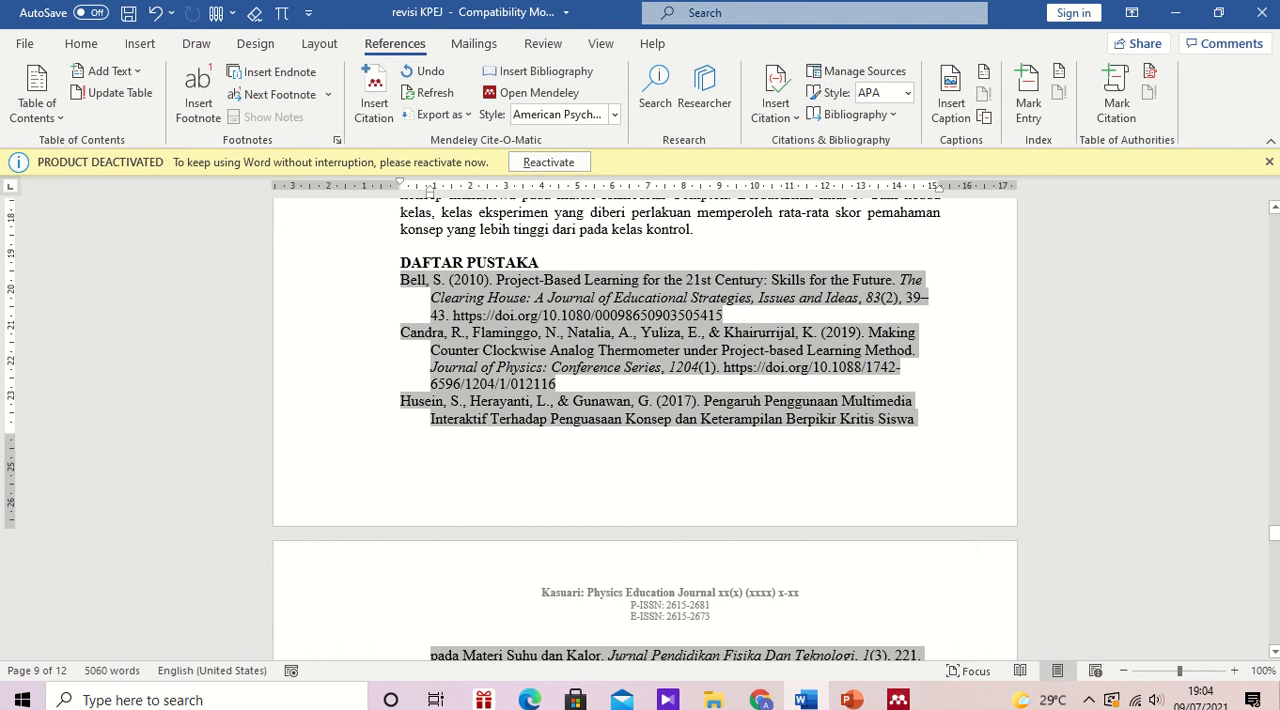
pyautogui.moveTo(1275, 537); pyautogui.dragTo(1276, 546)
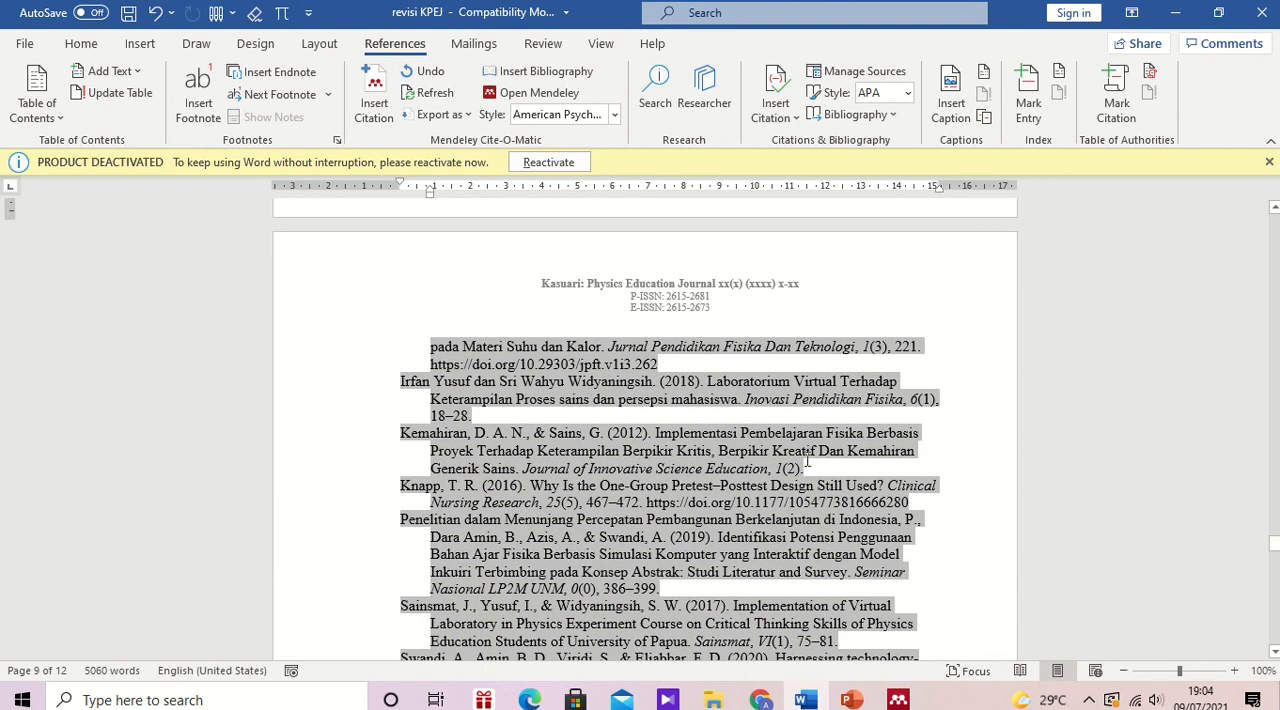
pyautogui.click(522, 433)
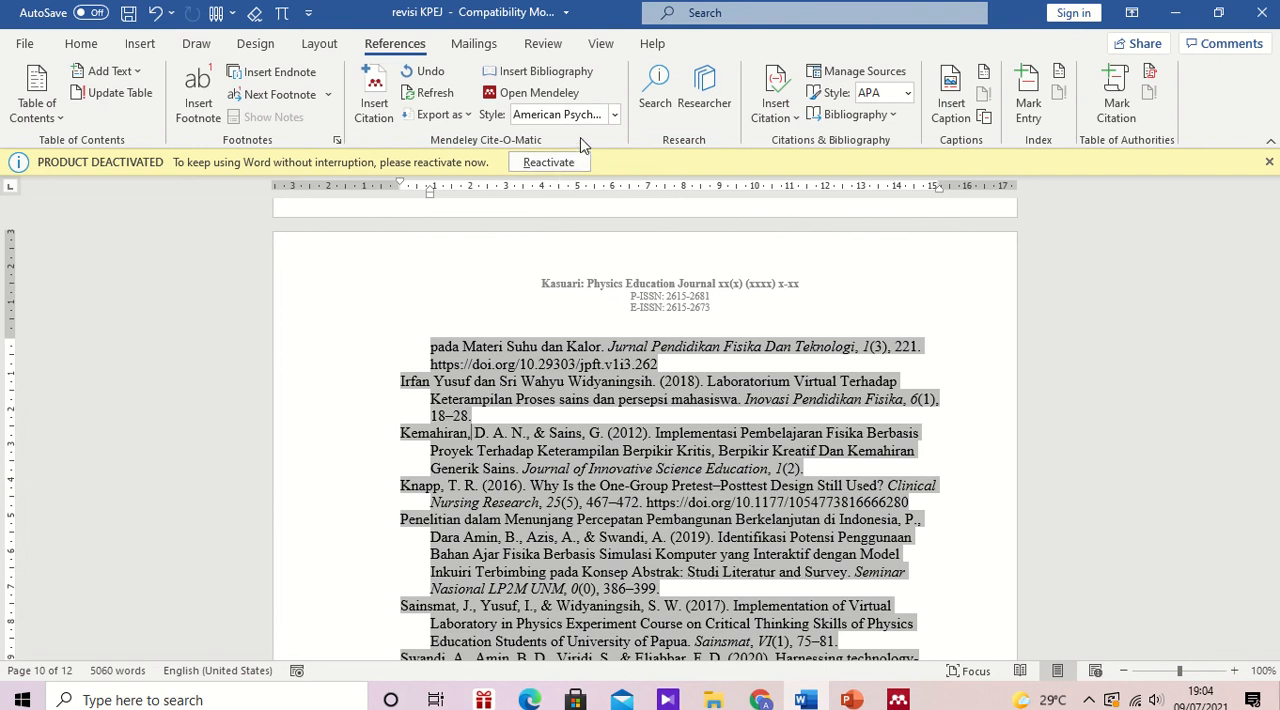
pyautogui.moveTo(568, 6)
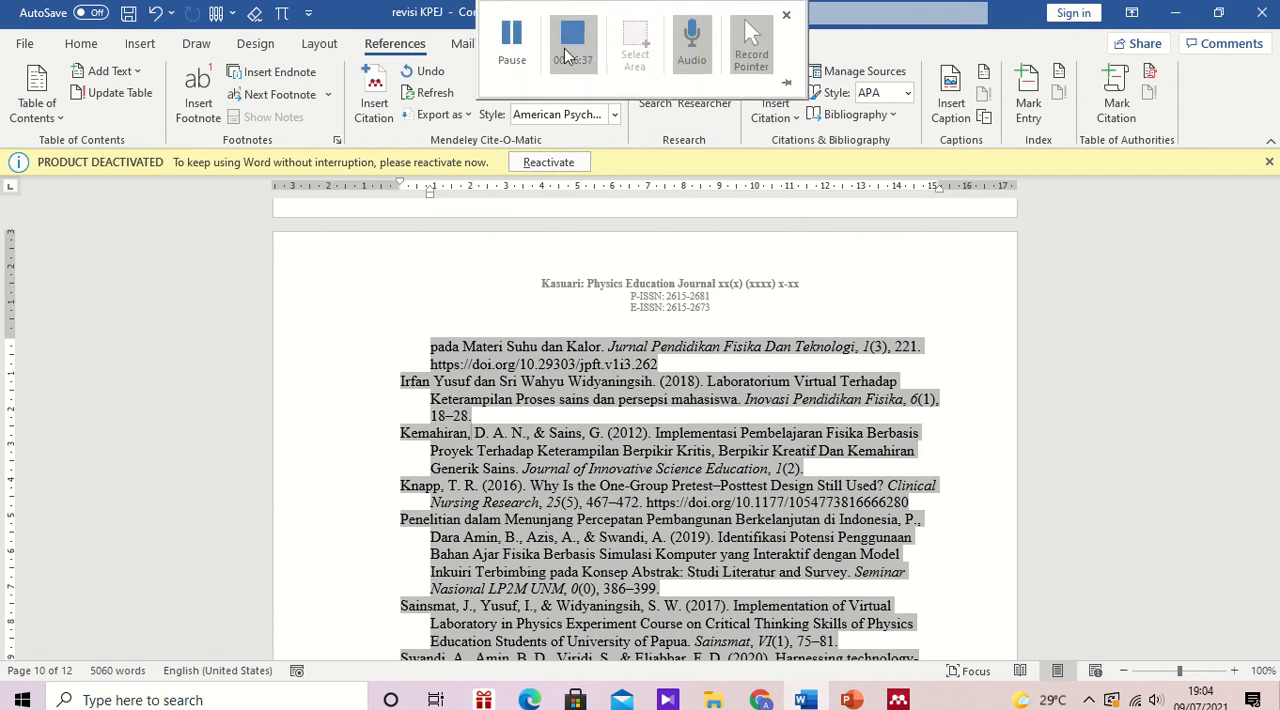